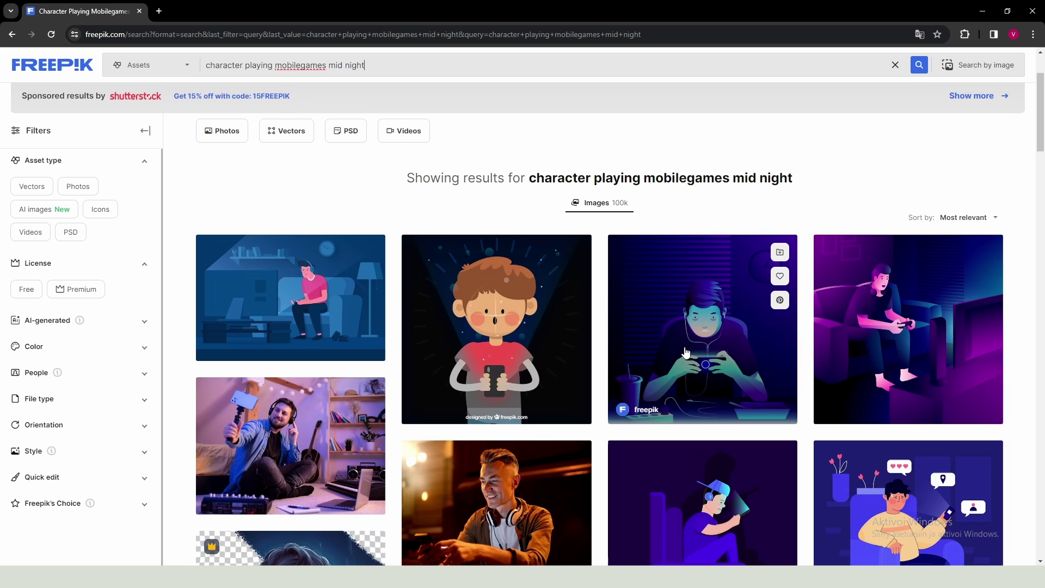
Download the free vector of the earphone-wearing character playing mobile games and open its file 3791513.ai in Photopea
{"action": "left_click", "coordinate": [719, 355]}
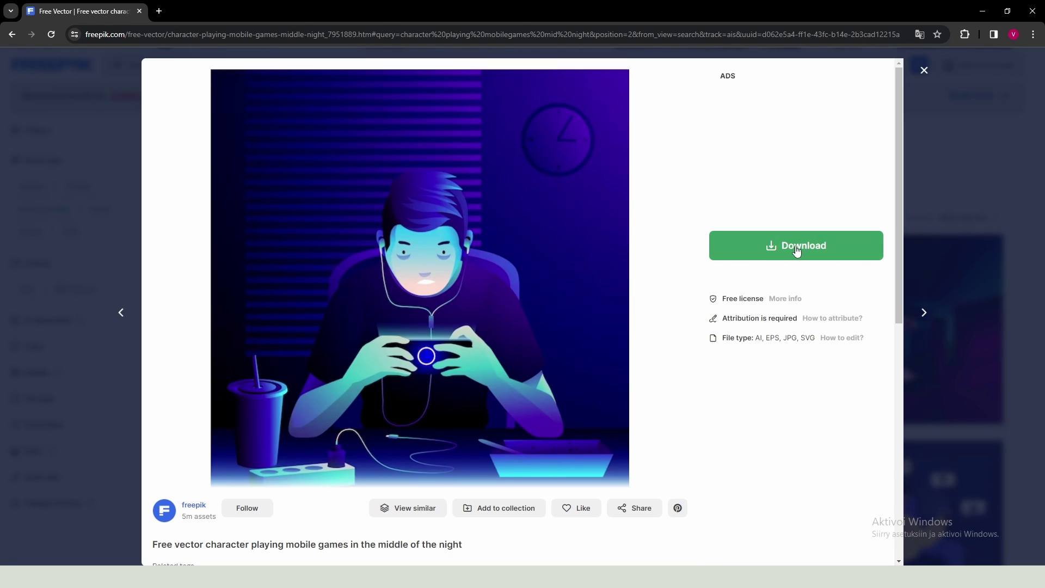
{"action": "left_click", "coordinate": [816, 245]}
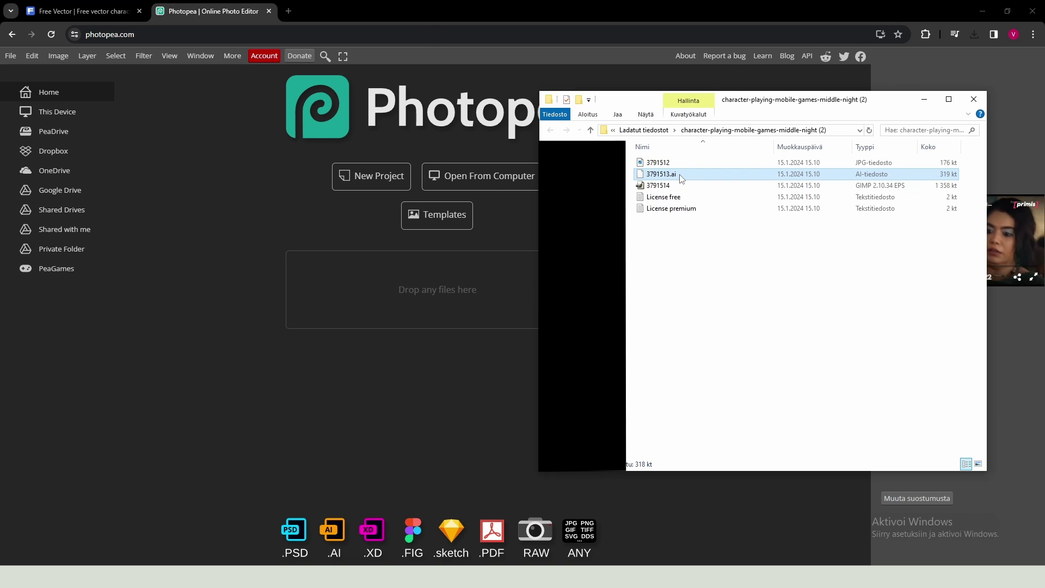
{"action": "left_click_drag", "start_coordinate": [682, 180], "coordinate": [425, 283]}
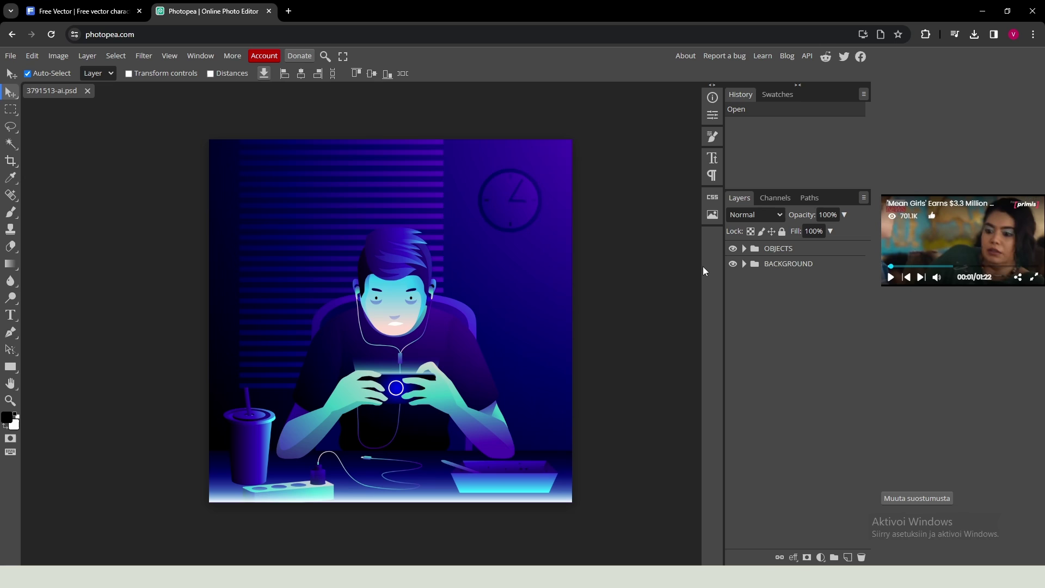
Hide the BACKGROUND group and delete the wall clock
{"action": "left_click", "coordinate": [733, 265]}
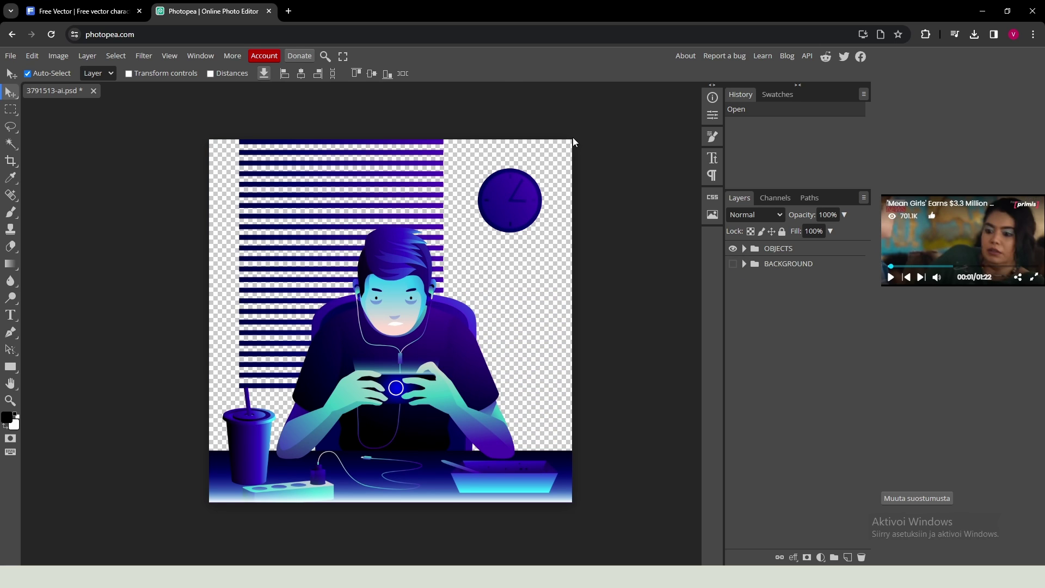
{"action": "key", "text": "Delete"}
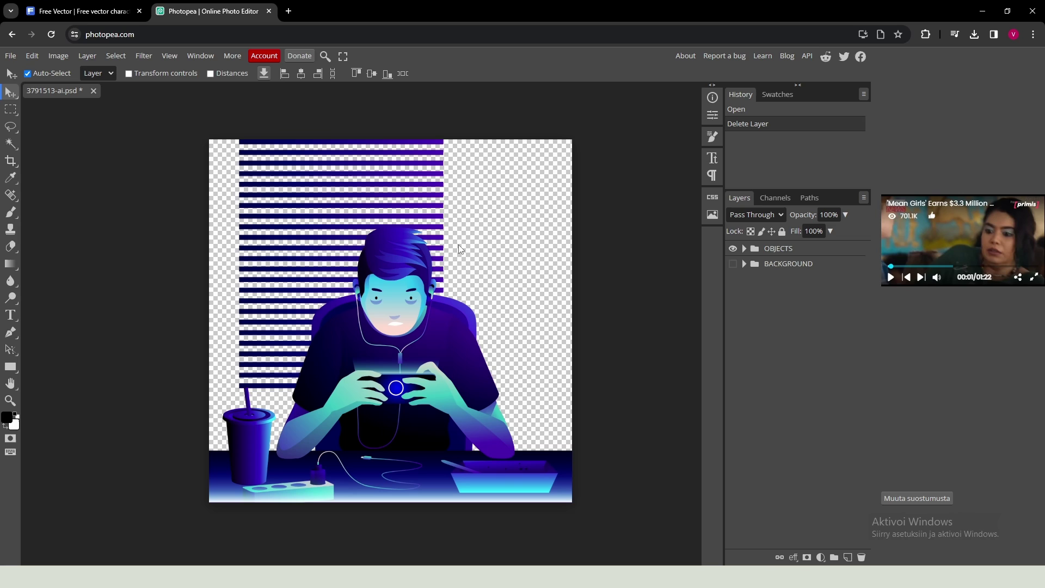
Expand the OBJECTS group and its clip group, and delete the window blinds behind the character
{"action": "left_click", "coordinate": [744, 249]}
{"action": "left_click", "coordinate": [754, 283]}
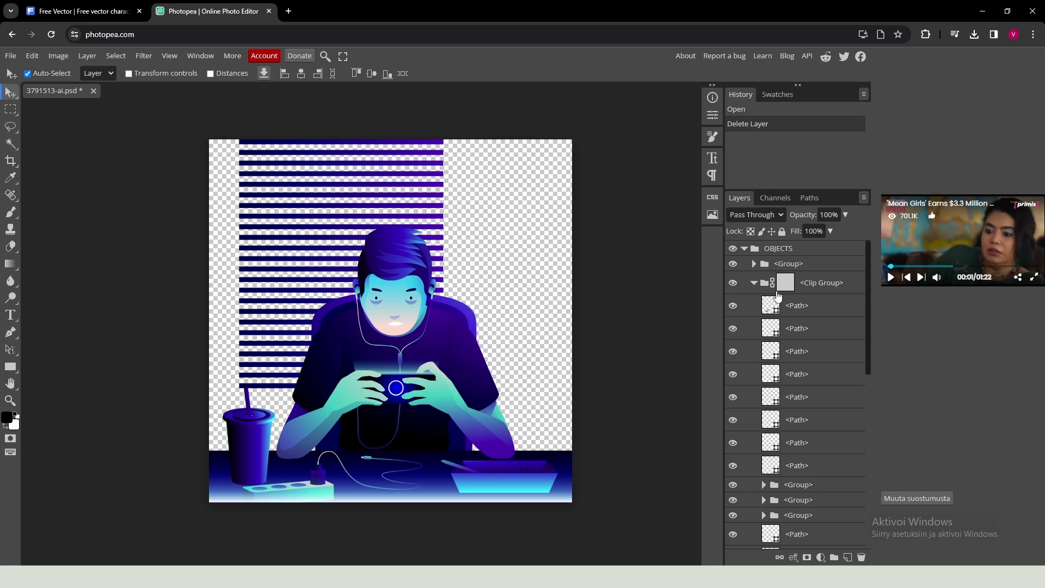
{"action": "scroll", "coordinate": [811, 348], "scroll_direction": "down", "scroll_amount": 3}
{"action": "scroll", "coordinate": [816, 381], "scroll_direction": "up", "scroll_amount": 3}
{"action": "scroll", "coordinate": [819, 391], "scroll_direction": "up", "scroll_amount": 1}
{"action": "left_click", "coordinate": [260, 381]}
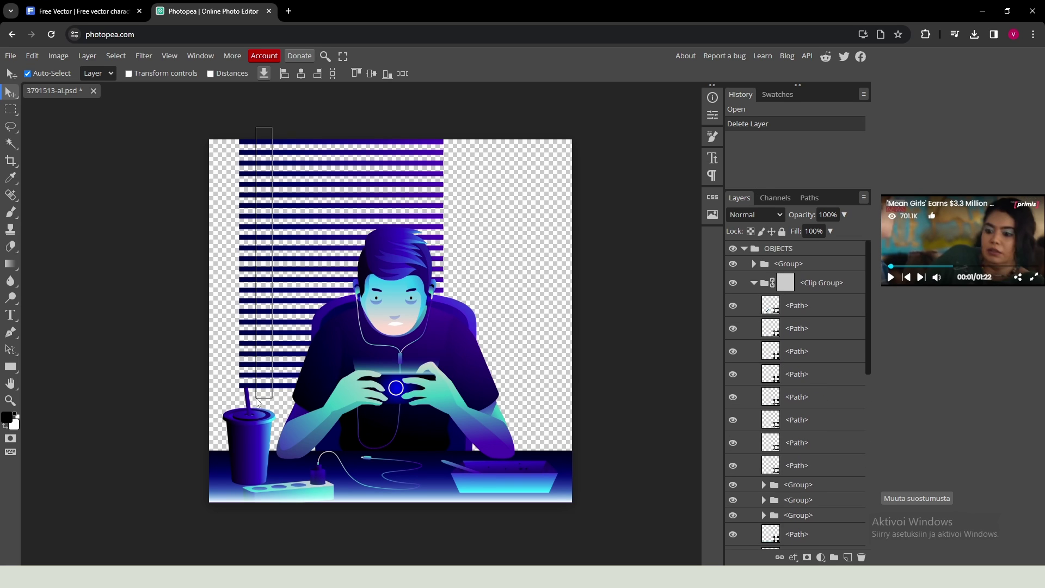
{"action": "key", "text": "Delete"}
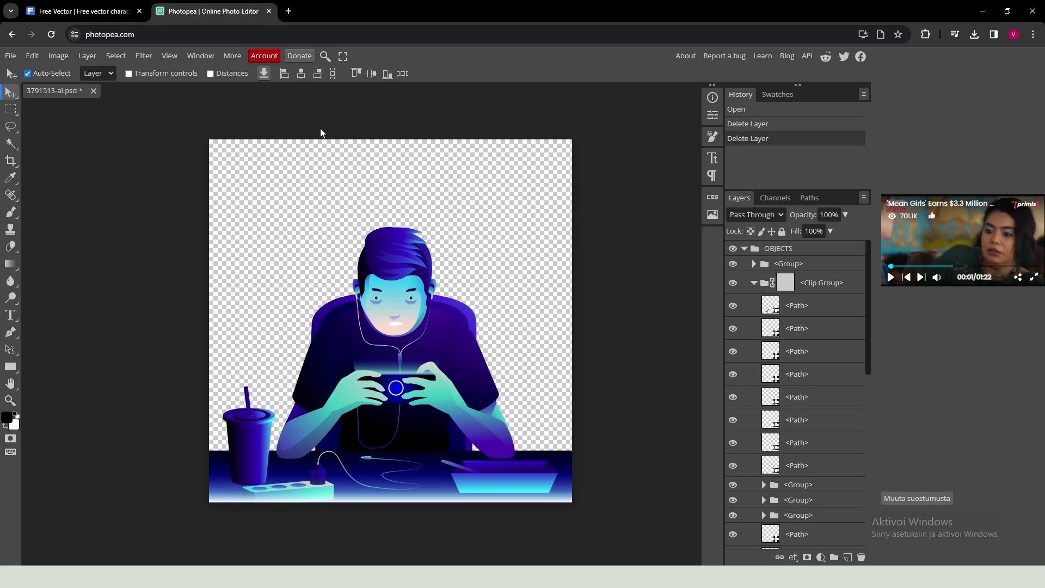
Set the canvas size to 1920 by 1080 pixels
{"action": "left_click", "coordinate": [57, 58]}
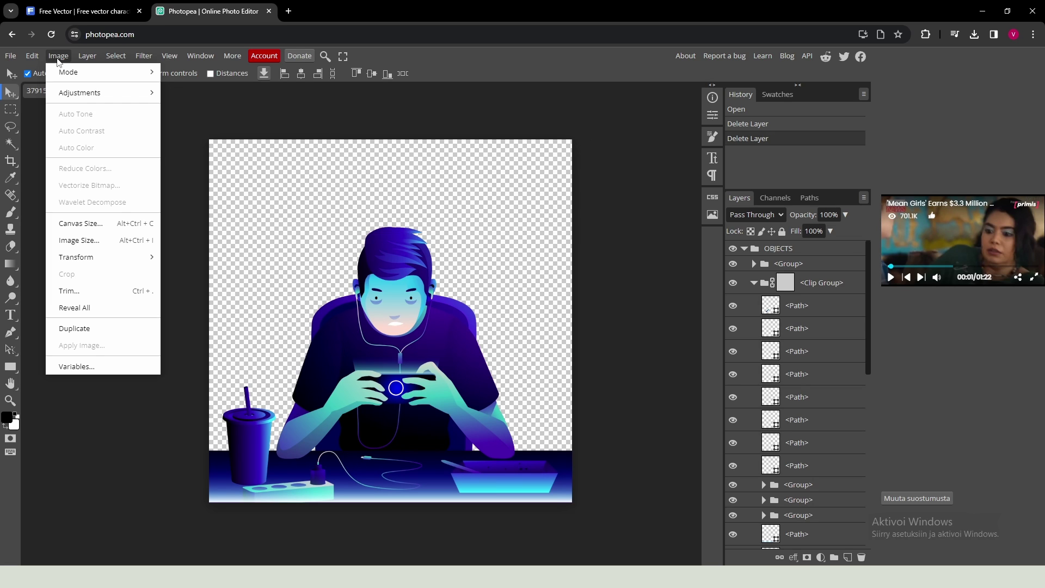
{"action": "left_click", "coordinate": [81, 223]}
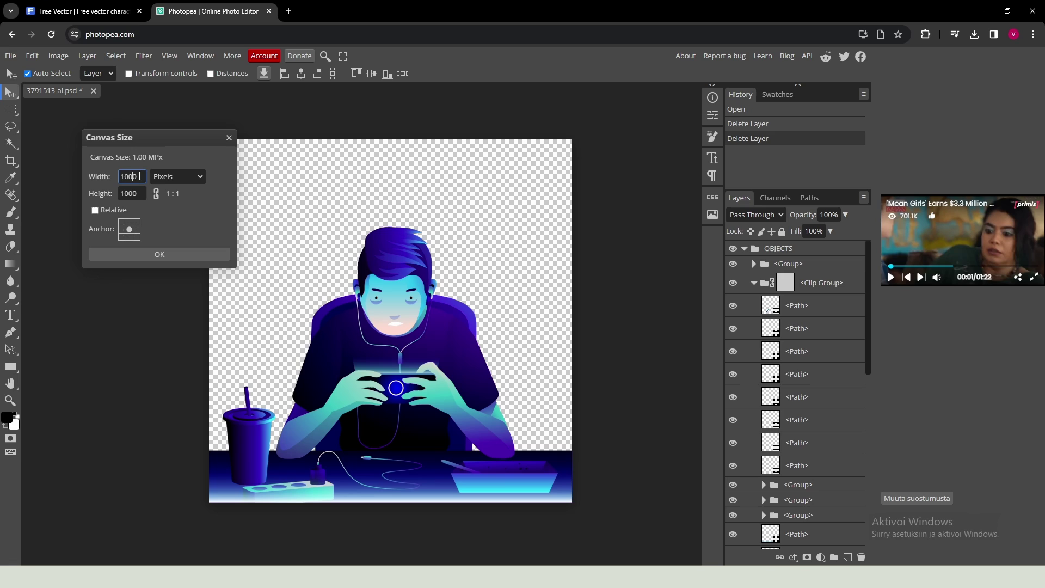
{"action": "type", "text": "1920"}
{"action": "key", "text": "Tab"}
{"action": "type", "text": "1080"}
{"action": "key", "text": "Return"}
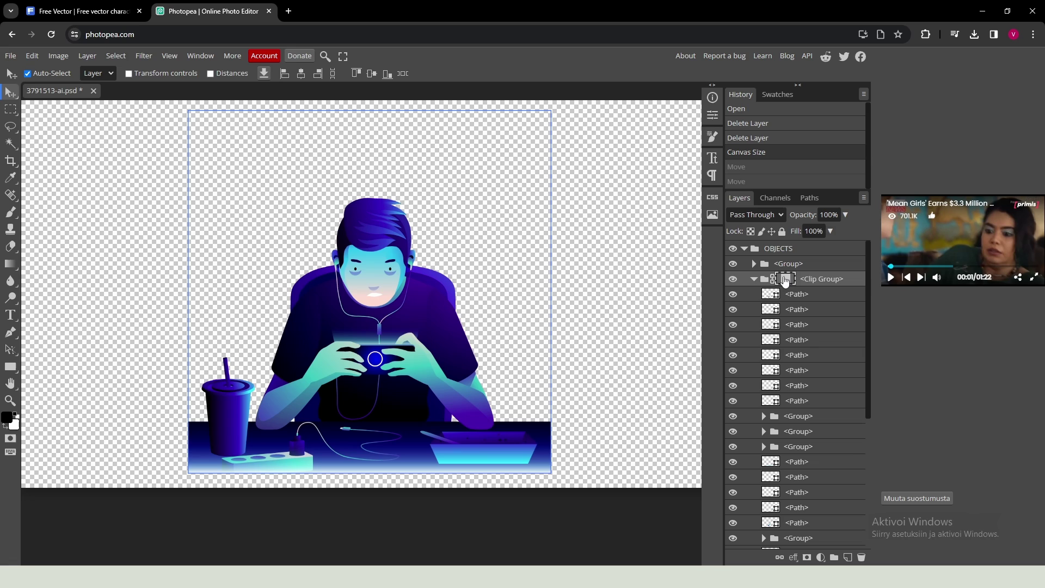
Resize the clip group's mask shape to 5000 by 5000 with the aspect ratio kept, and set its X and Y to 1
{"action": "double_click", "coordinate": [785, 279]}
{"action": "left_click", "coordinate": [778, 278]}
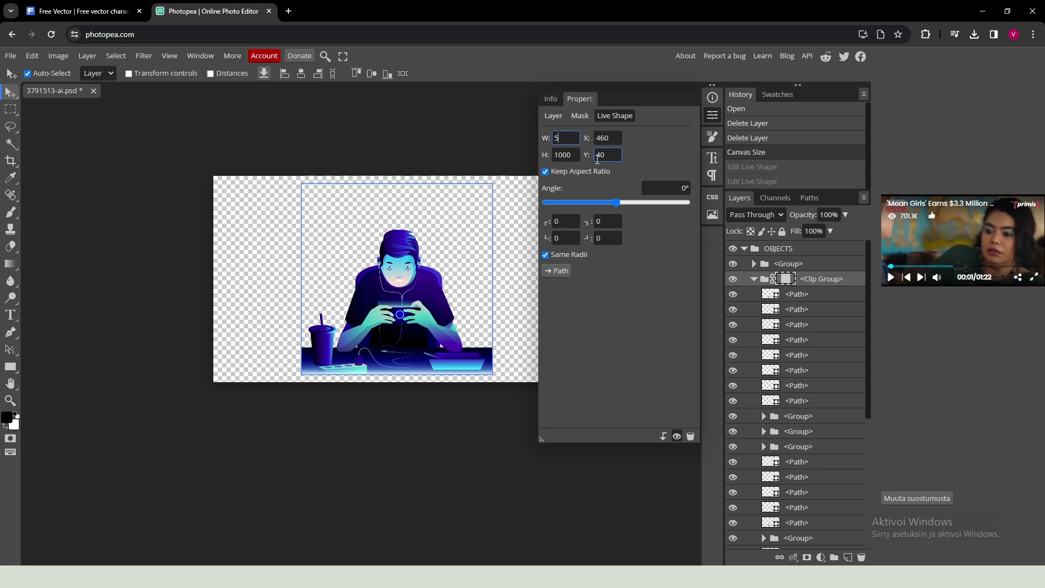
{"action": "type", "text": "000"}
{"action": "key", "text": "Tab"}
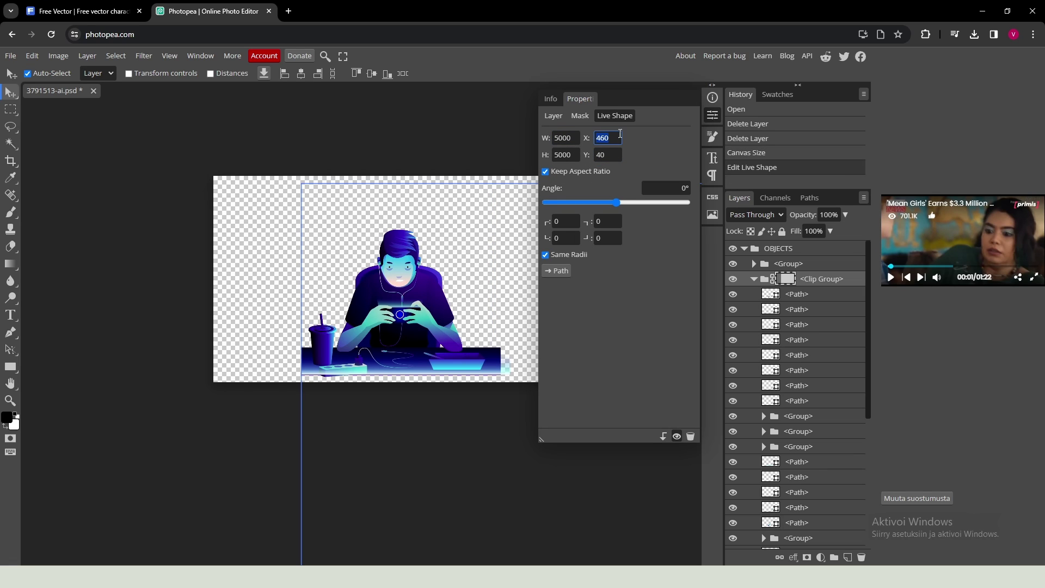
{"action": "type", "text": "1"}
{"action": "key", "text": "Tab"}
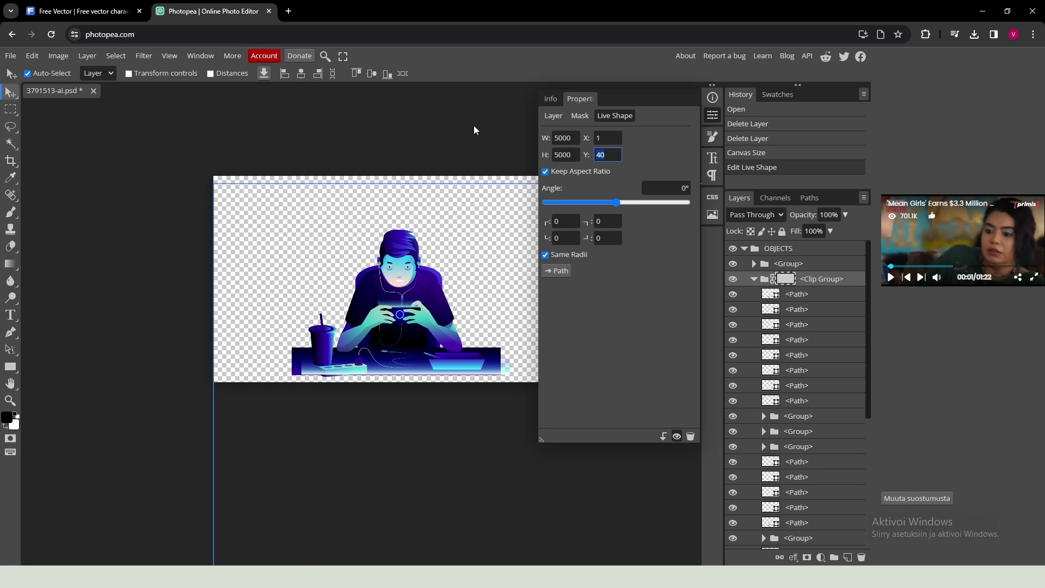
{"action": "type", "text": "1"}
{"action": "key", "text": "Return"}
Scale the dark desk path horizontally so it reaches both side edges of the canvas
{"action": "left_click_drag", "start_coordinate": [472, 338], "coordinate": [577, 357]}
{"action": "scroll", "coordinate": [492, 324], "scroll_direction": "up", "scroll_amount": 2}
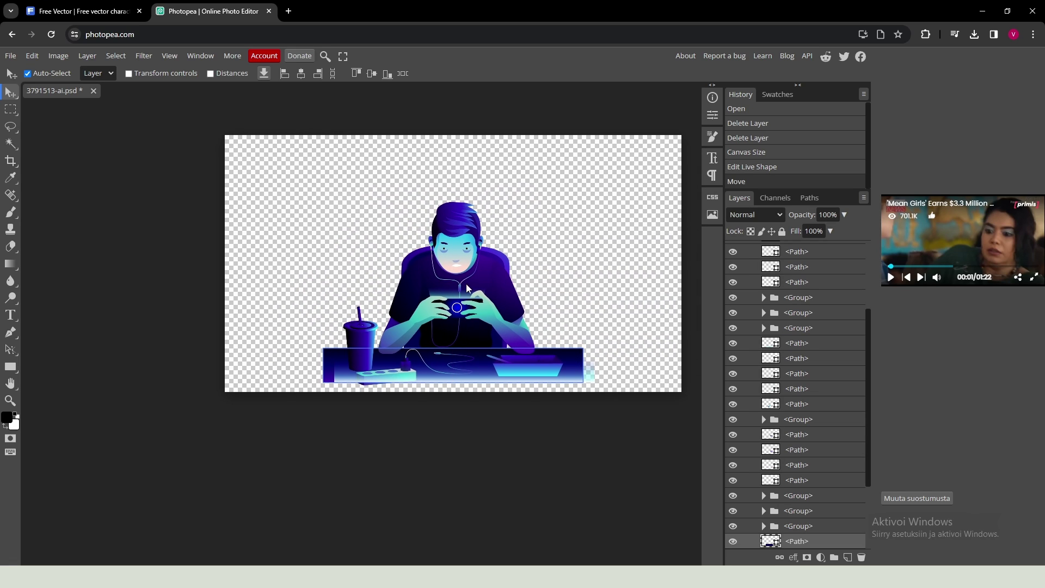
{"action": "left_click", "coordinate": [32, 57]}
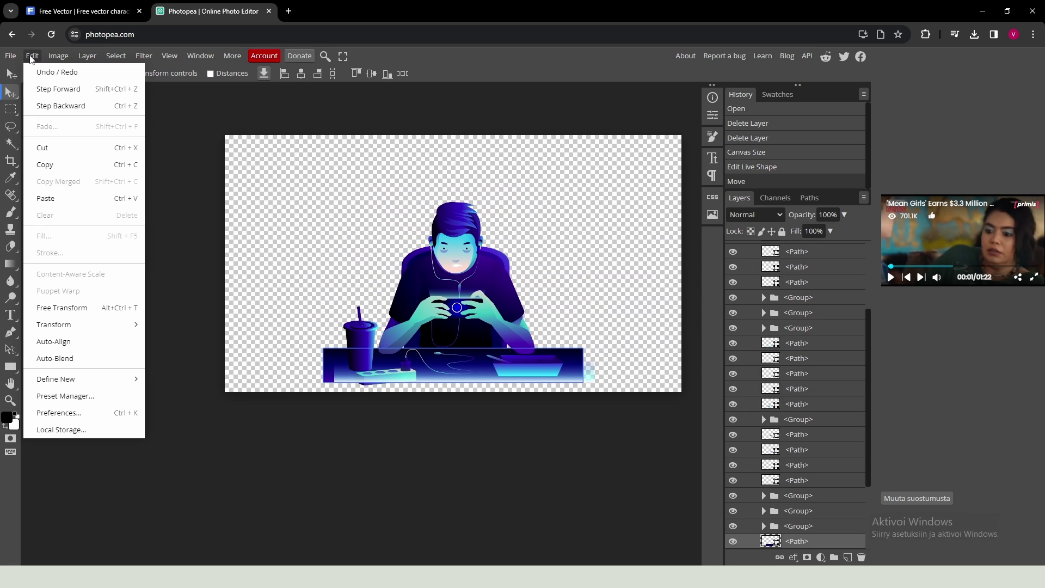
{"action": "mouse_move", "coordinate": [78, 326]}
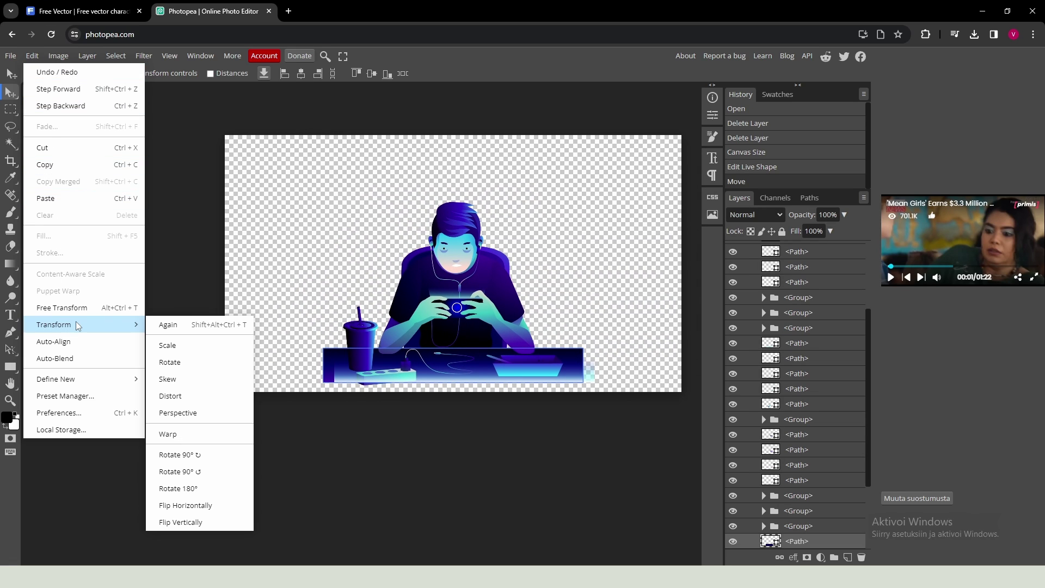
{"action": "left_click", "coordinate": [174, 346]}
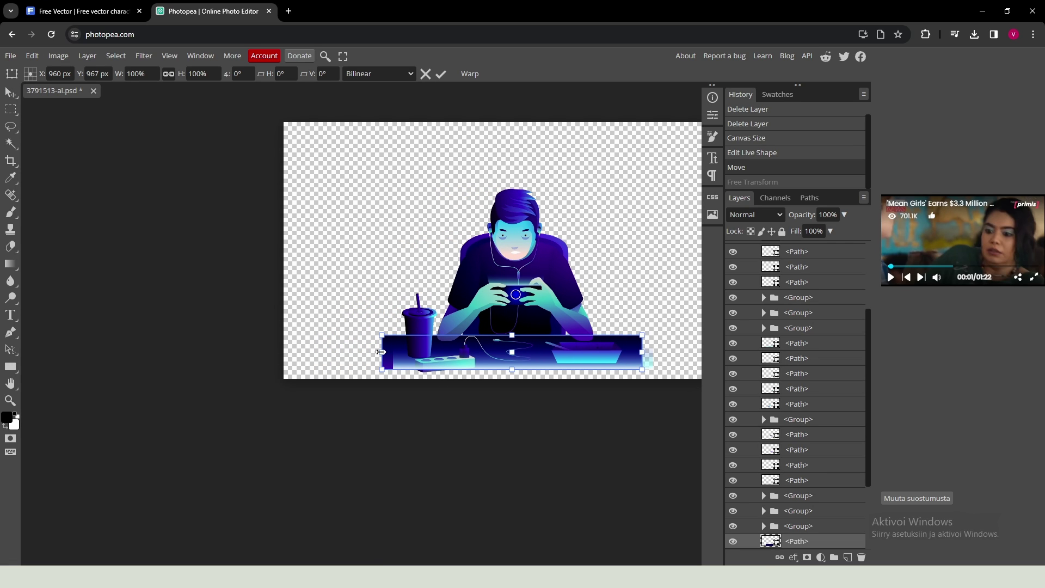
{"action": "left_click_drag", "start_coordinate": [381, 352], "coordinate": [283, 349]}
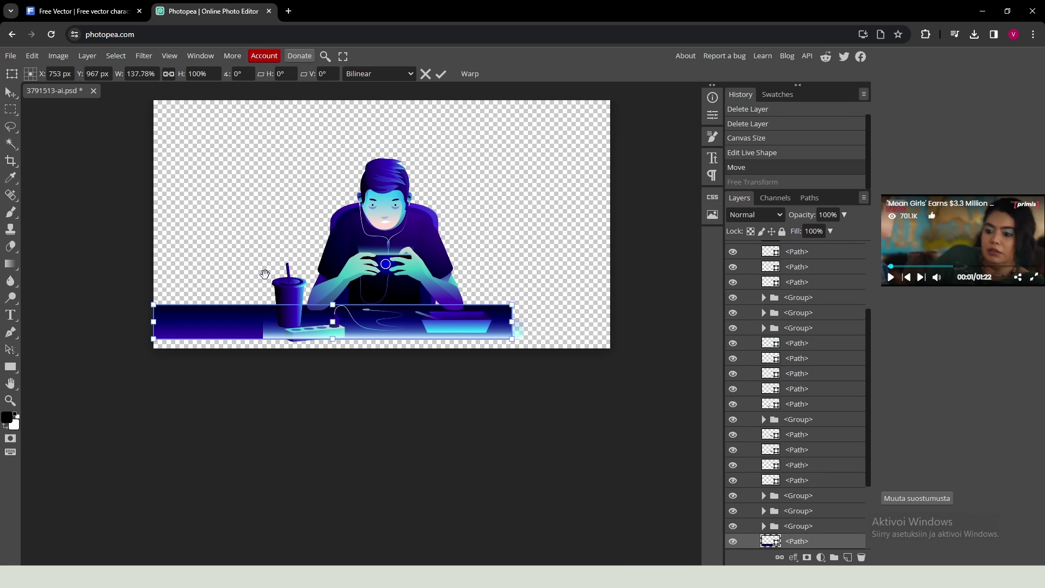
{"action": "left_click_drag", "start_coordinate": [495, 321], "coordinate": [592, 321]}
{"action": "key", "text": "Return"}
Scale the desk's light gradient path horizontally to span the full canvas width
{"action": "left_click", "coordinate": [454, 343]}
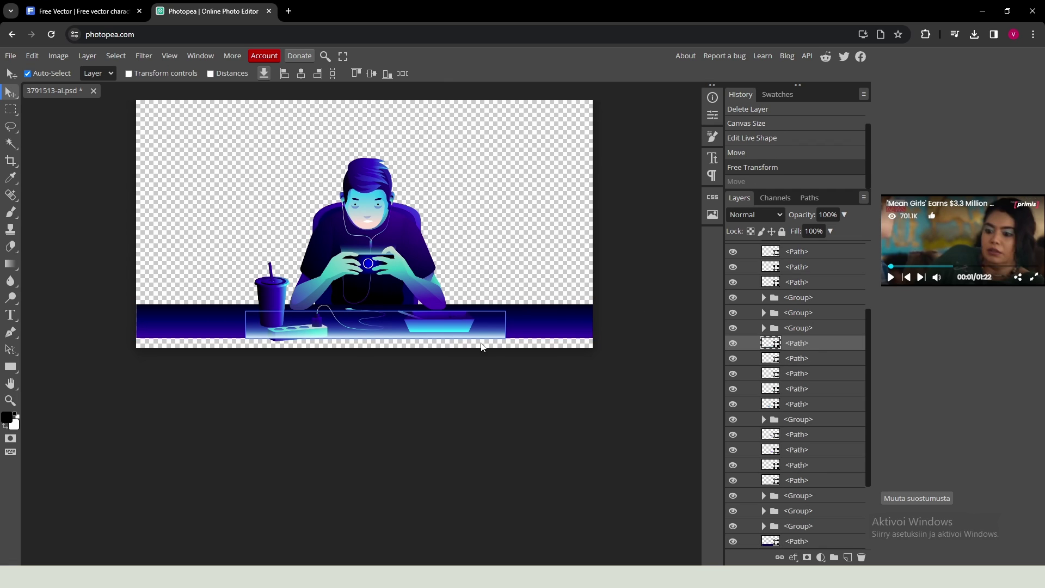
{"action": "left_click", "coordinate": [33, 56]}
{"action": "mouse_move", "coordinate": [62, 324]}
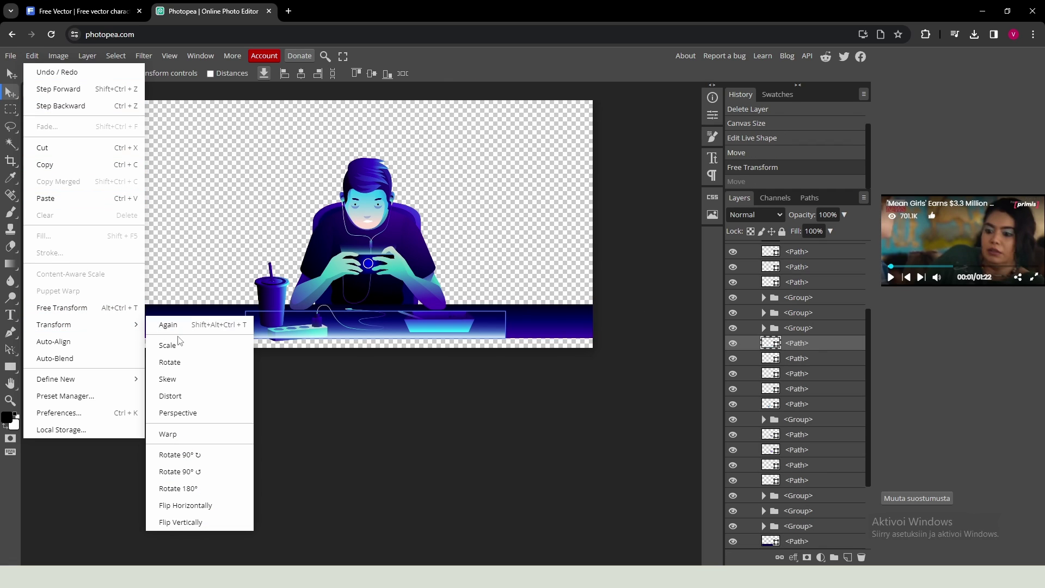
{"action": "left_click", "coordinate": [192, 352]}
{"action": "left_click_drag", "start_coordinate": [243, 311], "coordinate": [137, 313]}
{"action": "key", "text": "Return"}
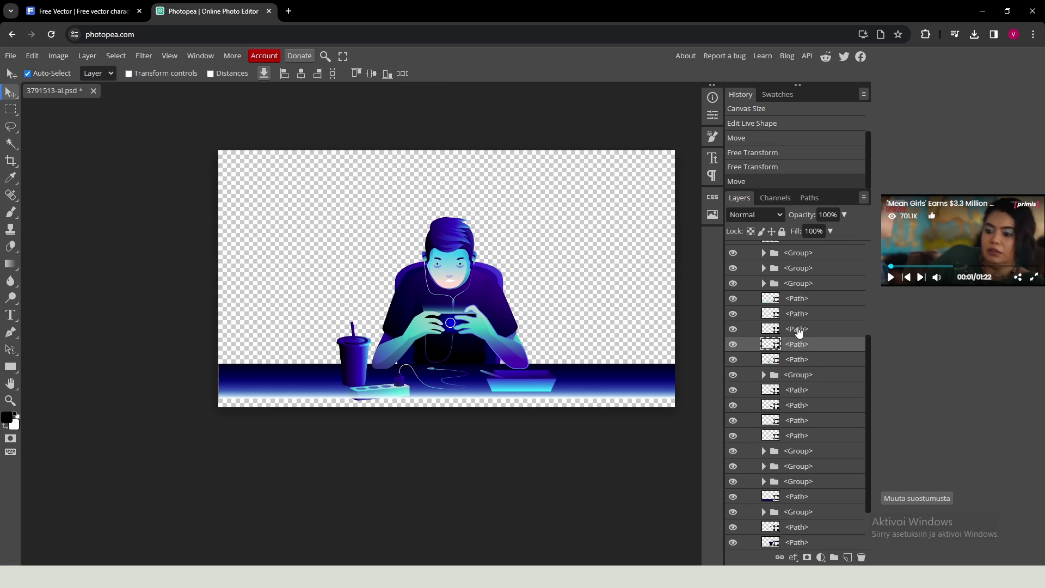
Find the path layer of the hand on the image's right side and rename it Right hand
{"action": "scroll", "coordinate": [479, 380], "scroll_direction": "up", "scroll_amount": 1}
{"action": "scroll", "coordinate": [469, 411], "scroll_direction": "left", "scroll_amount": 2}
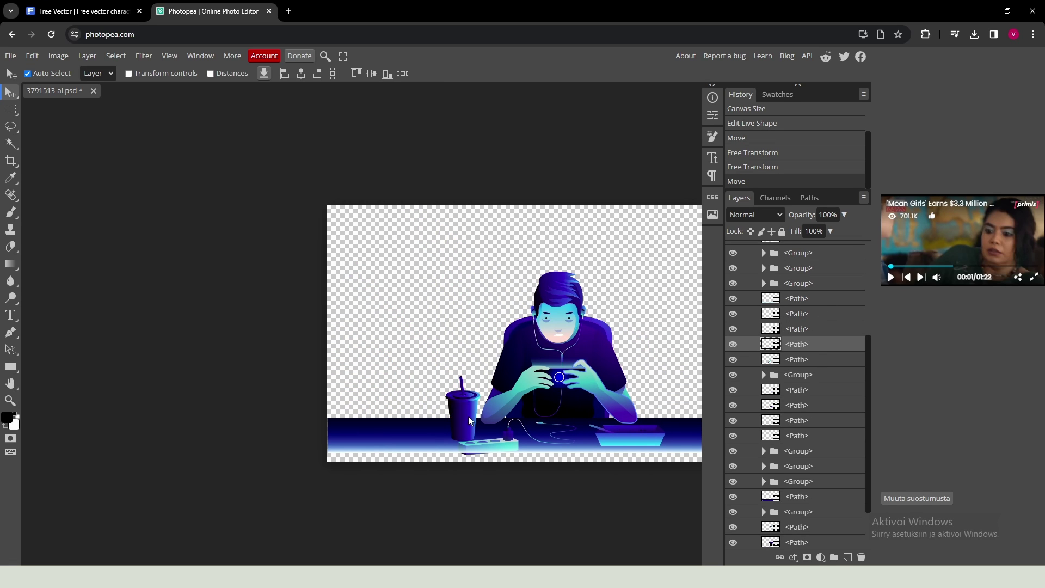
{"action": "scroll", "coordinate": [517, 417], "scroll_direction": "up", "scroll_amount": 2}
{"action": "scroll", "coordinate": [594, 413], "scroll_direction": "down", "scroll_amount": 4}
{"action": "scroll", "coordinate": [594, 414], "scroll_direction": "right", "scroll_amount": 2}
{"action": "left_click", "coordinate": [488, 276]}
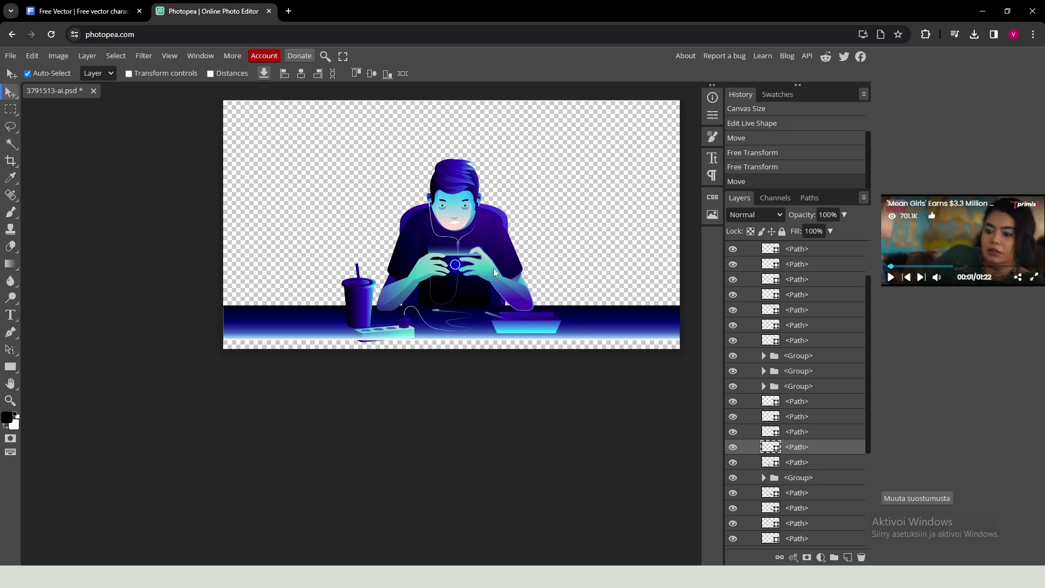
{"action": "left_click", "coordinate": [527, 294]}
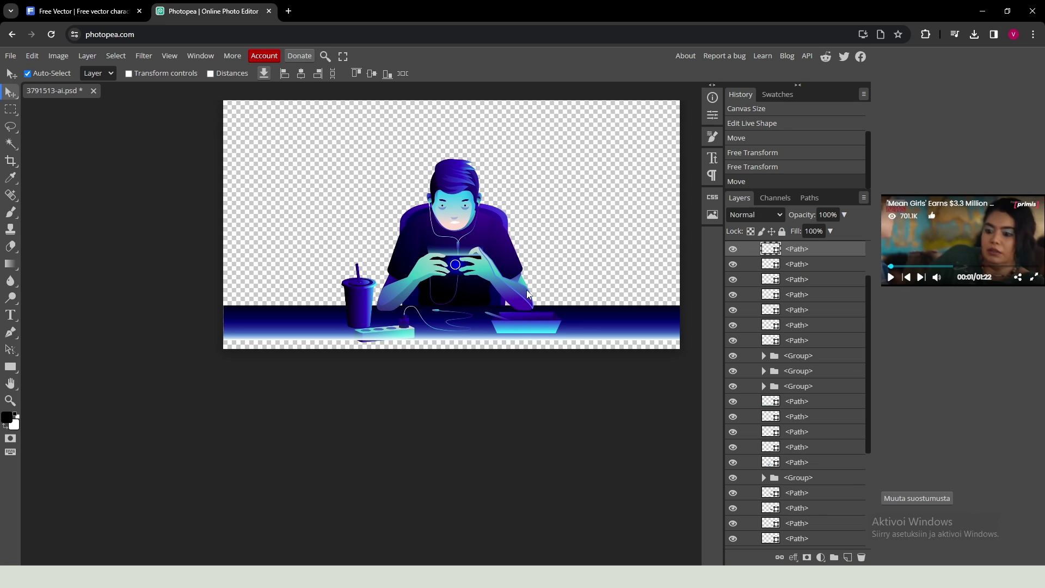
{"action": "left_click", "coordinate": [486, 269]}
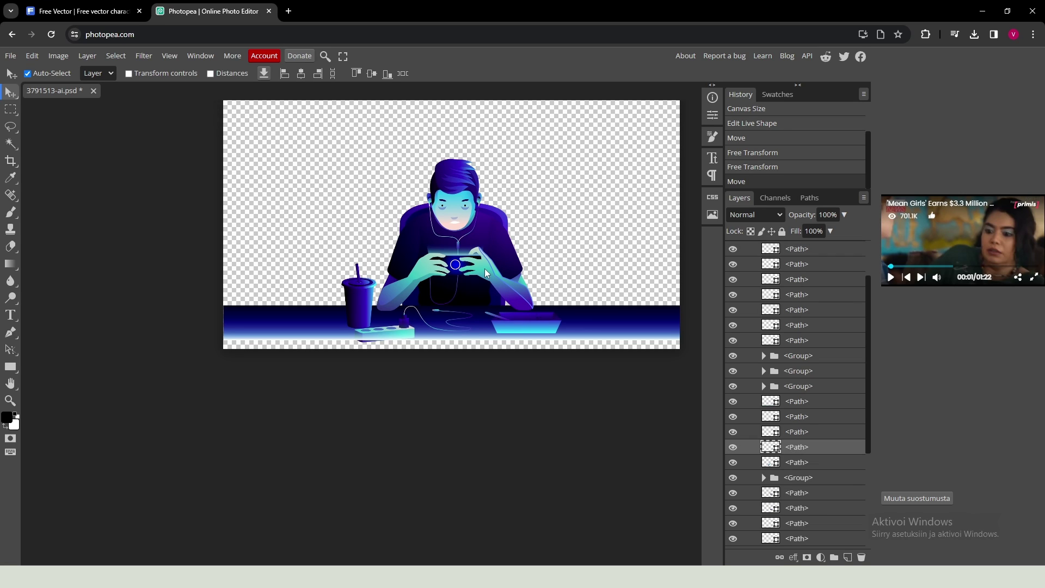
{"action": "double_click", "coordinate": [797, 447]}
{"action": "type", "text": "Righ"}
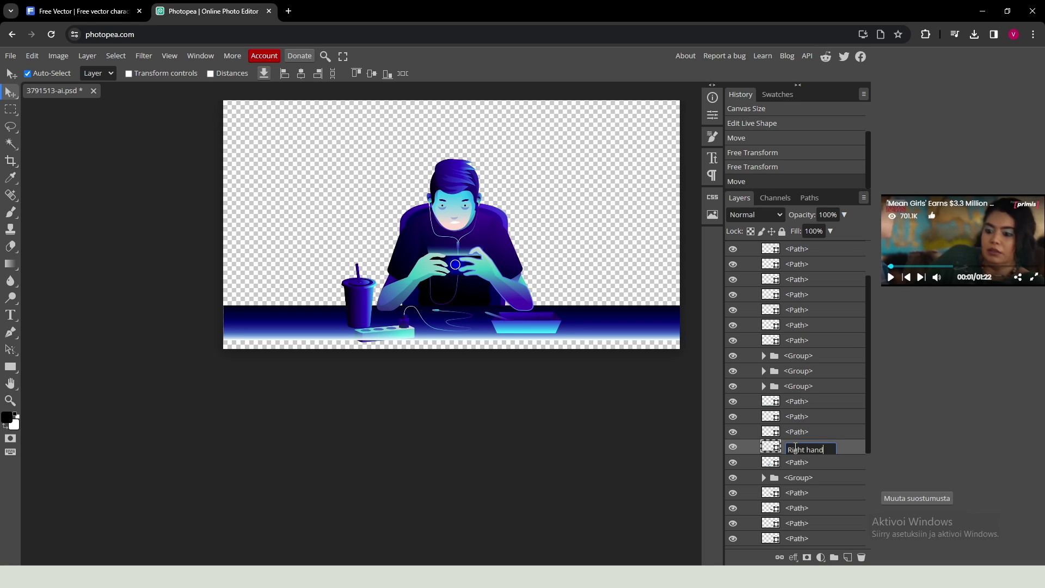
{"action": "type", "text": "t hand"}
{"action": "key", "text": "Return"}
Rename the path layer of the forearm on the image's right side as Right hand 2
{"action": "left_click", "coordinate": [518, 286]}
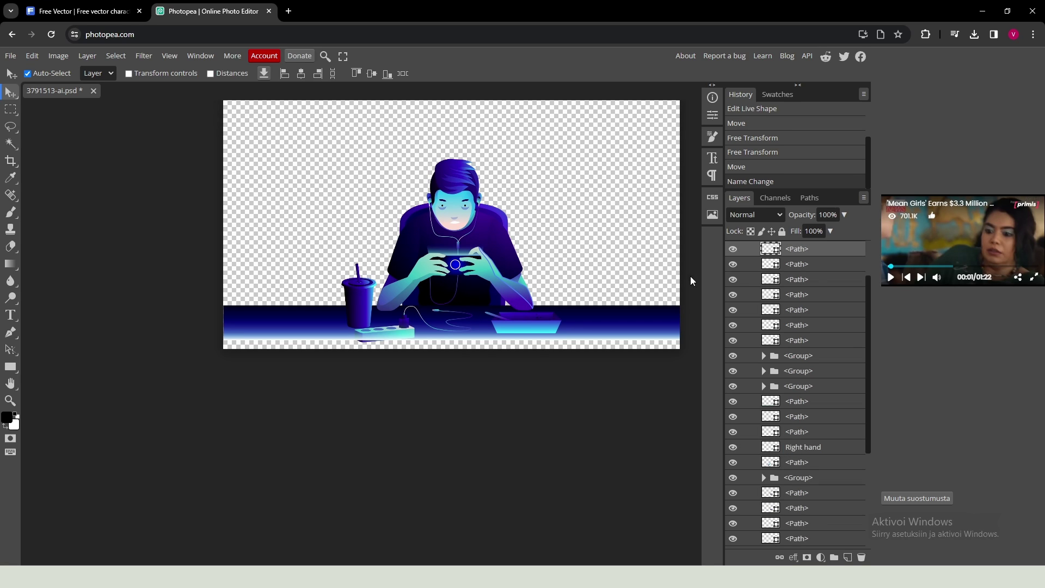
{"action": "double_click", "coordinate": [794, 249]}
{"action": "type", "text": "Right hand 2"}
Rename the path layers on the image's left side: the hand as Left hand and the forearm as Left hand 2
{"action": "left_click", "coordinate": [763, 464]}
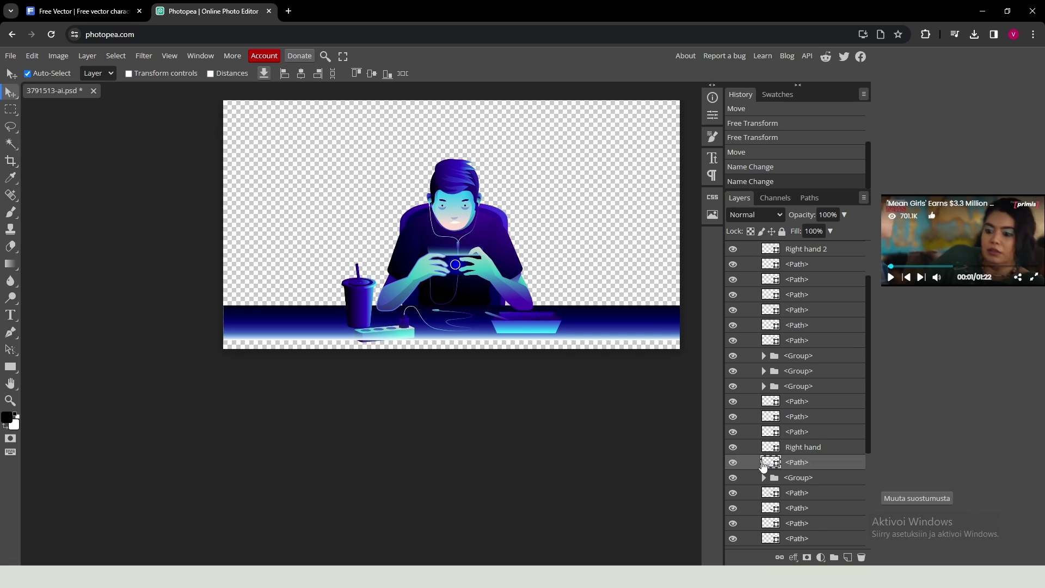
{"action": "double_click", "coordinate": [805, 464]}
{"action": "type", "text": "Left hand"}
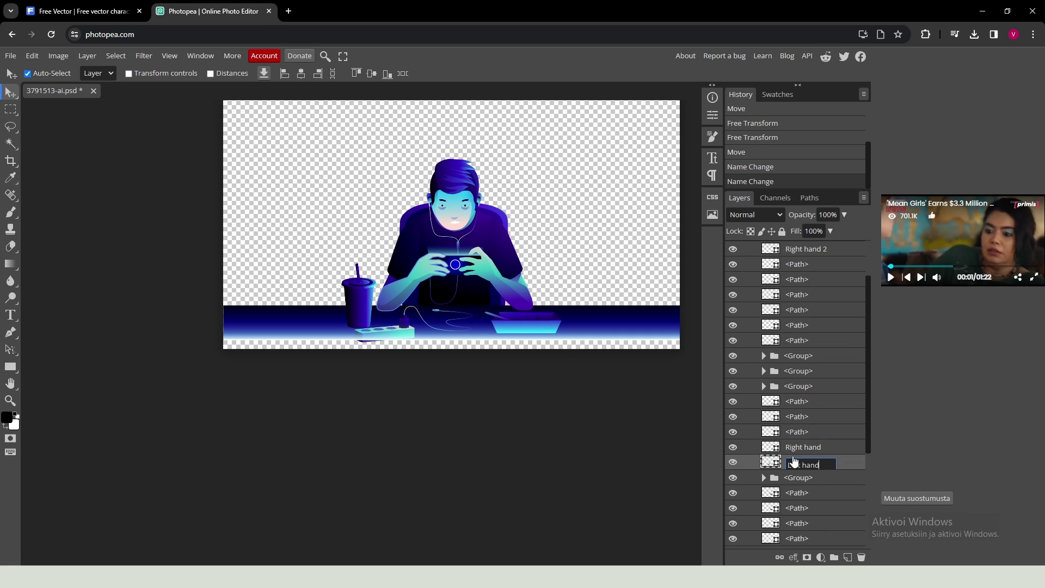
{"action": "left_click", "coordinate": [421, 290]}
{"action": "double_click", "coordinate": [796, 250]}
{"action": "type", "text": "Left hand 2"}
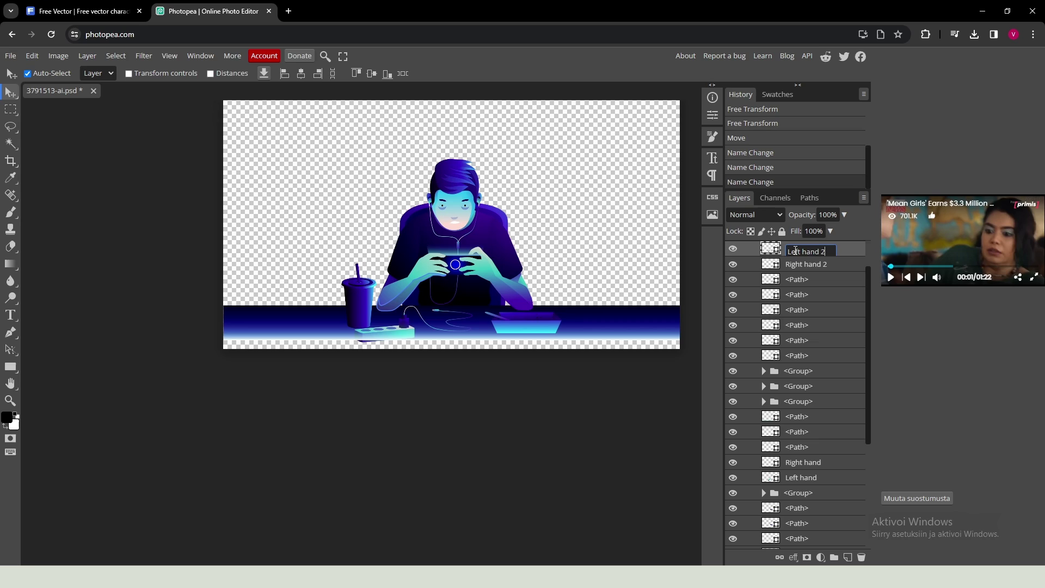
{"action": "key", "text": "Return"}
Move the Left hand 2 and Right hand 2 layers together to directly above the Right hand layer
{"action": "left_click", "coordinate": [827, 264], "text": "shift"}
{"action": "left_click_drag", "start_coordinate": [826, 267], "coordinate": [842, 451]}
{"action": "scroll", "coordinate": [836, 446], "scroll_direction": "down", "scroll_amount": 1}
Group the Left hand, Right hand, Left hand 2 and Right hand 2 layers into a folder named Hands
{"action": "left_click", "coordinate": [811, 423]}
{"action": "left_click", "coordinate": [810, 409], "text": "shift"}
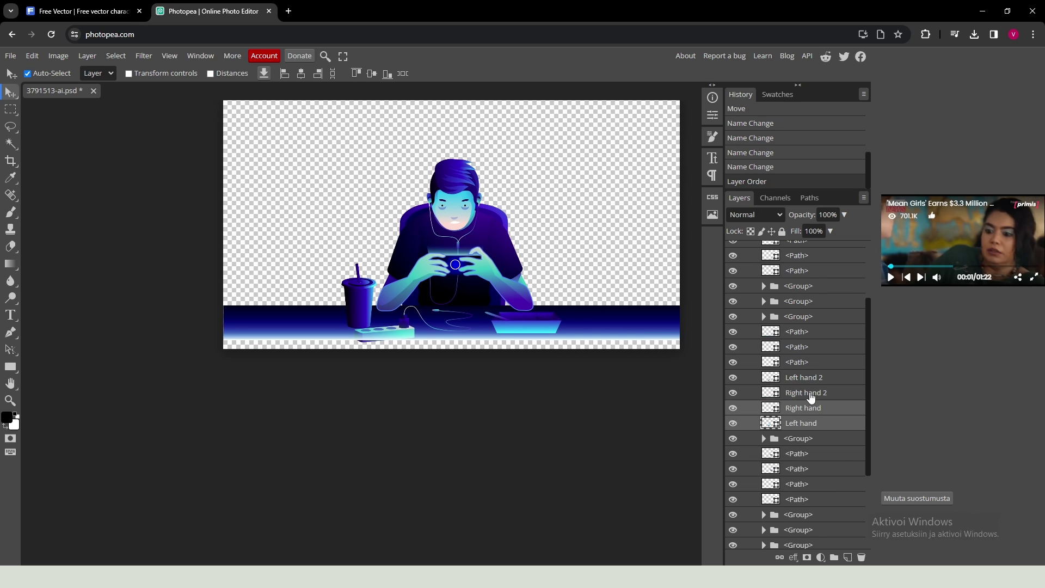
{"action": "left_click", "coordinate": [809, 393], "text": "shift"}
{"action": "left_click", "coordinate": [808, 381], "text": "shift"}
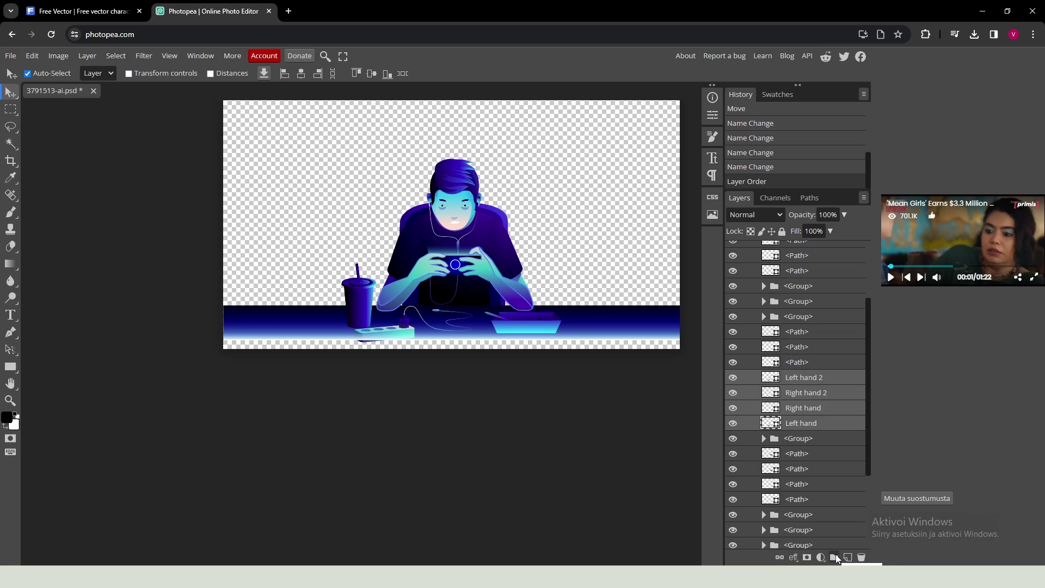
{"action": "left_click", "coordinate": [834, 557]}
{"action": "middle_click", "coordinate": [769, 381]}
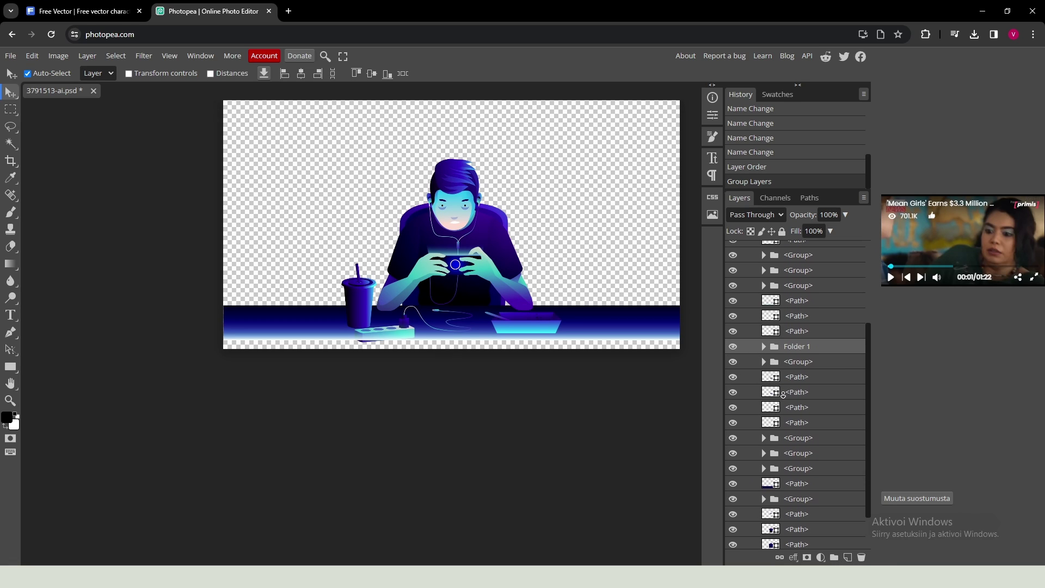
{"action": "double_click", "coordinate": [797, 344]}
{"action": "type", "text": "H"}
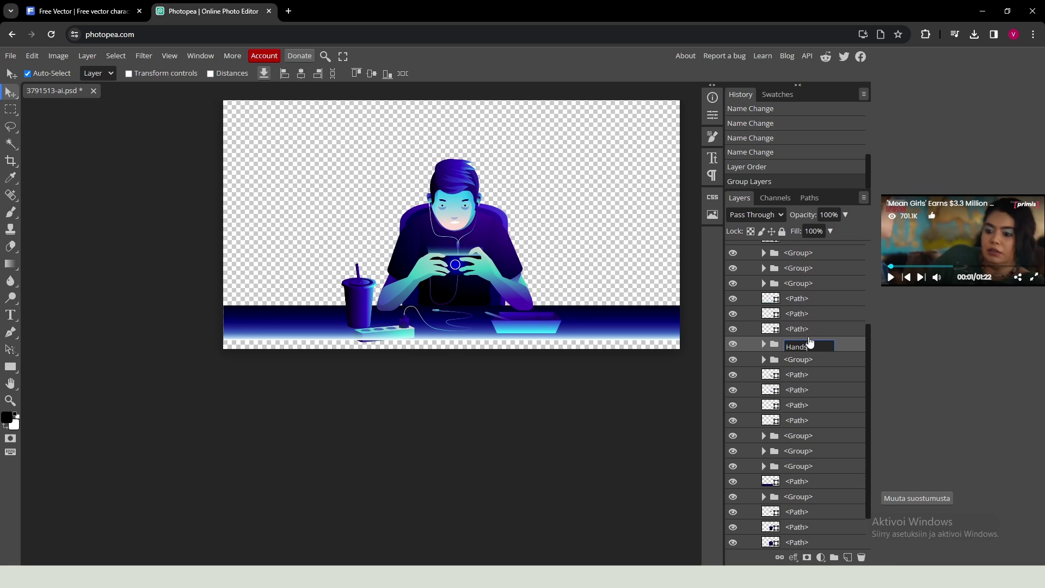
{"action": "type", "text": "ands"}
{"action": "key", "text": "Return"}
Move the Hands folder to the top of the layer stack above OBJECTS and check its contents in isolation
{"action": "left_click_drag", "start_coordinate": [828, 345], "coordinate": [782, 247]}
{"action": "left_click", "coordinate": [744, 265]}
{"action": "left_click", "coordinate": [733, 249], "text": "alt"}
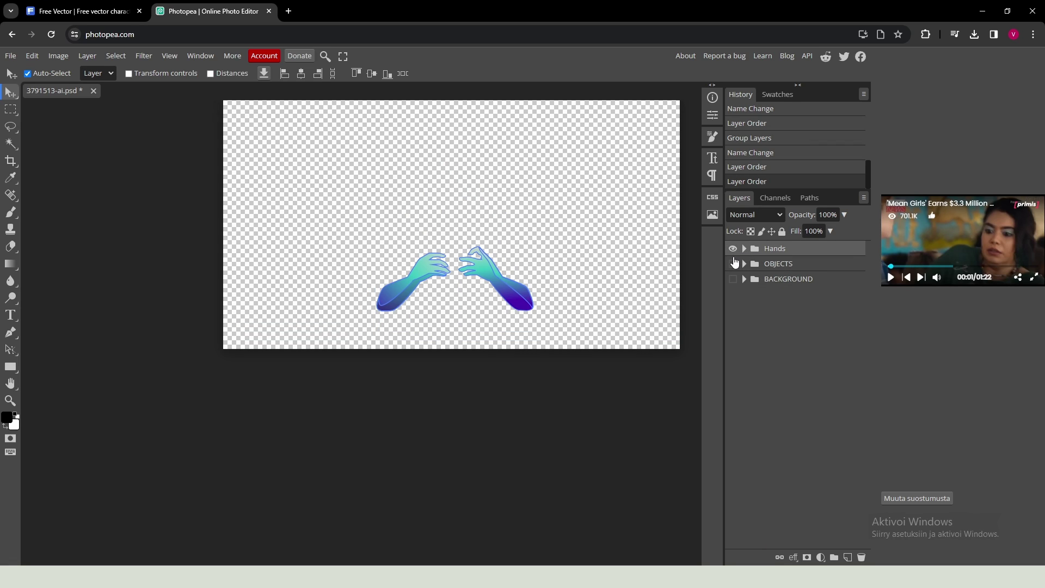
{"action": "left_click", "coordinate": [732, 263], "text": "alt"}
{"action": "left_click", "coordinate": [733, 249]}
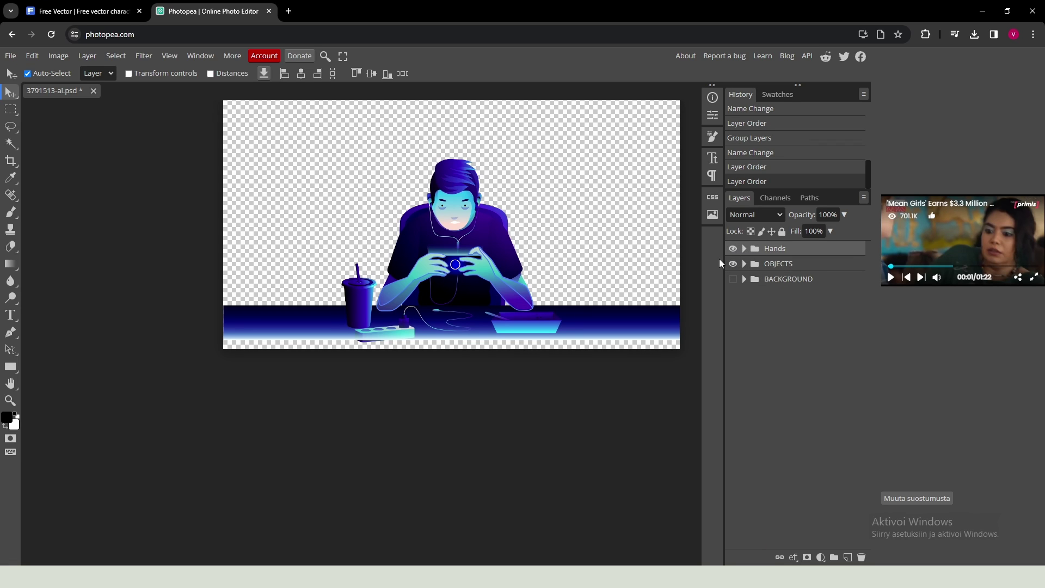
Hide the Hands folder and export the visible artwork as a PNG named Character
{"action": "left_click", "coordinate": [751, 263]}
{"action": "left_click", "coordinate": [733, 248]}
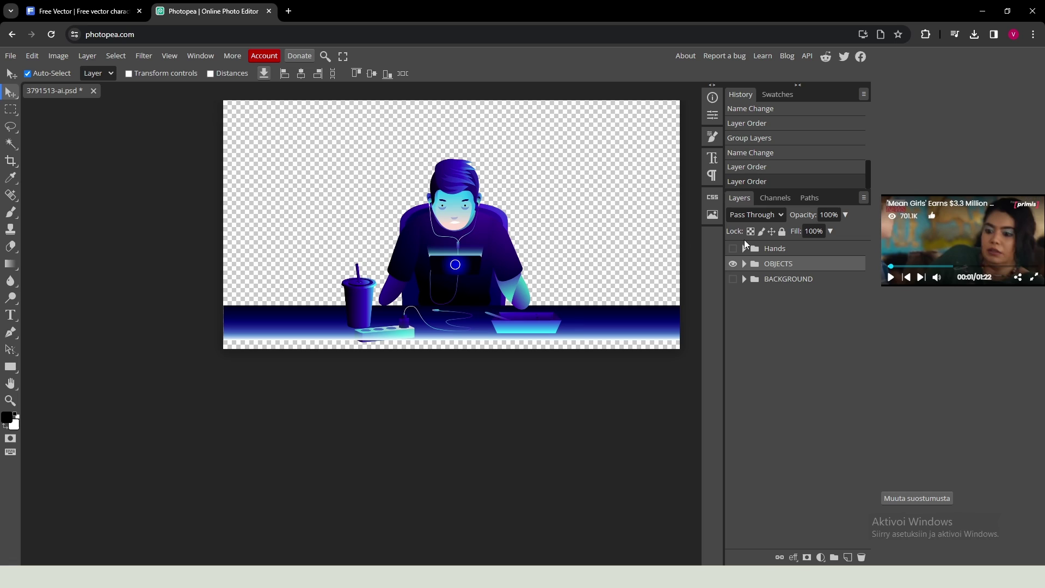
{"action": "left_click", "coordinate": [11, 55]}
{"action": "mouse_move", "coordinate": [57, 218]}
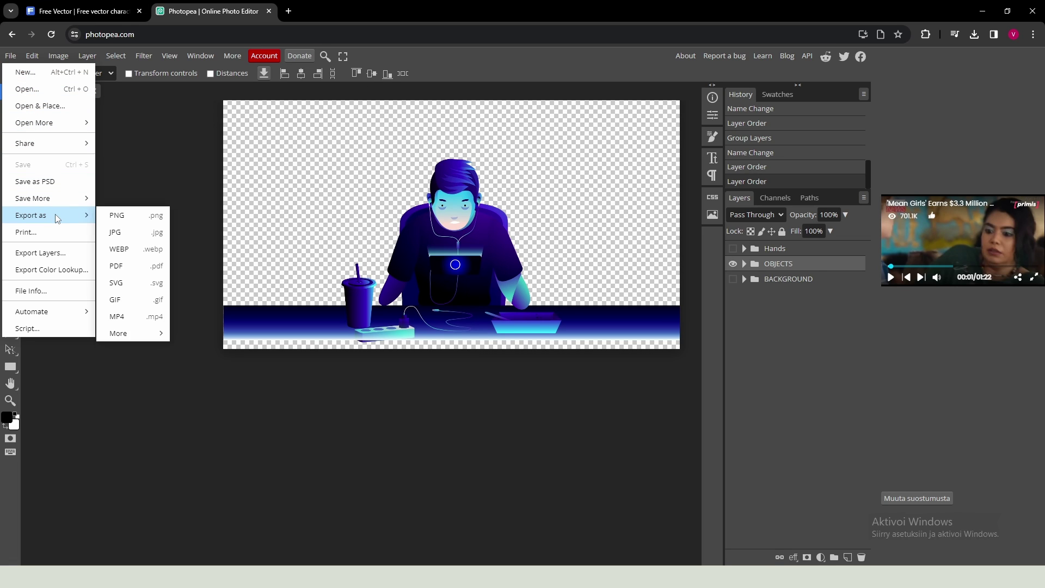
{"action": "left_click", "coordinate": [115, 215]}
{"action": "type", "text": "Character"}
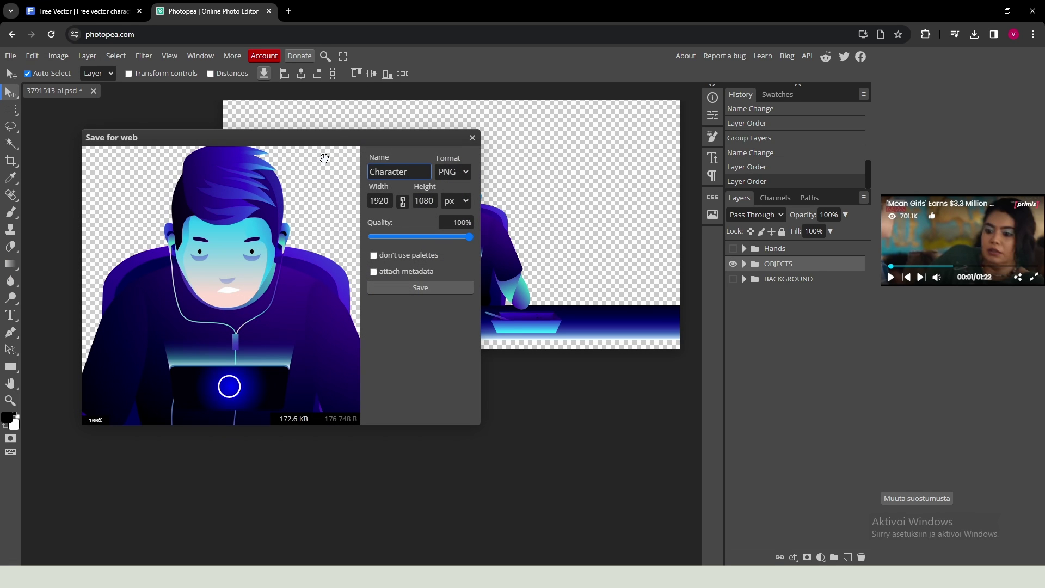
{"action": "left_click", "coordinate": [419, 288]}
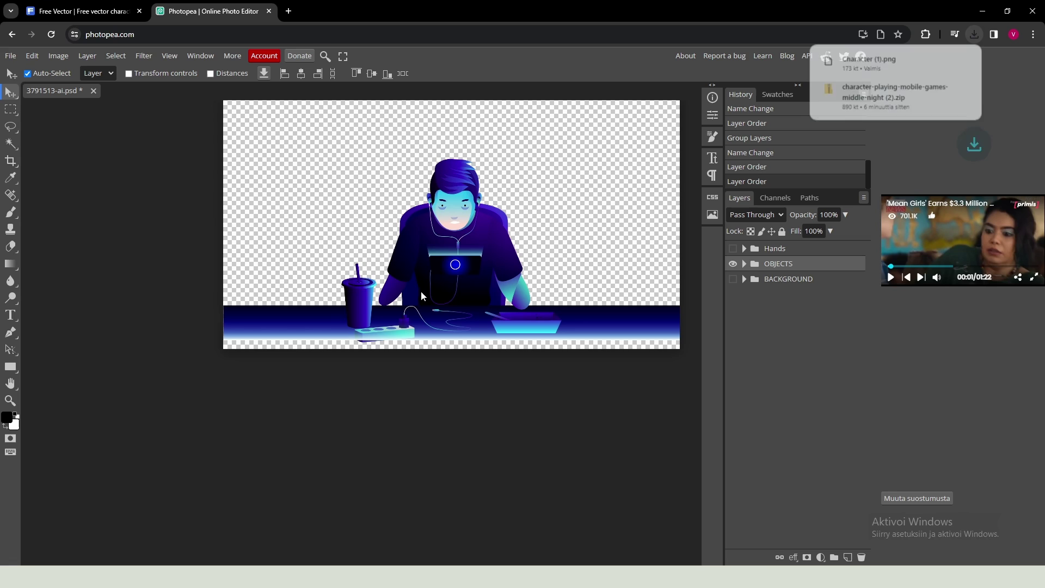
Hide the OBJECTS folder, show Hands, and export the hands as a PNG named Hands
{"action": "left_click", "coordinate": [732, 264]}
{"action": "left_click", "coordinate": [732, 249]}
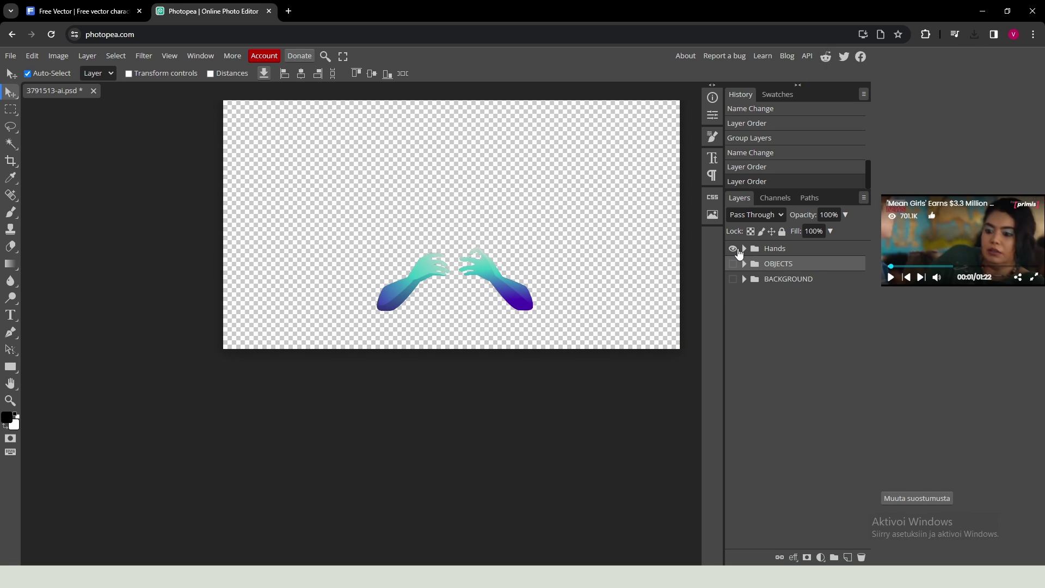
{"action": "left_click", "coordinate": [11, 55]}
{"action": "mouse_move", "coordinate": [55, 214]}
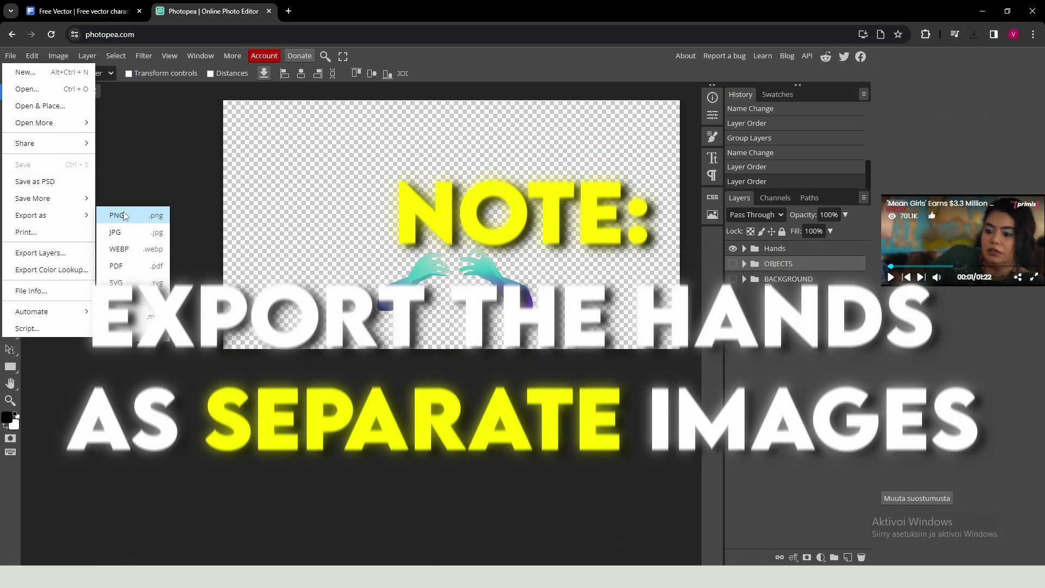
{"action": "left_click", "coordinate": [114, 214]}
{"action": "left_click", "coordinate": [415, 173]}
{"action": "type", "text": "Han"}
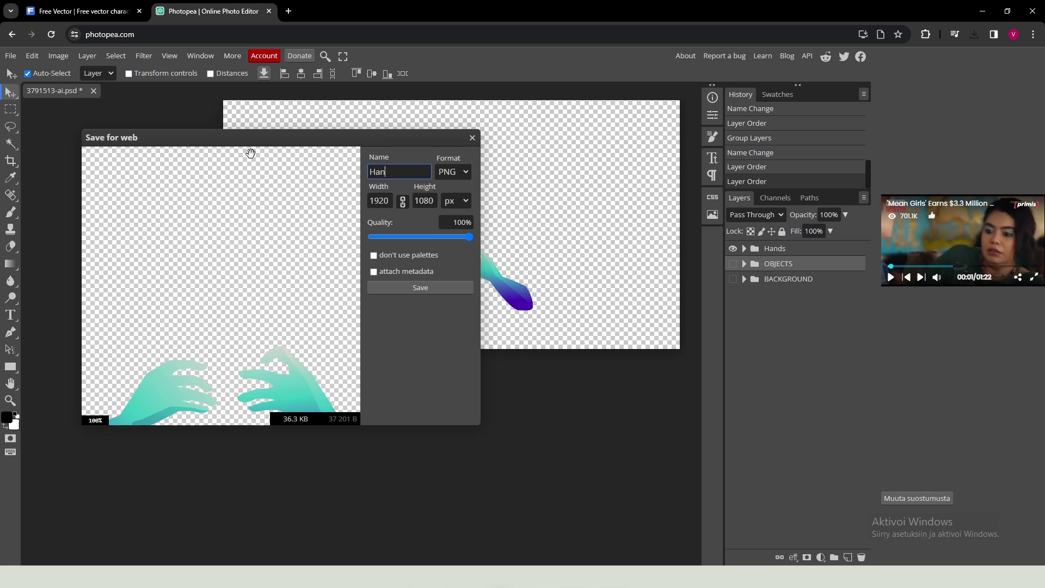
{"action": "type", "text": "ds"}
{"action": "key", "text": "Return"}
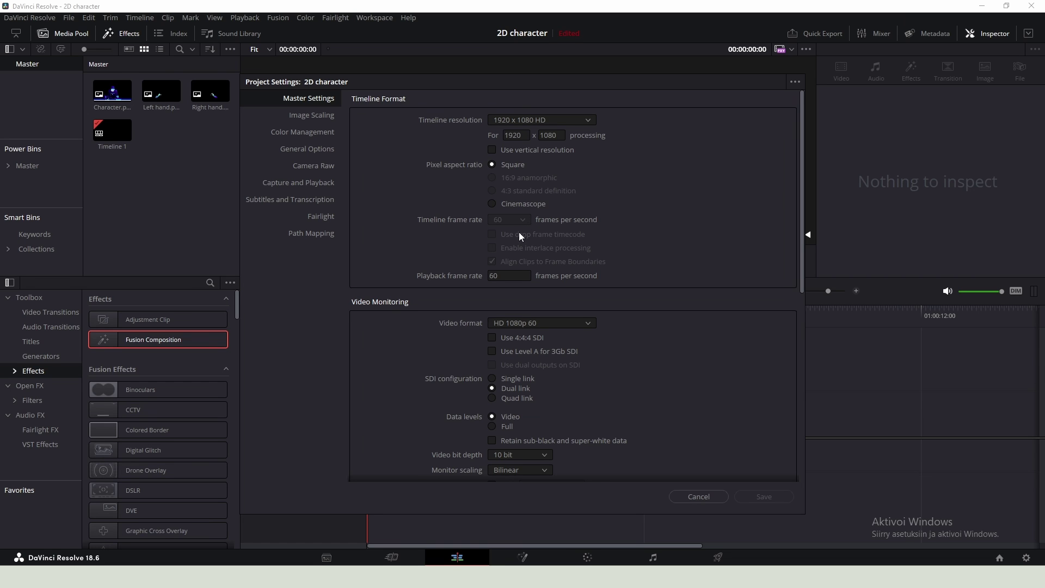
In DaVinci Resolve, close the project settings without changes and place a Fusion Composition at the start of Video 1
{"action": "left_click", "coordinate": [698, 496]}
{"action": "left_click", "coordinate": [114, 95]}
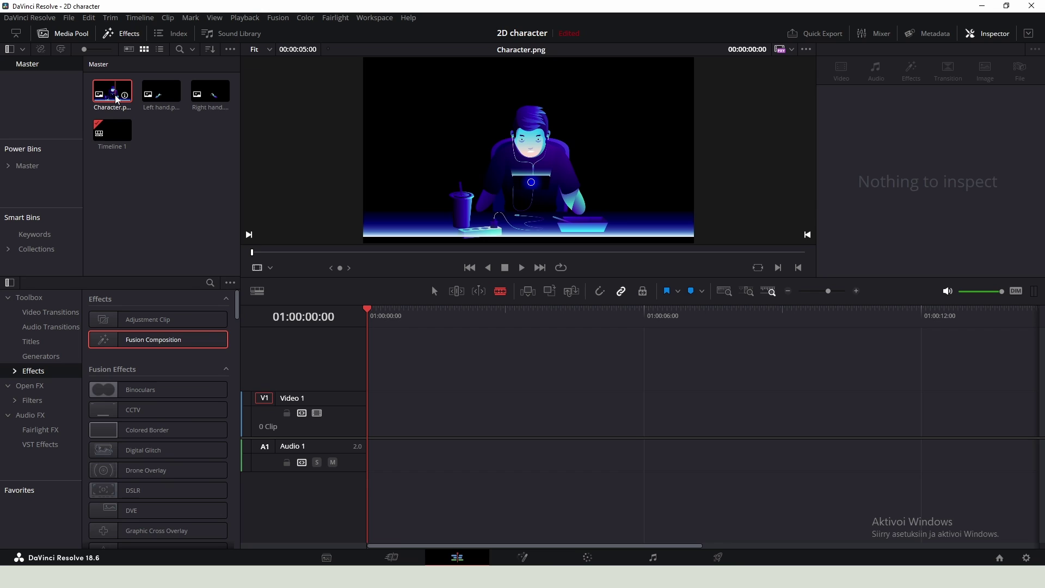
{"action": "left_click_drag", "start_coordinate": [115, 99], "coordinate": [118, 99]}
{"action": "key", "text": "ctrl+z"}
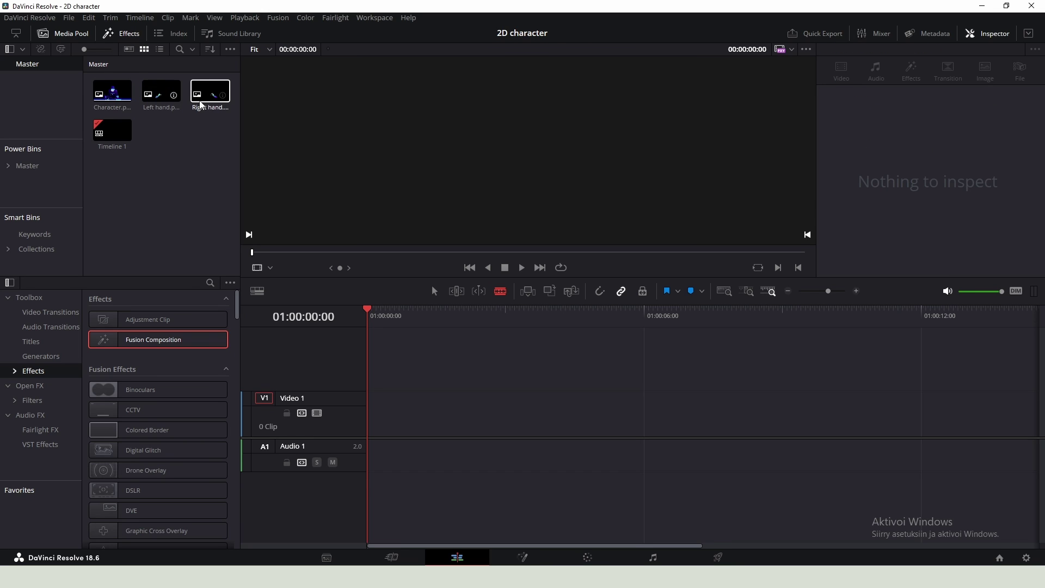
{"action": "left_click_drag", "start_coordinate": [220, 342], "coordinate": [364, 407]}
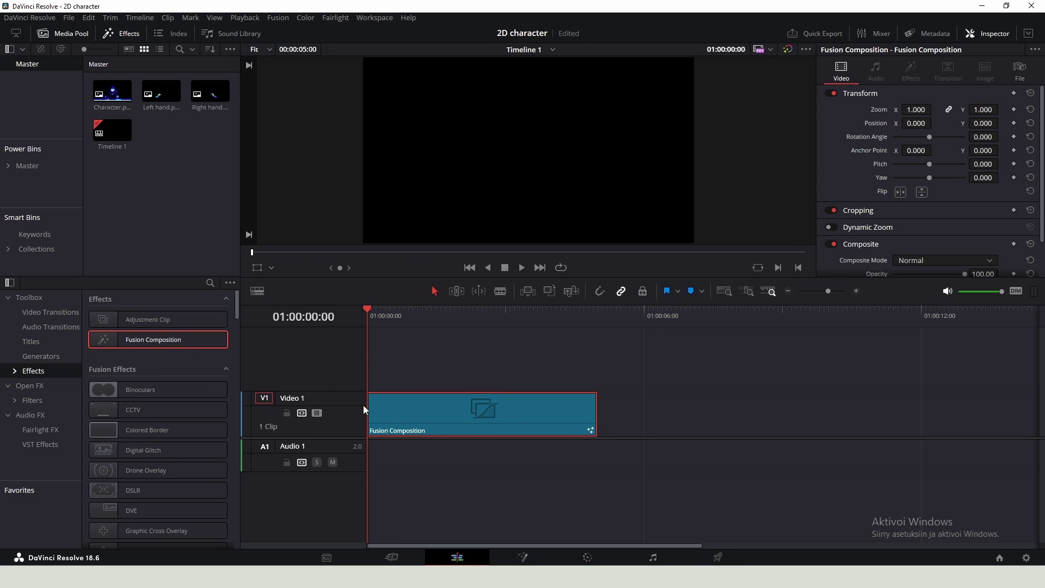
Open the composition in Fusion, connect a new Background node to MediaOut1, and set its alpha to 0
{"action": "left_click", "coordinate": [530, 553]}
{"action": "key", "text": "shift+space"}
{"action": "type", "text": "bg"}
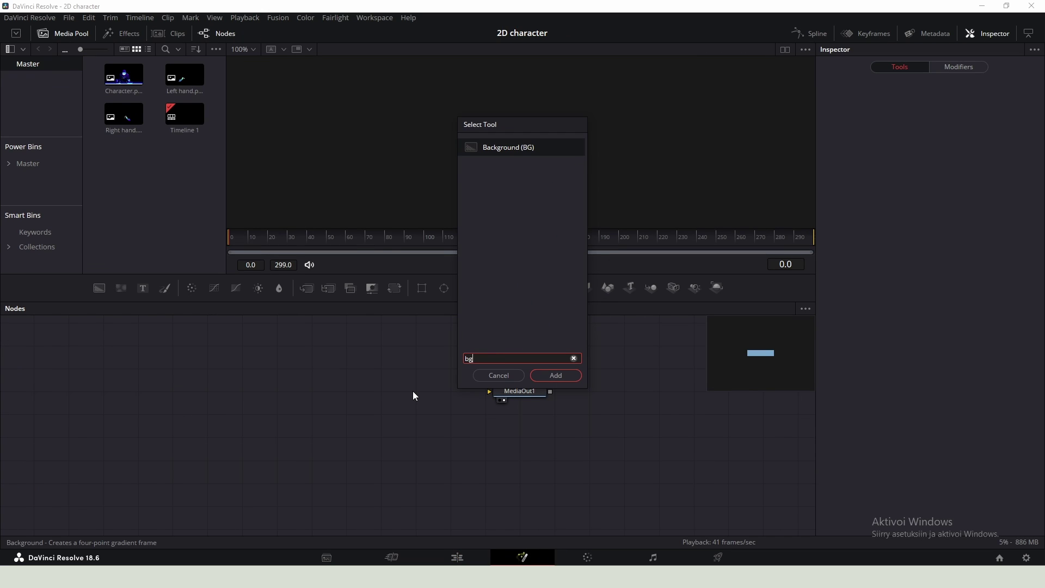
{"action": "key", "text": "Return"}
{"action": "left_click_drag", "start_coordinate": [446, 391], "coordinate": [490, 392]}
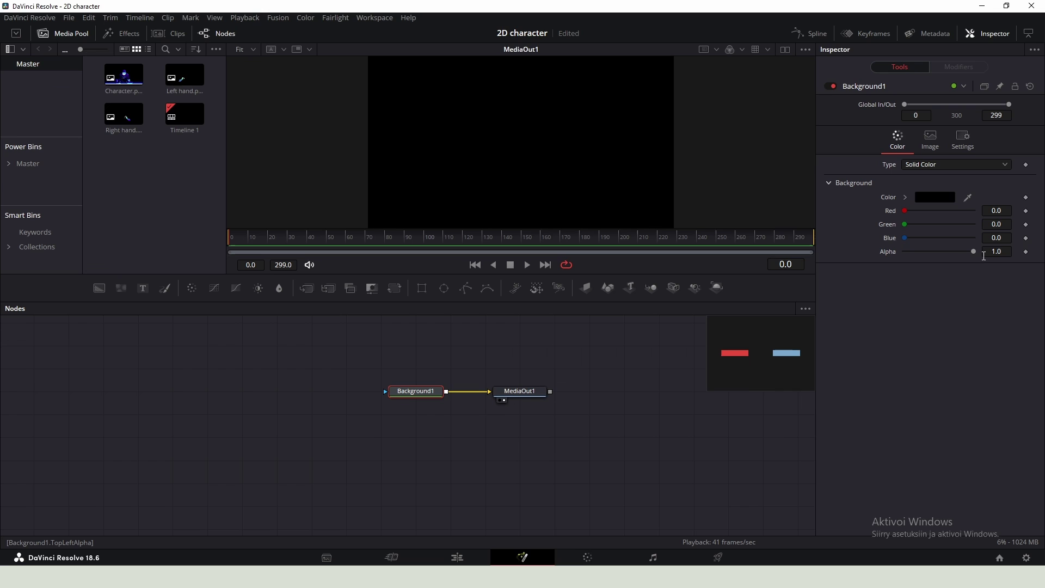
{"action": "left_click_drag", "start_coordinate": [973, 252], "coordinate": [899, 258]}
{"action": "scroll", "coordinate": [508, 162], "scroll_direction": "down", "scroll_amount": 2}
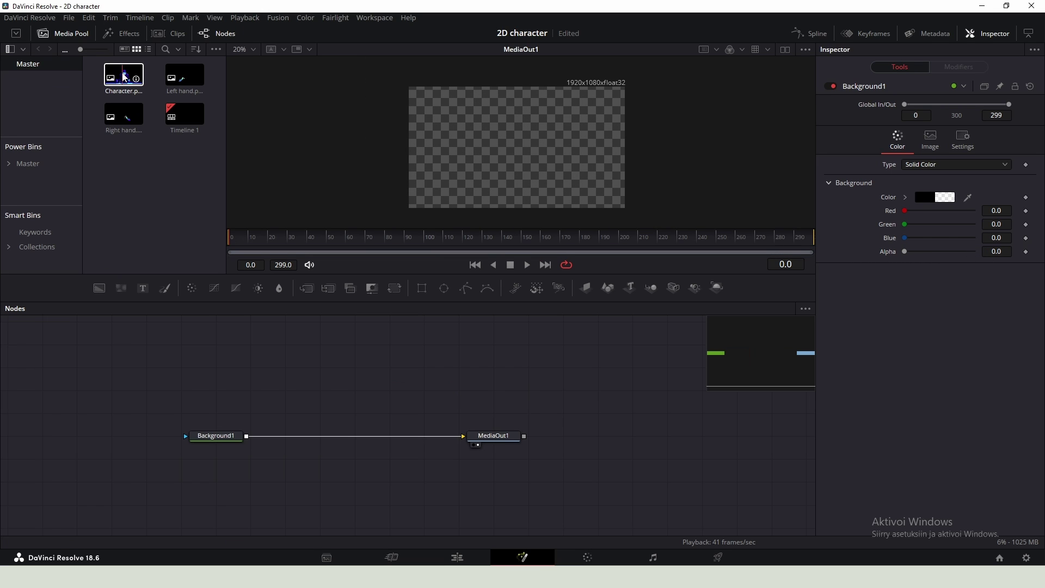
Merge Character.png over the transparent background and shift the character slightly down in the frame
{"action": "left_click_drag", "start_coordinate": [126, 82], "coordinate": [248, 436]}
{"action": "left_click", "coordinate": [343, 435]}
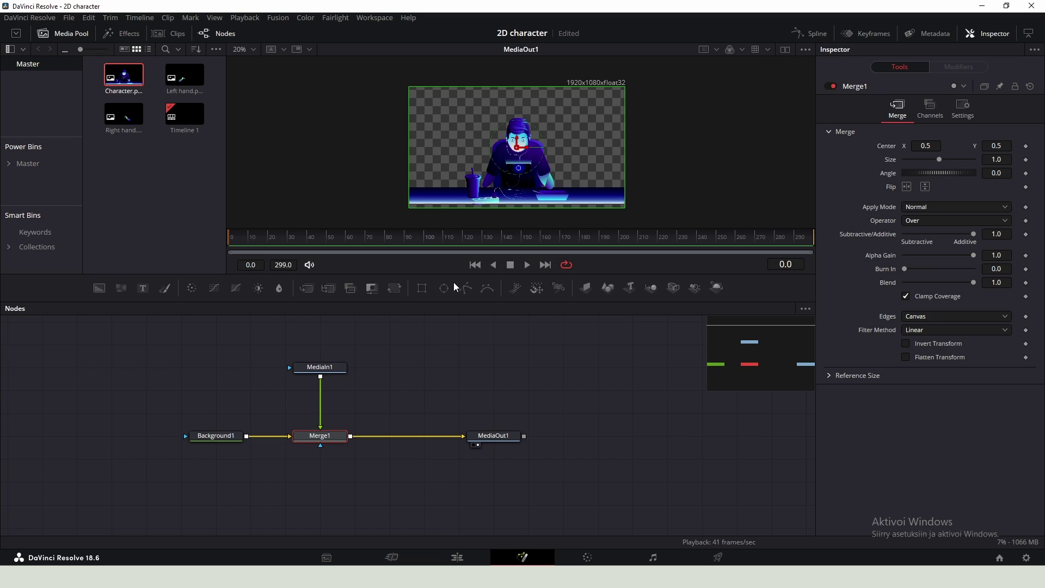
{"action": "left_click_drag", "start_coordinate": [519, 141], "coordinate": [527, 146]}
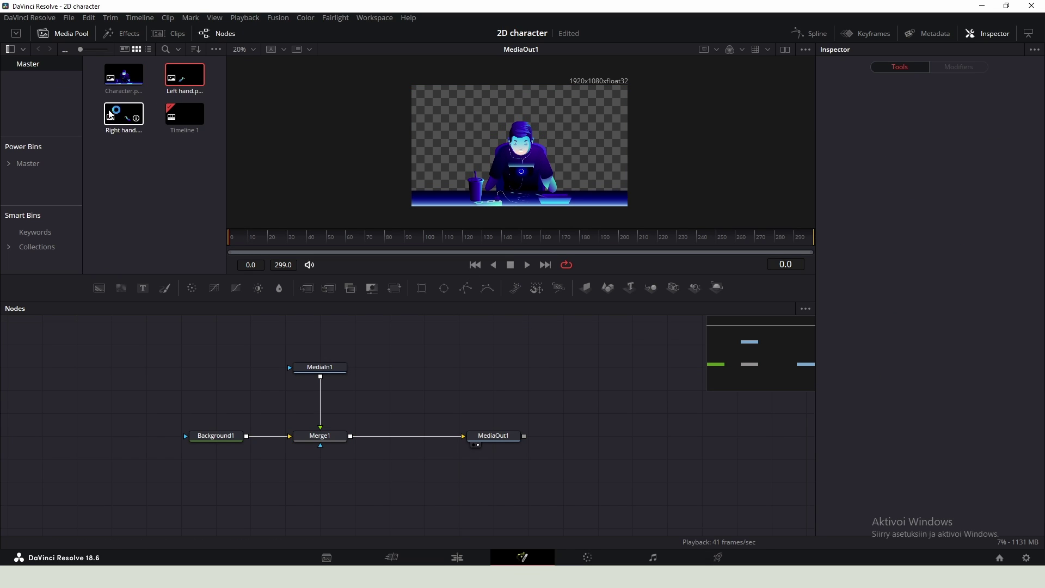
Add Right hand.png to the node graph and rename its node Right_Hand
{"action": "left_click_drag", "start_coordinate": [119, 115], "coordinate": [458, 373]}
{"action": "key", "text": "F2"}
{"action": "type", "text": "Rigfh"}
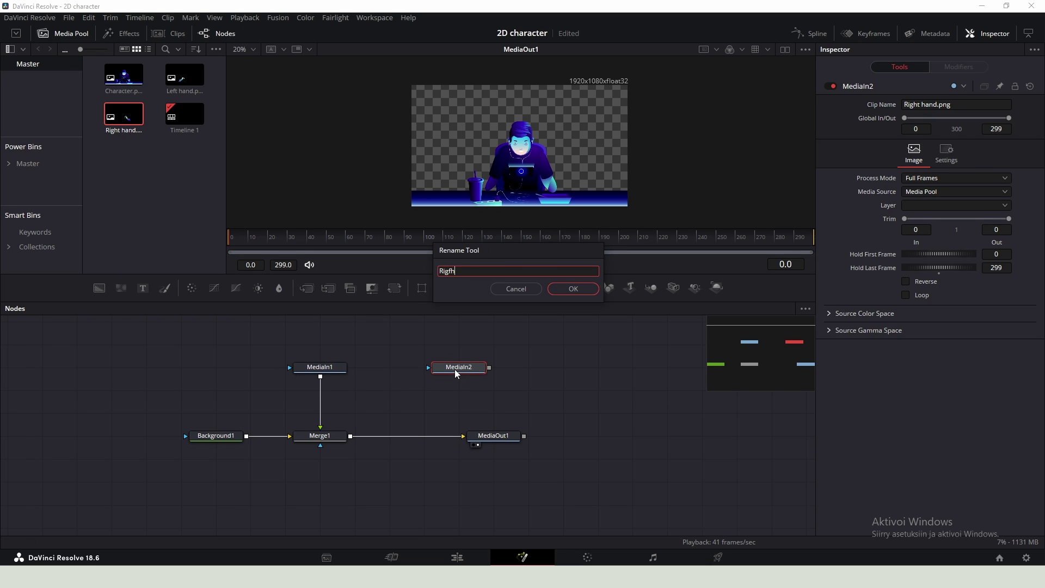
{"action": "key", "text": "BackSpace"}
{"action": "key", "text": "BackSpace"}
{"action": "type", "text": "ht_Hand"}
{"action": "key", "text": "Return"}
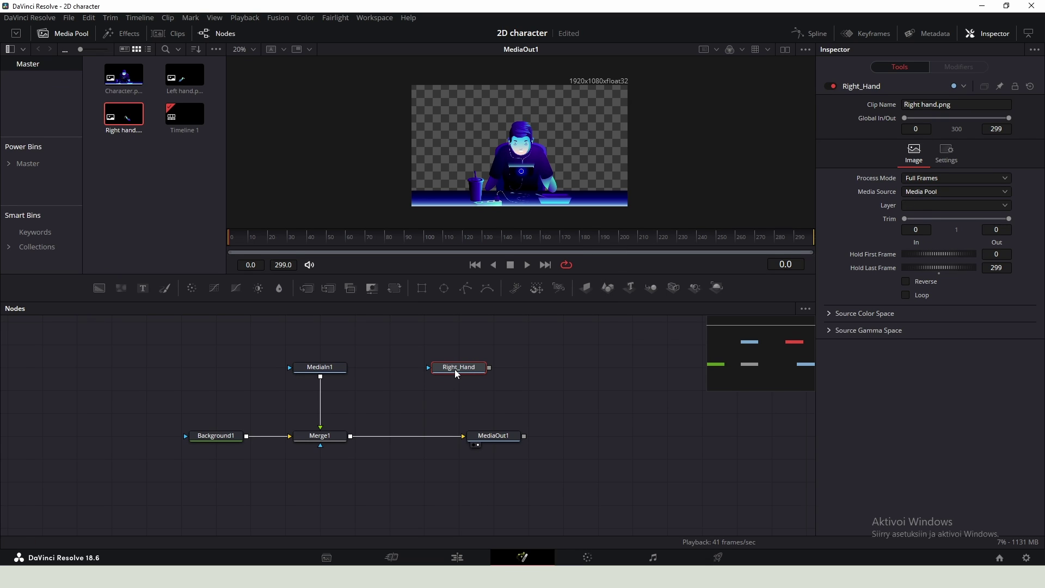
Add Left hand.png to the node graph and rename its node Left_Hand
{"action": "left_click_drag", "start_coordinate": [184, 77], "coordinate": [383, 370]}
{"action": "key", "text": "F2"}
{"action": "type", "text": "L"}
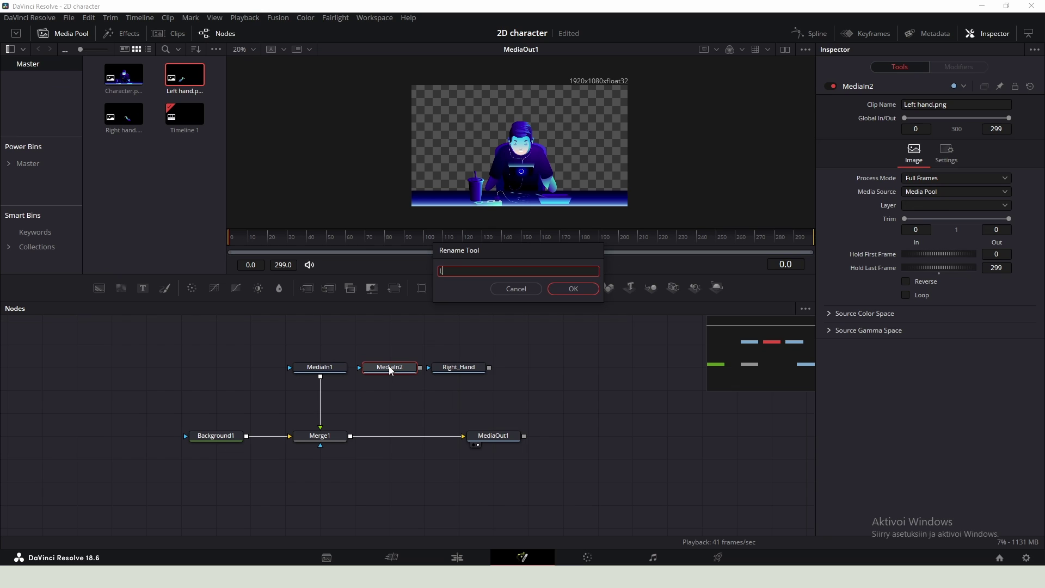
{"action": "type", "text": "eft_Hand"}
{"action": "key", "text": "Return"}
Make room before MediaOut1 and merge Left_Hand and Right_Hand in turn after the character's merge
{"action": "left_click_drag", "start_coordinate": [493, 436], "coordinate": [563, 435]}
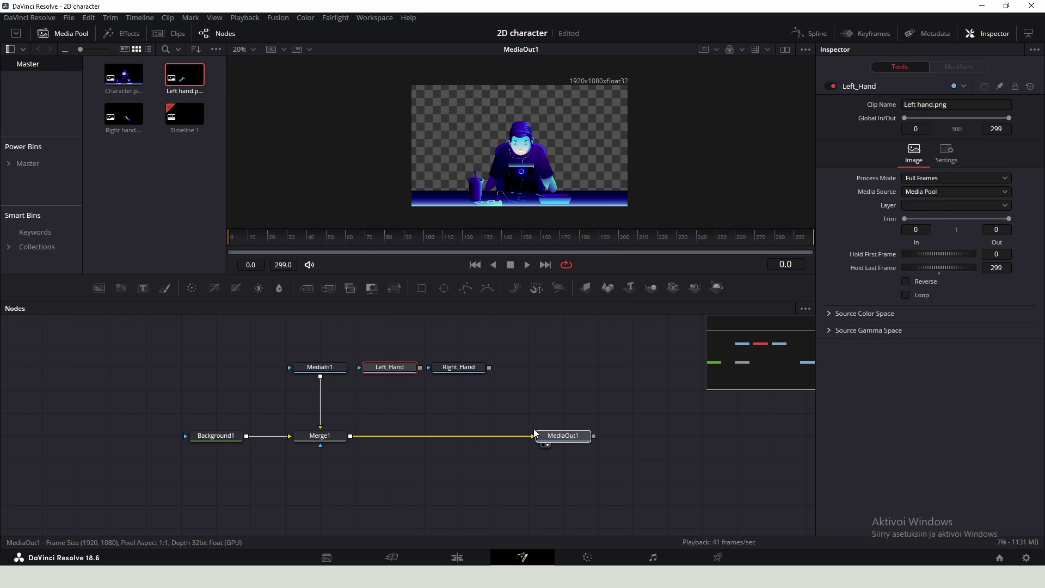
{"action": "left_click_drag", "start_coordinate": [420, 368], "coordinate": [350, 438]}
{"action": "left_click_drag", "start_coordinate": [489, 368], "coordinate": [420, 437]}
Align the hands with the character, centring Merge2 at about 0.5, 0.462 and Merge3 at about 0.502, 0.459
{"action": "scroll", "coordinate": [540, 180], "scroll_direction": "up", "scroll_amount": 3}
{"action": "left_click_drag", "start_coordinate": [481, 82], "coordinate": [454, 79]}
{"action": "scroll", "coordinate": [493, 150], "scroll_direction": "up", "scroll_amount": 3}
{"action": "scroll", "coordinate": [486, 151], "scroll_direction": "down", "scroll_amount": 2}
{"action": "left_click_drag", "start_coordinate": [501, 104], "coordinate": [486, 87]}
{"action": "scroll", "coordinate": [500, 69], "scroll_direction": "down", "scroll_amount": 2}
{"action": "left_click", "coordinate": [389, 435]}
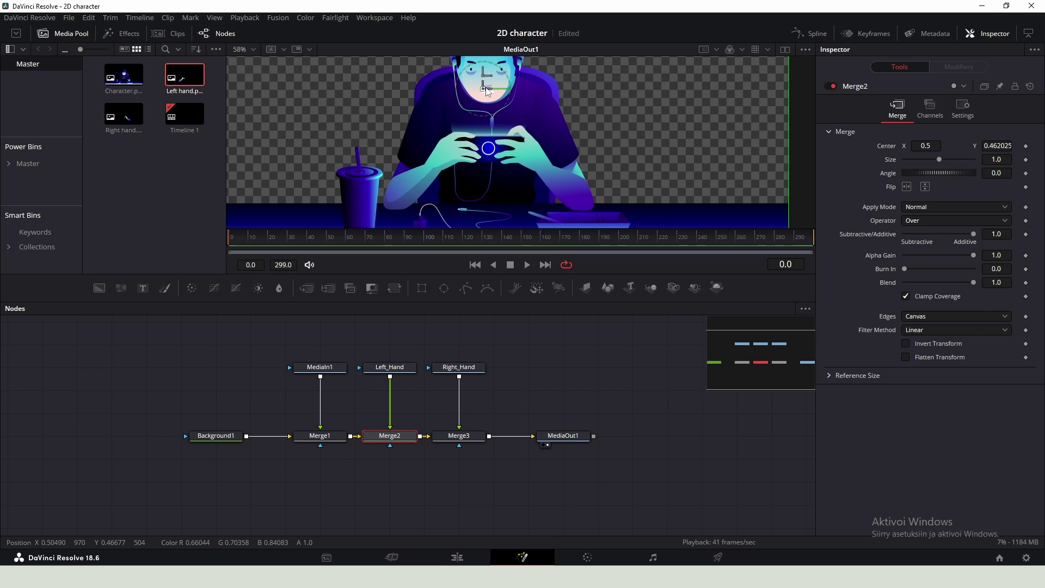
Insert a Color Corrector node after Merge3 and set its saturation to 0
{"action": "scroll", "coordinate": [486, 90], "scroll_direction": "down", "scroll_amount": 2}
{"action": "left_click", "coordinate": [477, 436]}
{"action": "key", "text": "shift+space"}
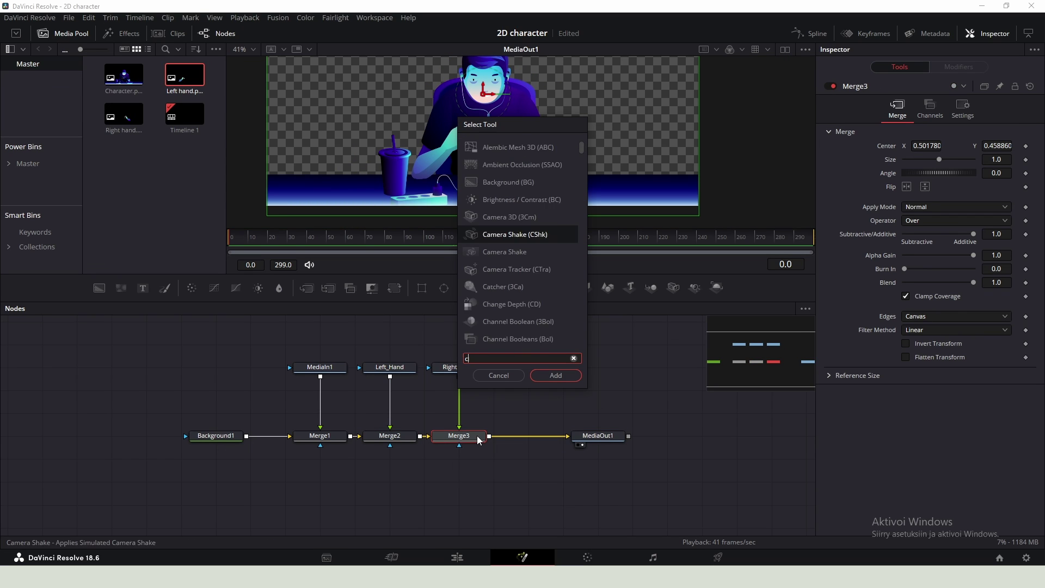
{"action": "type", "text": "colo"}
{"action": "key", "text": "Return"}
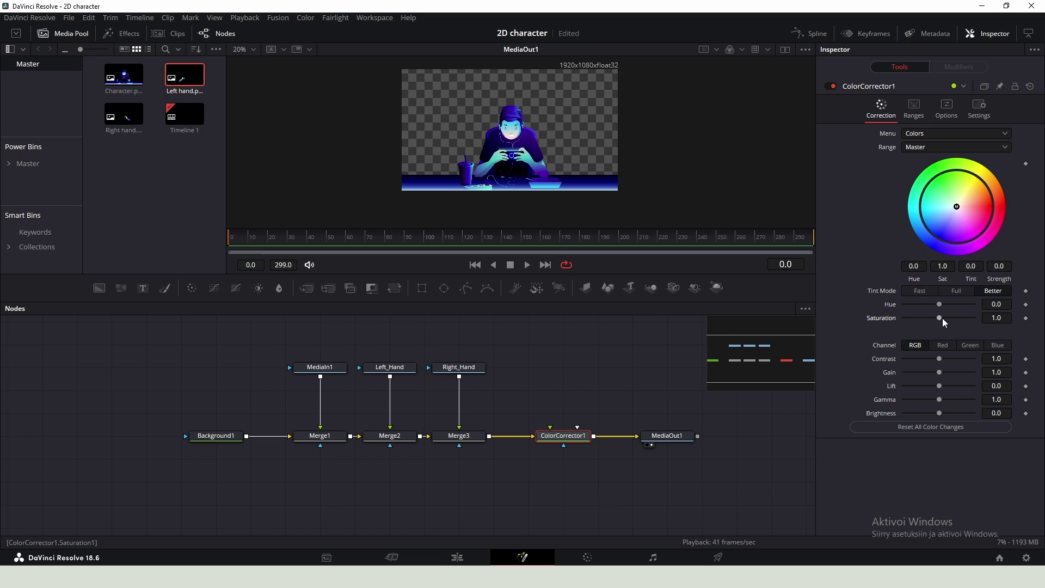
{"action": "left_click_drag", "start_coordinate": [940, 318], "coordinate": [902, 318]}
Add a second Background node, merge the color-corrected character over it, and feed that merge into MediaOut1
{"action": "scroll", "coordinate": [460, 423], "scroll_direction": "down", "scroll_amount": 2}
{"action": "left_click", "coordinate": [452, 423]}
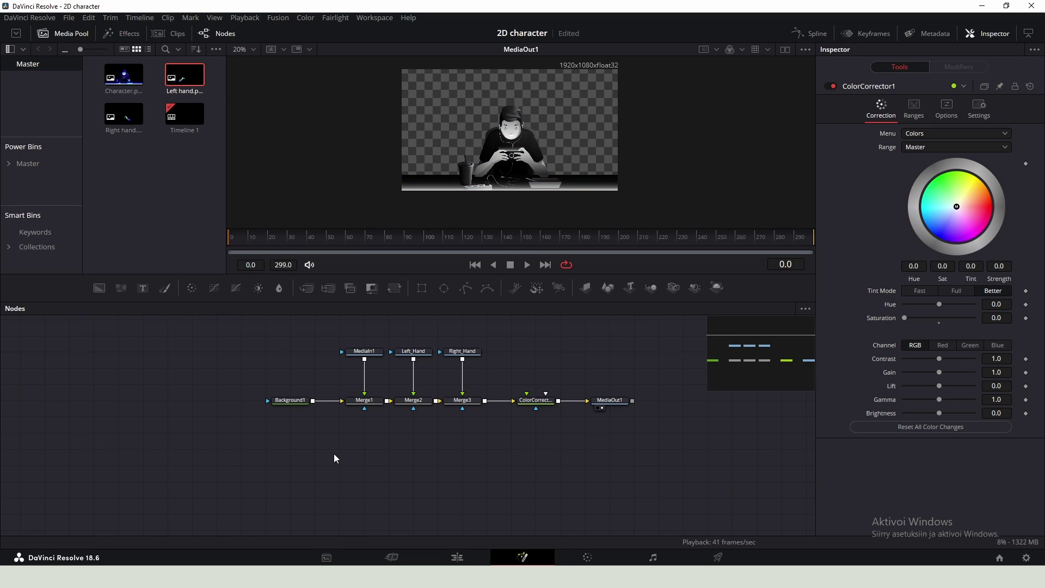
{"action": "key", "text": "shift+space"}
{"action": "type", "text": "back"}
{"action": "key", "text": "Return"}
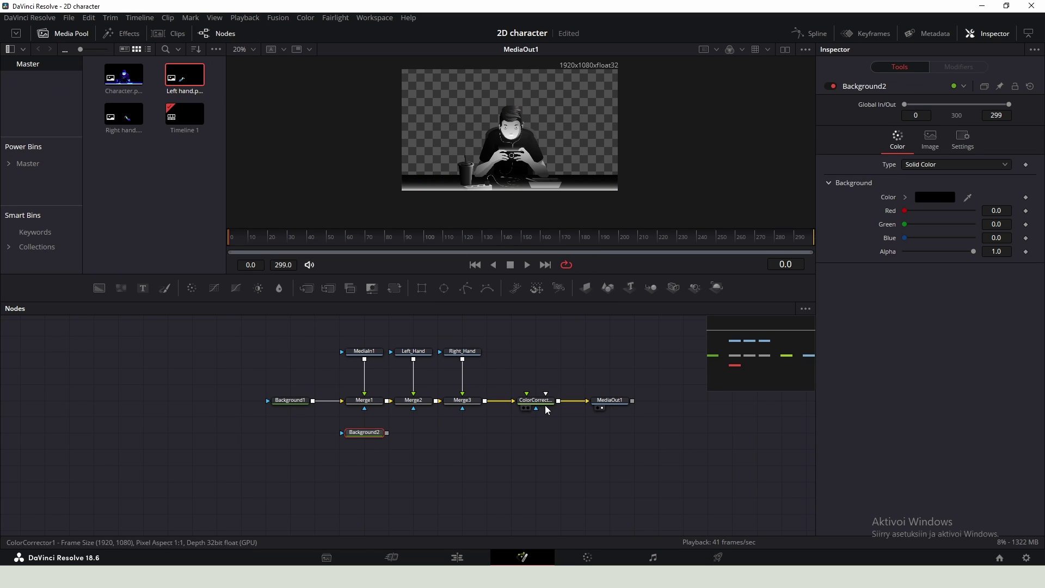
{"action": "left_click_drag", "start_coordinate": [540, 403], "coordinate": [515, 403]}
{"action": "left_click", "coordinate": [571, 401]}
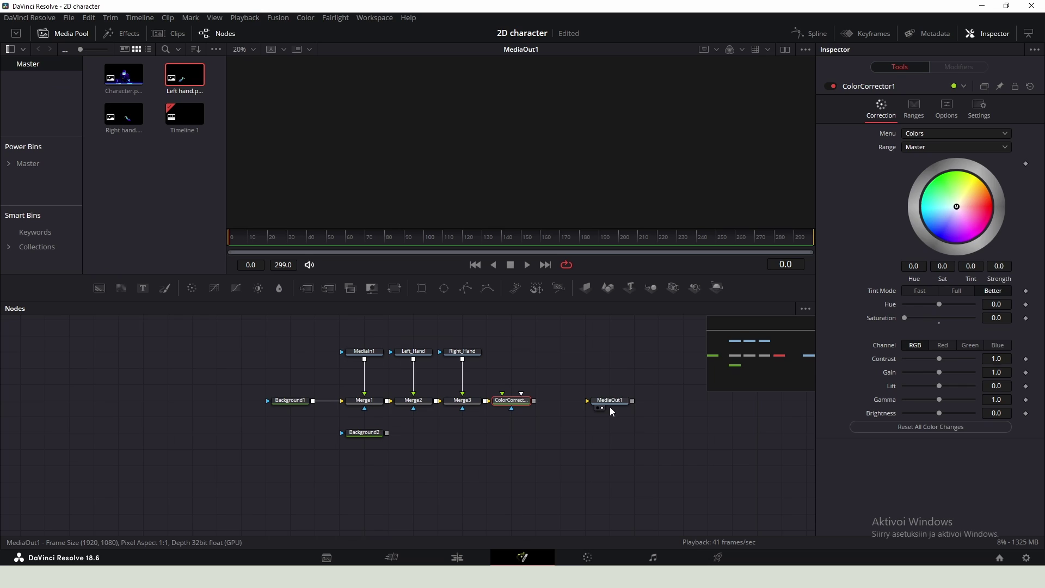
{"action": "left_click_drag", "start_coordinate": [611, 412], "coordinate": [592, 433]}
{"action": "left_click_drag", "start_coordinate": [387, 432], "coordinate": [453, 433]}
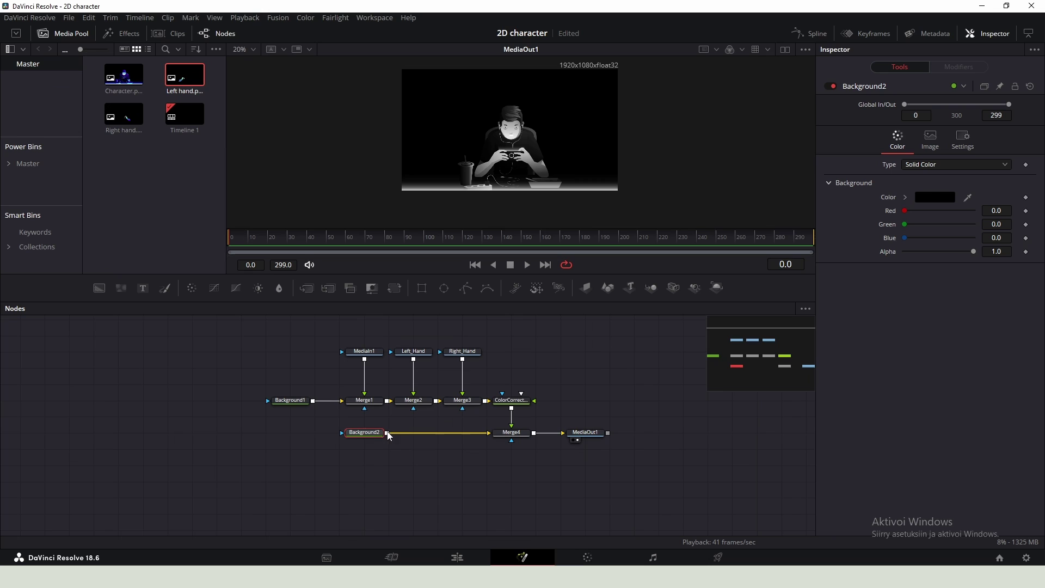
Change the Background2 node's color type to Gradient
{"action": "left_click", "coordinate": [926, 165]}
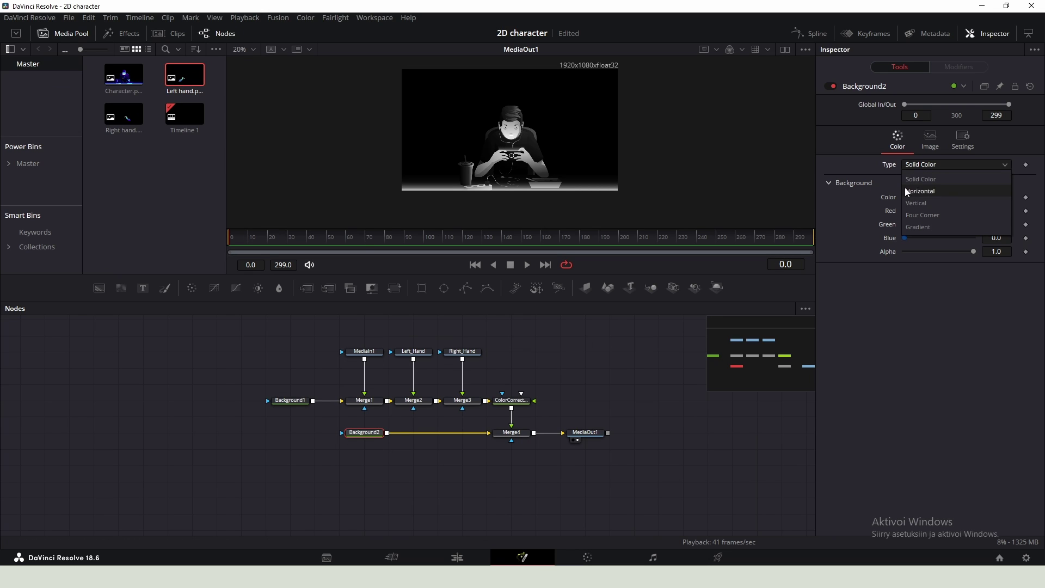
{"action": "left_click", "coordinate": [917, 227]}
{"action": "scroll", "coordinate": [438, 112], "scroll_direction": "down", "scroll_amount": 2}
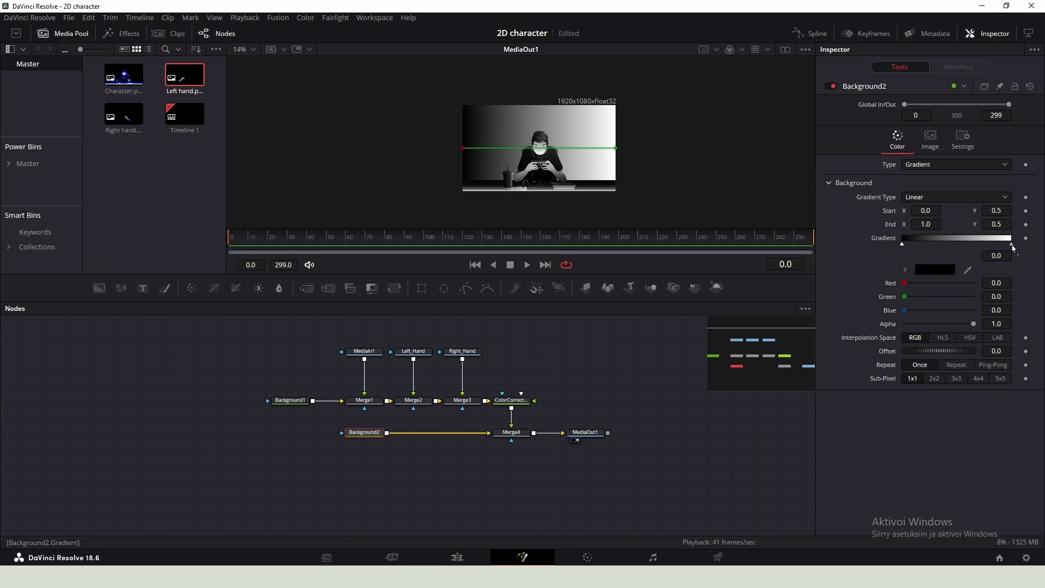
Change the end color of Background2's gradient from white to the basic dark red
{"action": "left_click", "coordinate": [1011, 244]}
{"action": "left_click", "coordinate": [936, 272]}
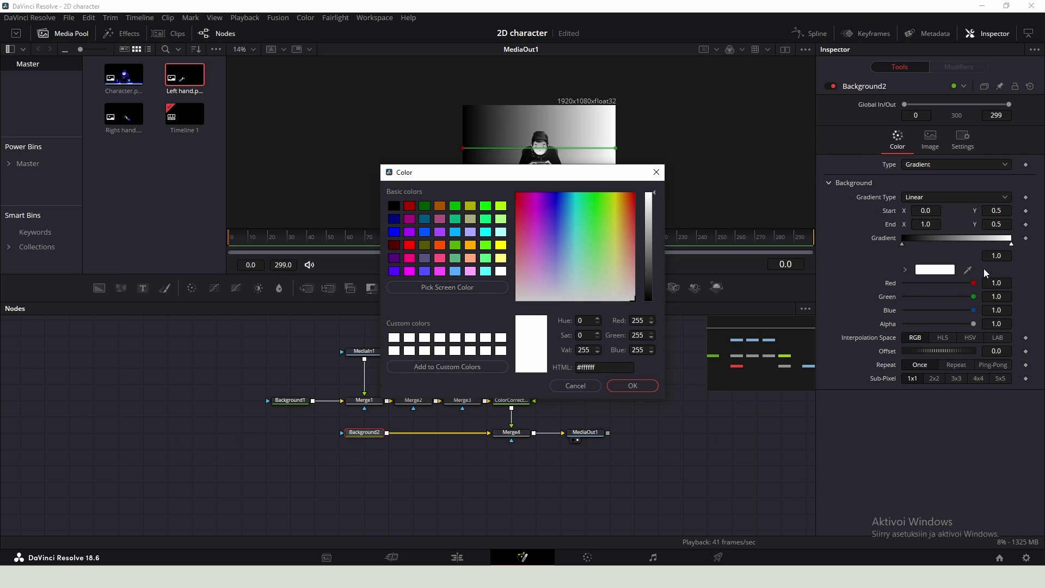
{"action": "left_click", "coordinate": [409, 207]}
{"action": "left_click", "coordinate": [633, 382]}
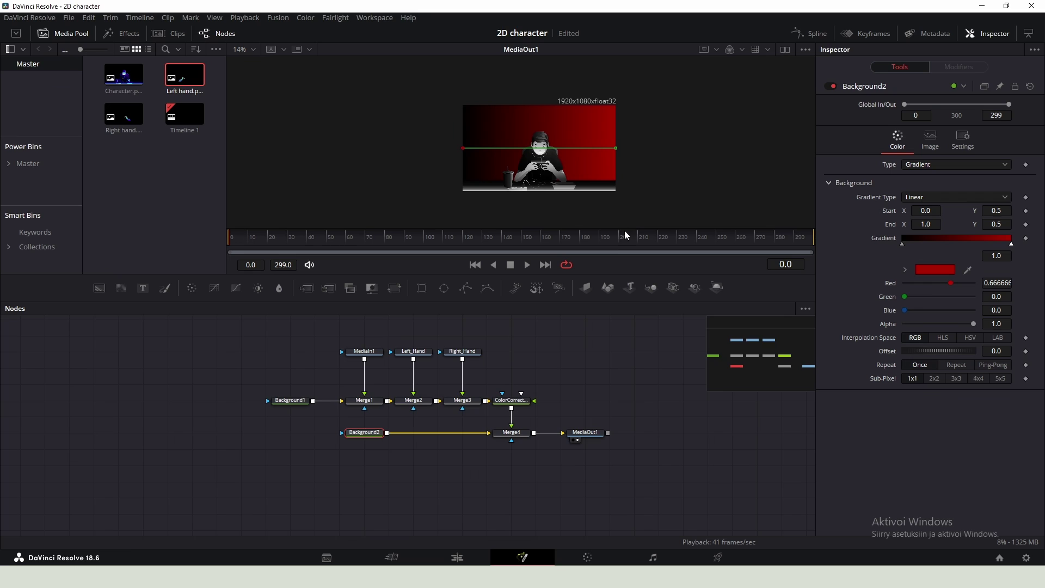
Make Background2's gradient vertical, with its start at about 0.505, 1.266 and its end at about 0.512, -0.07
{"action": "left_click_drag", "start_coordinate": [616, 148], "coordinate": [559, 218]}
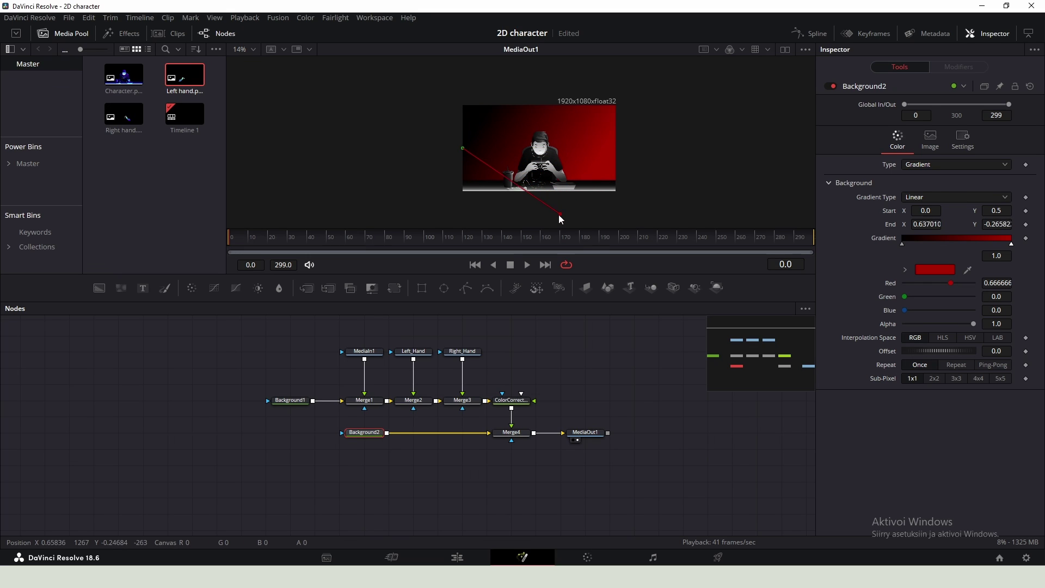
{"action": "left_click_drag", "start_coordinate": [463, 150], "coordinate": [541, 89]}
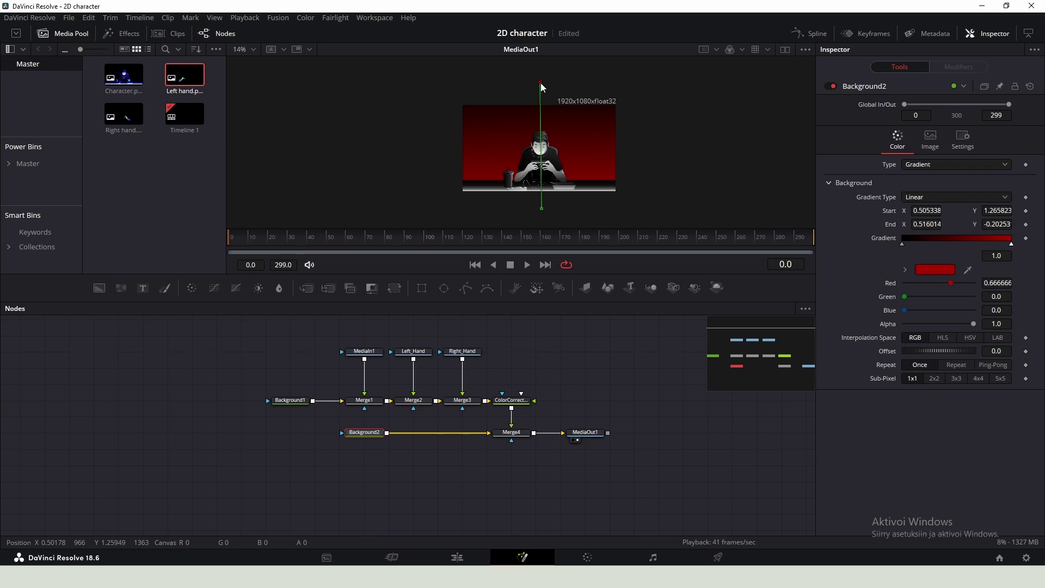
{"action": "mouse_move", "coordinate": [541, 208]}
{"action": "left_mouse_down"}
{"action": "mouse_move", "coordinate": [542, 218]}
{"action": "mouse_move", "coordinate": [544, 191]}
{"action": "mouse_move", "coordinate": [542, 201]}
{"action": "left_mouse_up"}
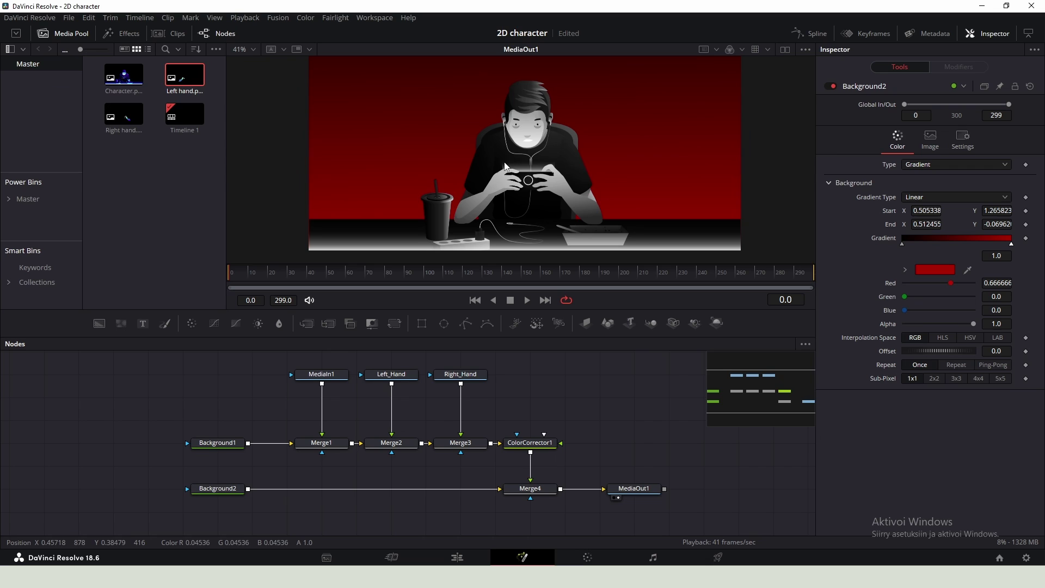
Add a Grid Warp node between Left_Hand and Merge2
{"action": "left_click", "coordinate": [454, 416]}
{"action": "key", "text": "shift+space"}
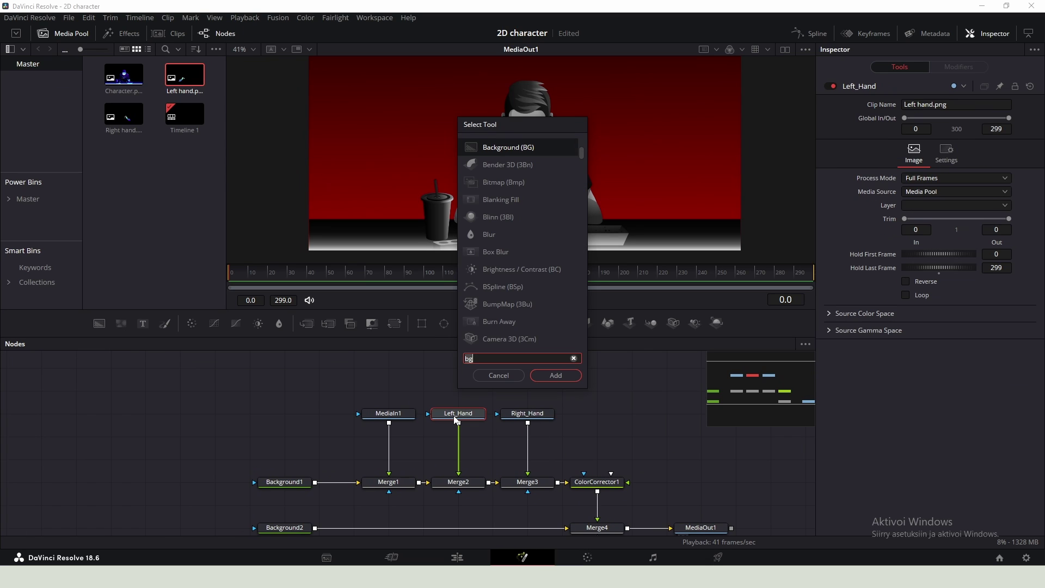
{"action": "key", "text": "BackSpace"}
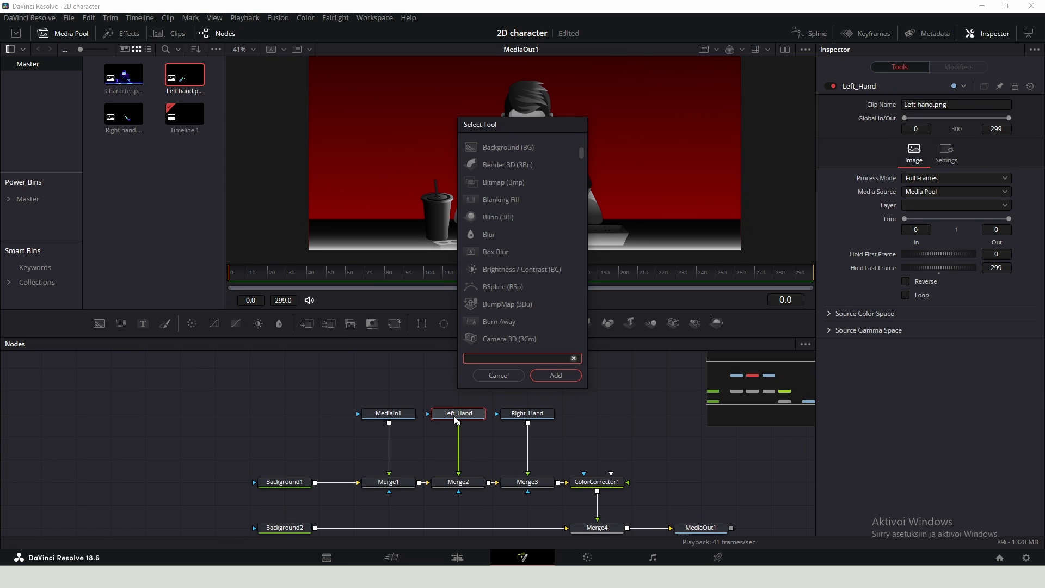
{"action": "type", "text": "grid"}
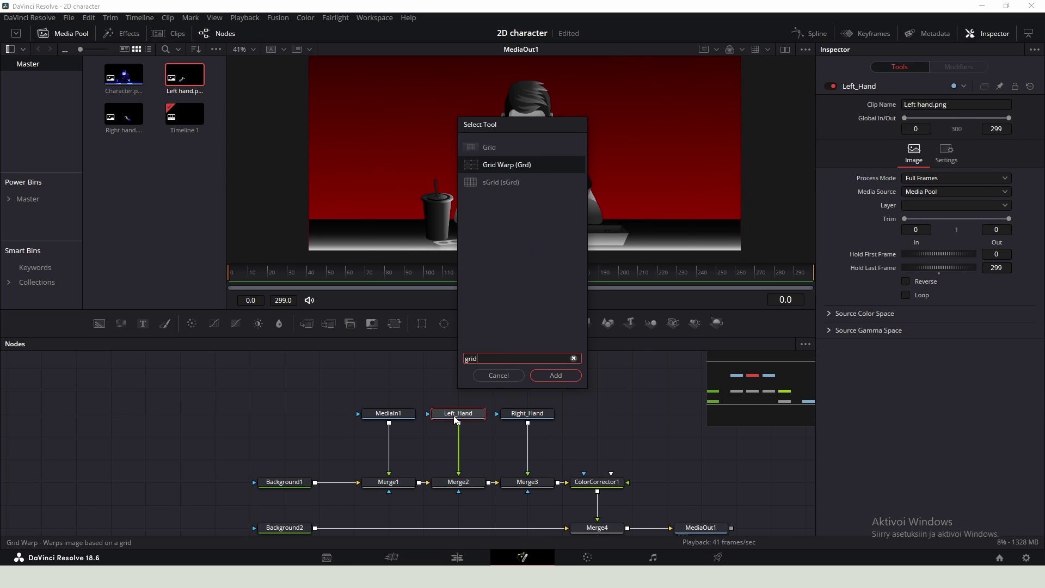
{"action": "key", "text": "Return"}
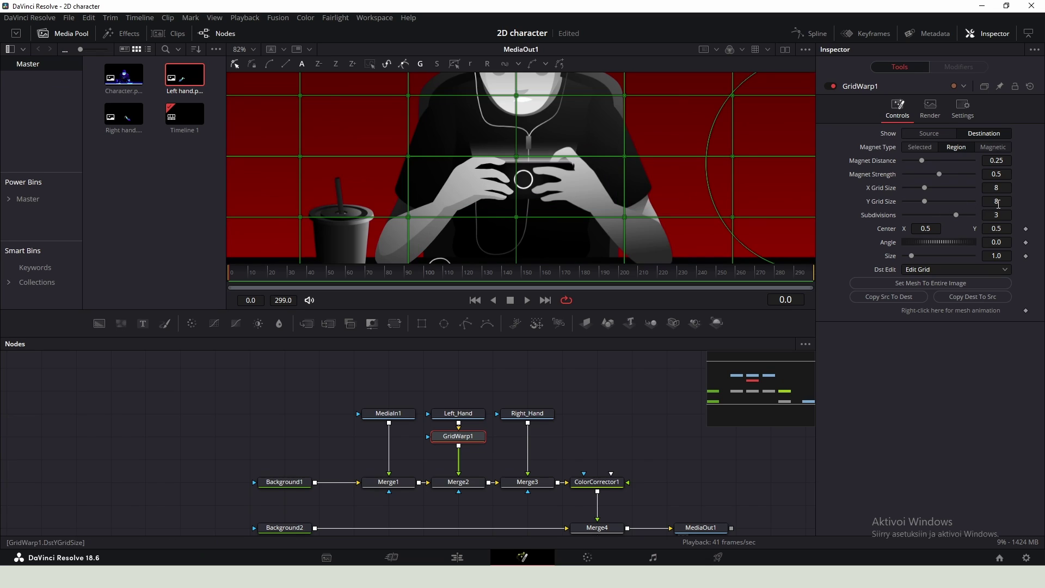
Set GridWarp1's X and Y grid sizes to 11 and its magnet distance to 0.055
{"action": "double_click", "coordinate": [997, 202]}
{"action": "type", "text": "10"}
{"action": "key", "text": "Return"}
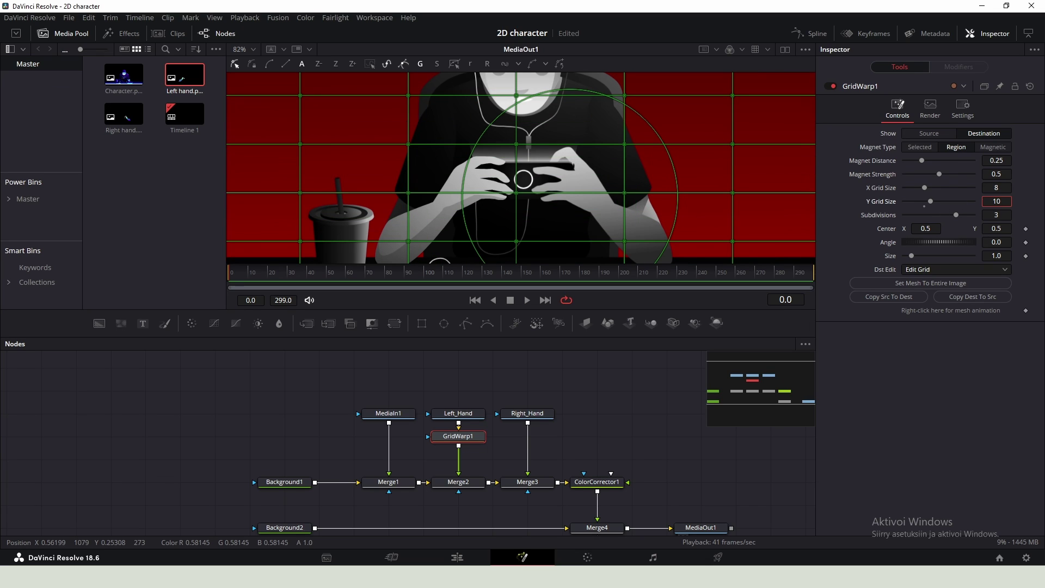
{"action": "left_click_drag", "start_coordinate": [997, 201], "coordinate": [1010, 188]}
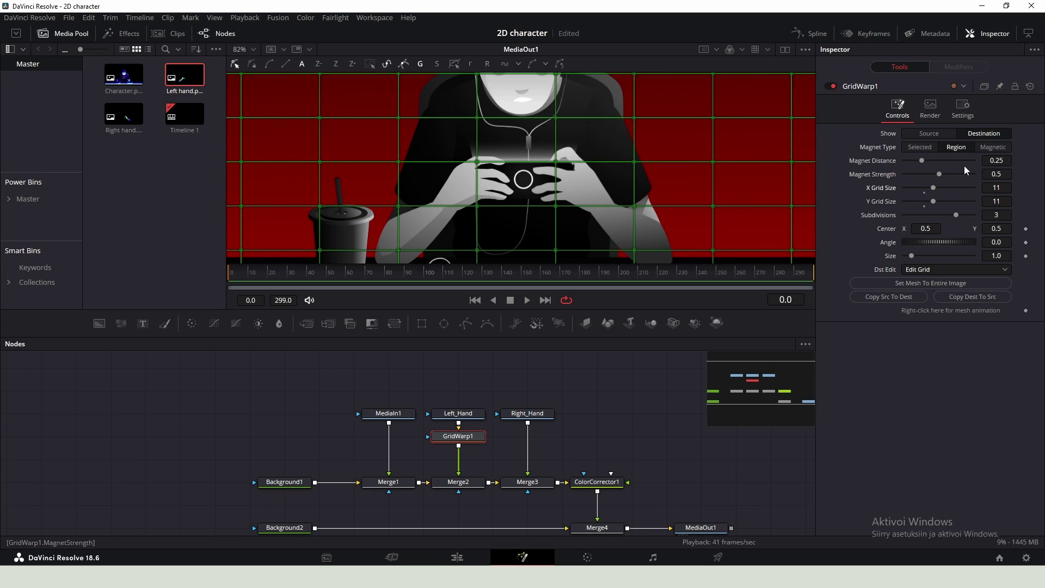
{"action": "left_click_drag", "start_coordinate": [922, 160], "coordinate": [908, 161]}
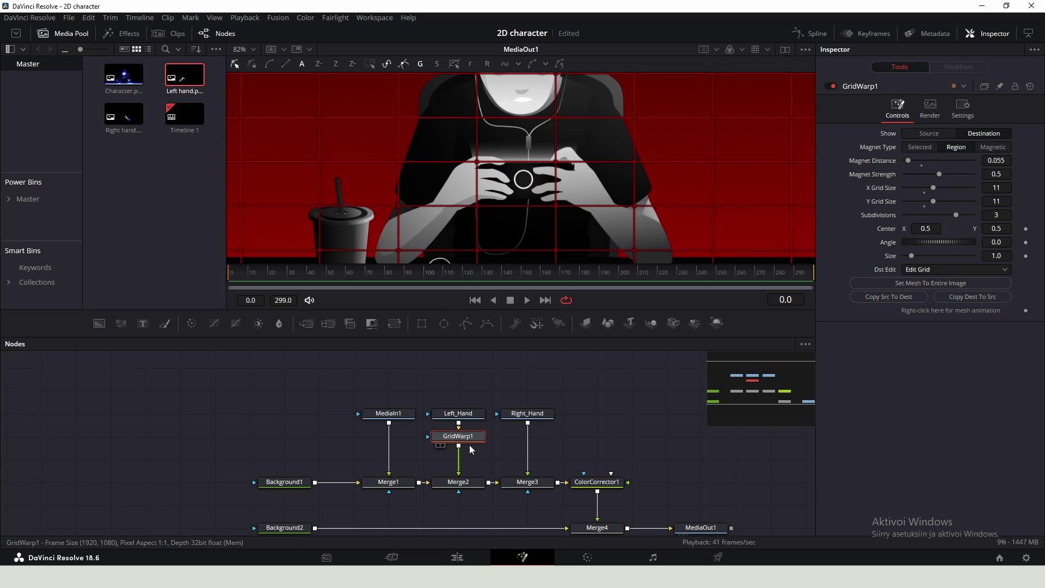
Paste a copy of GridWarp1 after Right_Hand and keyframe the mesh animation of both grid warps at frame 0
{"action": "left_click", "coordinate": [520, 414]}
{"action": "key", "text": "ctrl+v"}
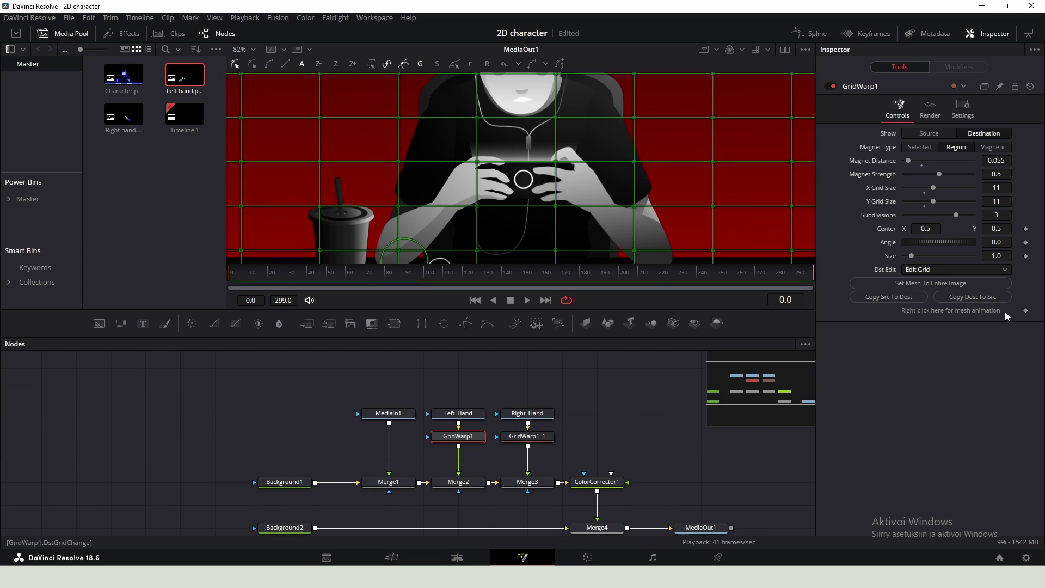
{"action": "left_click", "coordinate": [1026, 311]}
{"action": "left_click", "coordinate": [526, 436]}
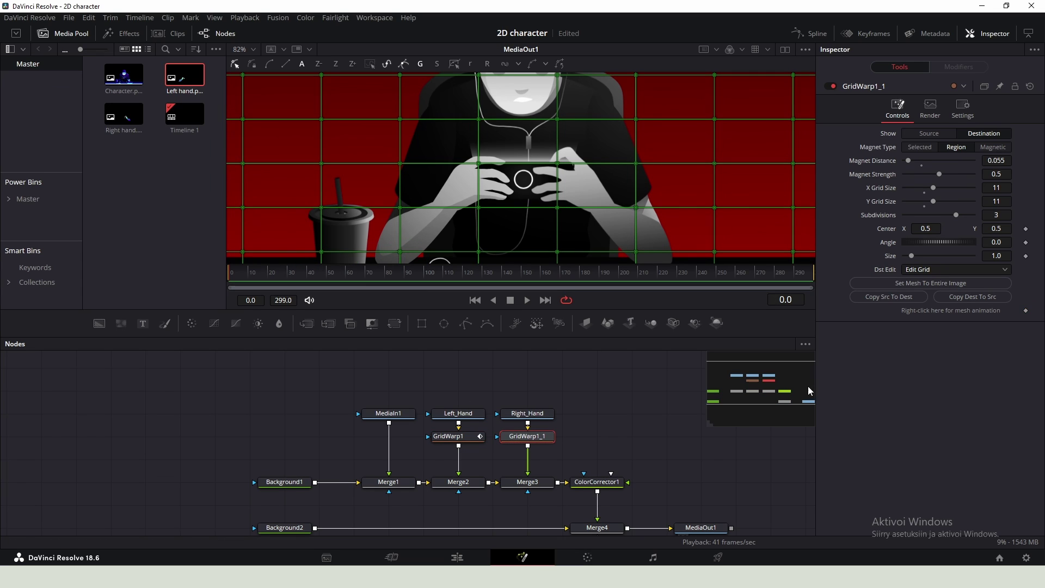
{"action": "left_click", "coordinate": [1026, 311]}
At frame 120, shift GridWarp1's two mesh points over the left hand inward toward the phone
{"action": "left_click", "coordinate": [452, 436]}
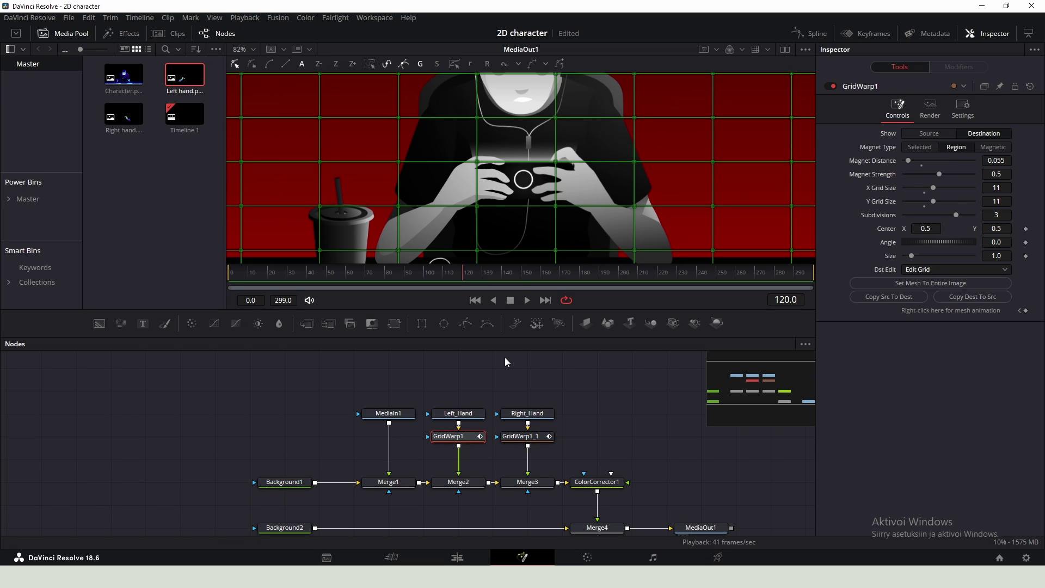
{"action": "scroll", "coordinate": [570, 175], "scroll_direction": "up", "scroll_amount": 2}
{"action": "left_click_drag", "start_coordinate": [570, 175], "coordinate": [576, 165]}
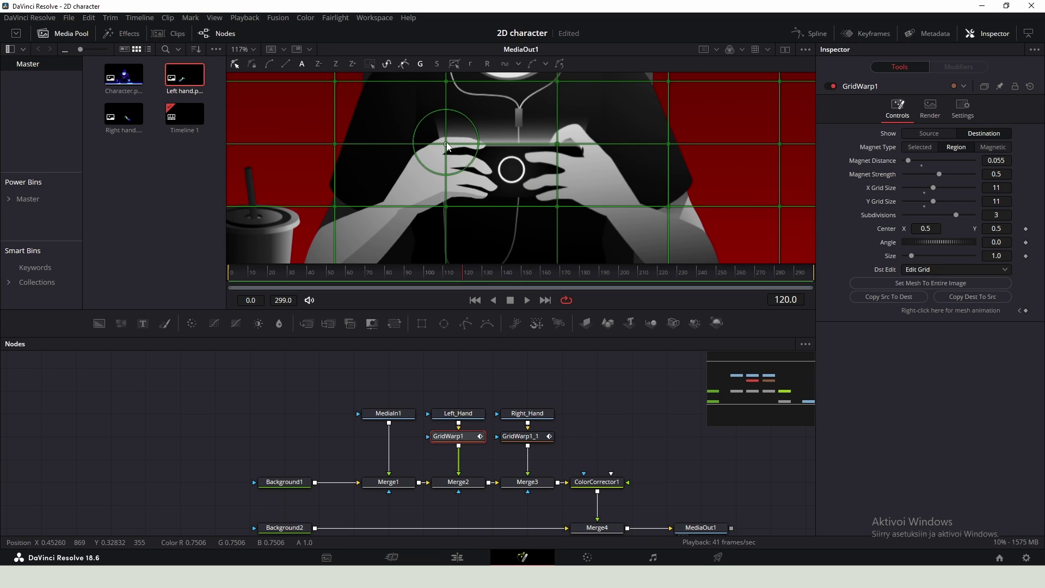
{"action": "left_click_drag", "start_coordinate": [446, 143], "coordinate": [471, 143]}
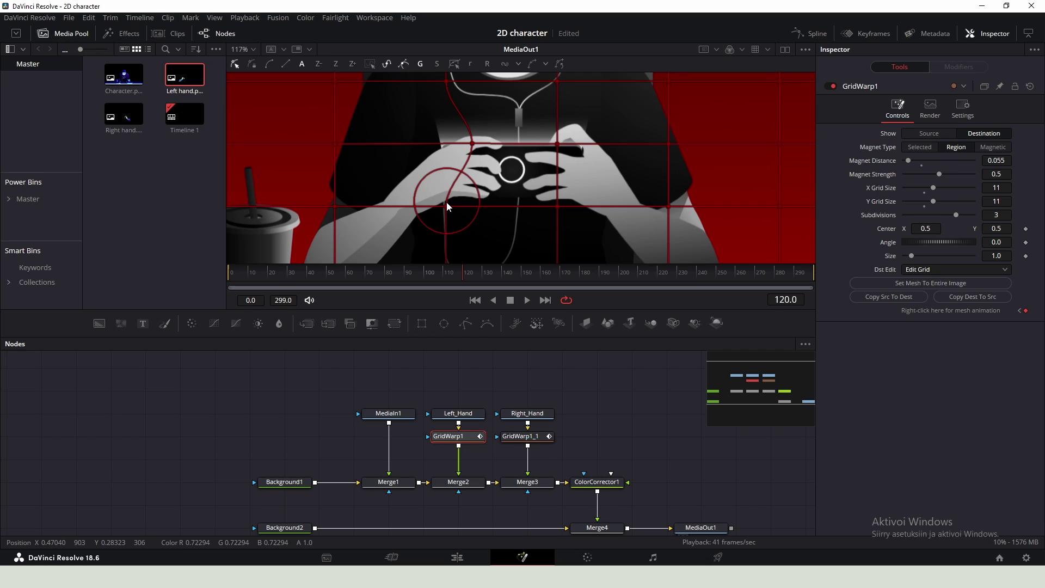
{"action": "left_click_drag", "start_coordinate": [447, 207], "coordinate": [473, 206]}
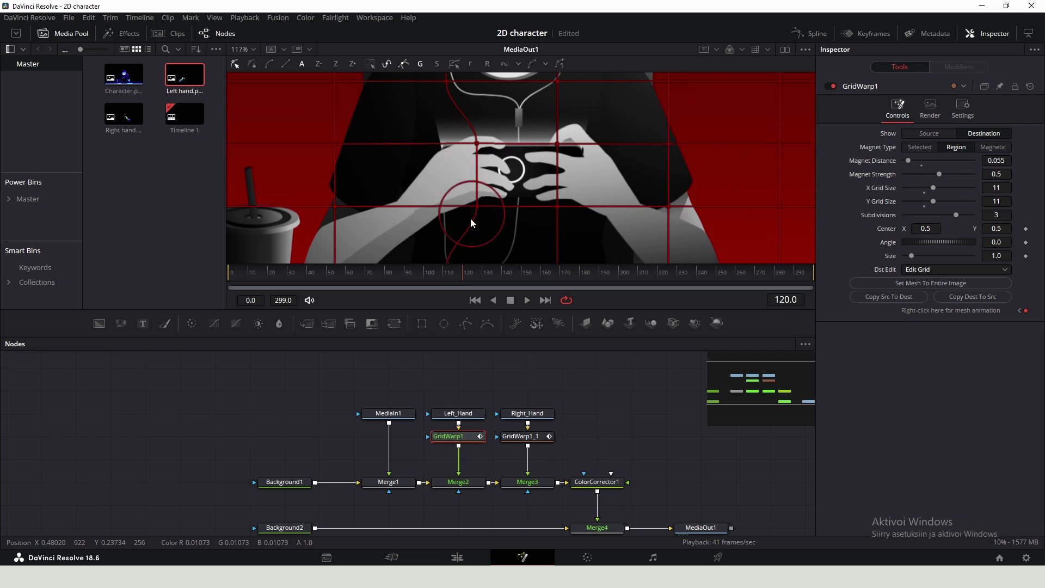
{"action": "mouse_move", "coordinate": [463, 272]}
{"action": "left_mouse_down"}
{"action": "mouse_move", "coordinate": [239, 286]}
{"action": "mouse_move", "coordinate": [466, 272]}
{"action": "left_mouse_up"}
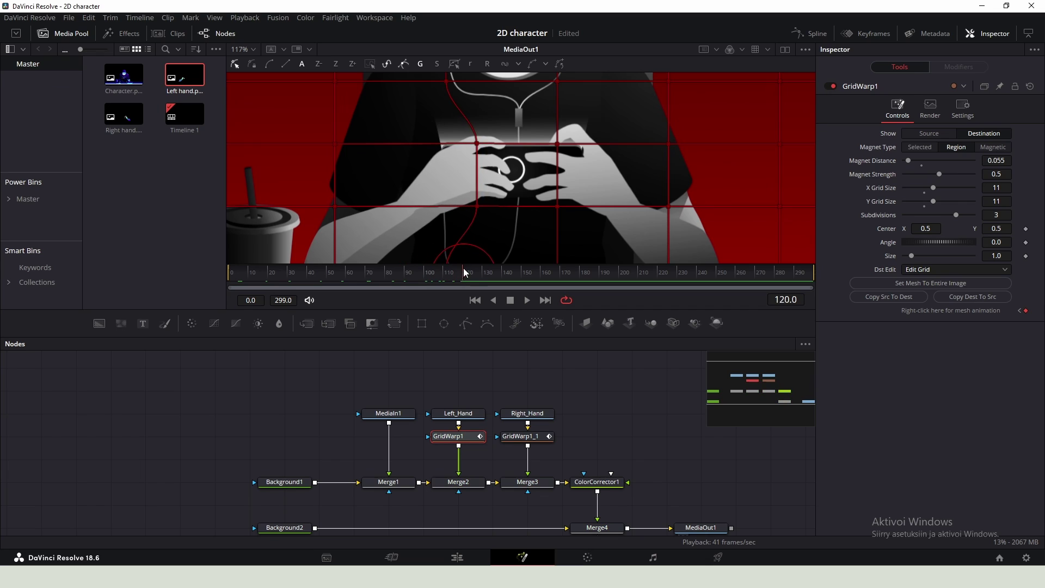
At frame 120, pull GridWarp1_1's mesh points over the right hand inward and ease GridWarp1's points slightly outward
{"action": "left_click", "coordinate": [539, 436]}
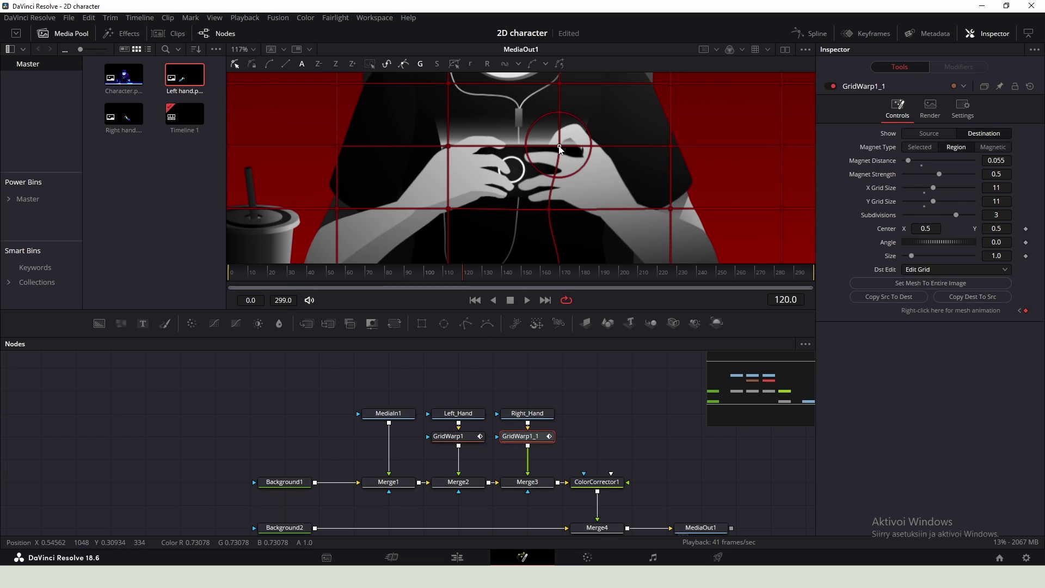
{"action": "left_click_drag", "start_coordinate": [558, 213], "coordinate": [543, 213]}
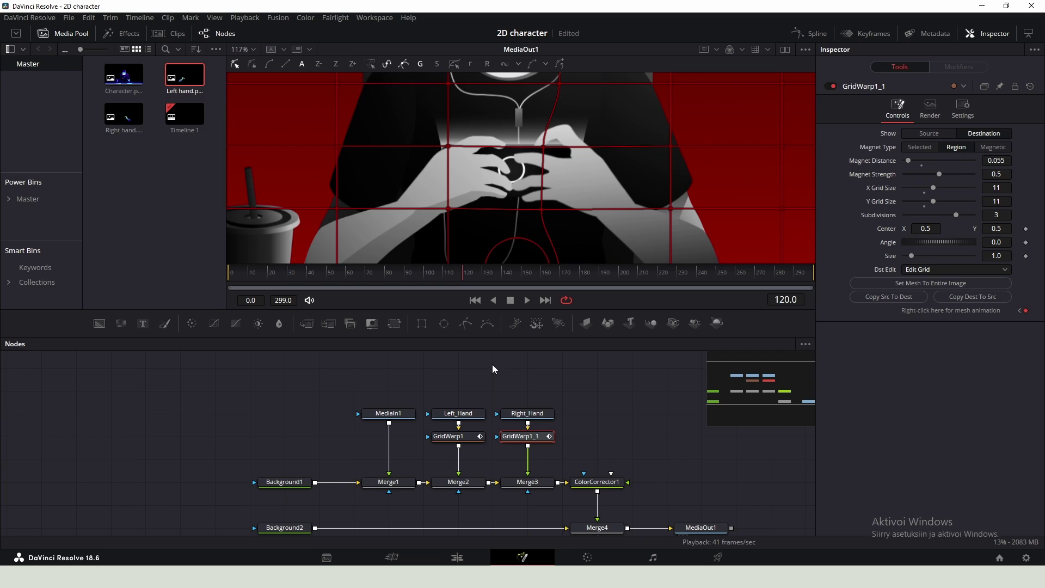
{"action": "left_click", "coordinate": [469, 438]}
{"action": "left_click_drag", "start_coordinate": [477, 207], "coordinate": [472, 206]}
{"action": "left_click_drag", "start_coordinate": [476, 143], "coordinate": [472, 144]}
{"action": "left_click_drag", "start_coordinate": [472, 206], "coordinate": [470, 206]}
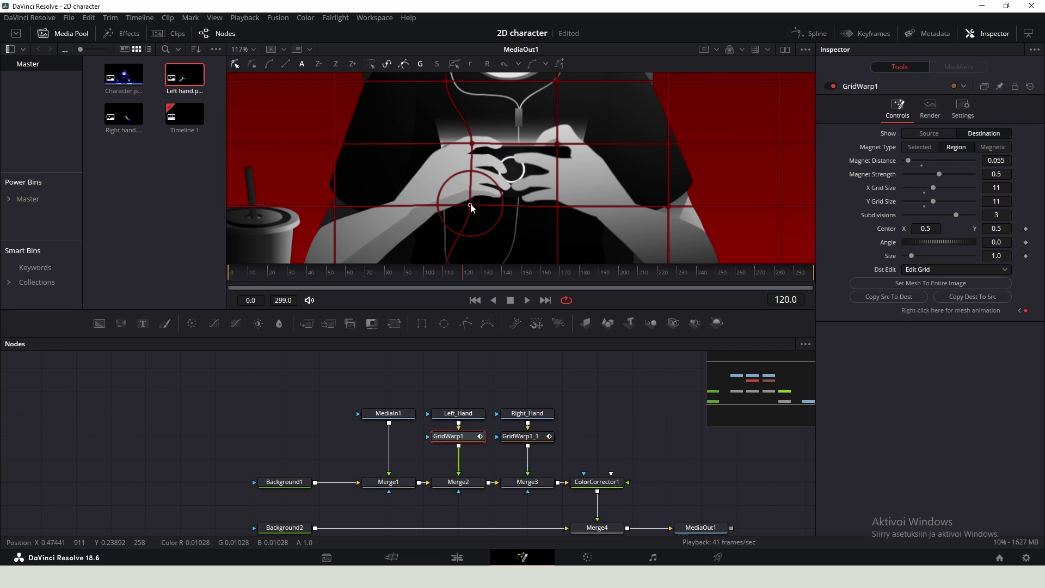
{"action": "left_click_drag", "start_coordinate": [472, 144], "coordinate": [469, 144]}
{"action": "key", "text": "space"}
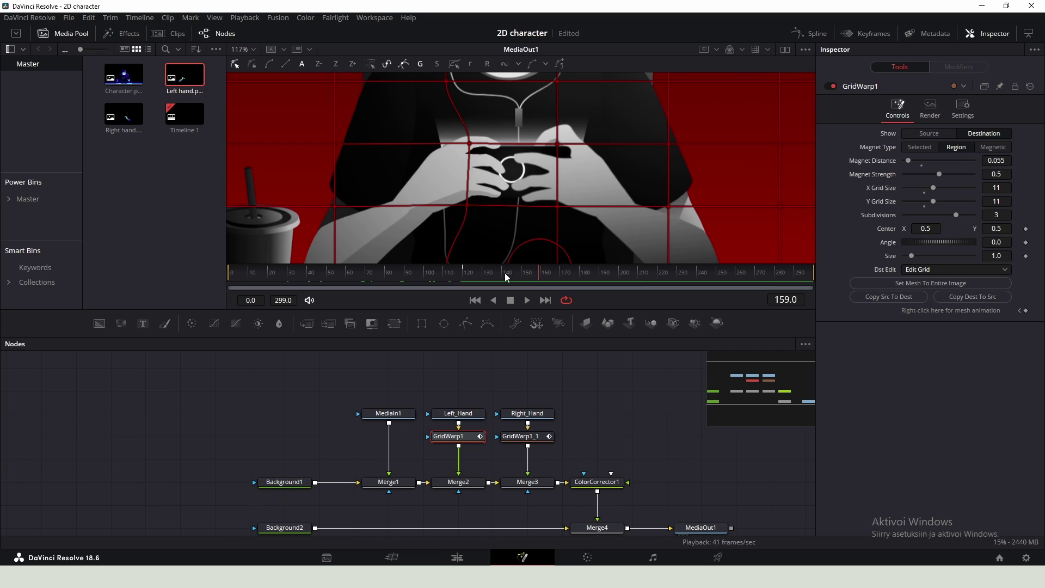
At frame 250, move the mesh points of GridWarp1 and GridWarp1_1 back outward to spread the hands apart
{"action": "left_click", "coordinate": [717, 275]}
{"action": "left_click_drag", "start_coordinate": [471, 148], "coordinate": [445, 143]}
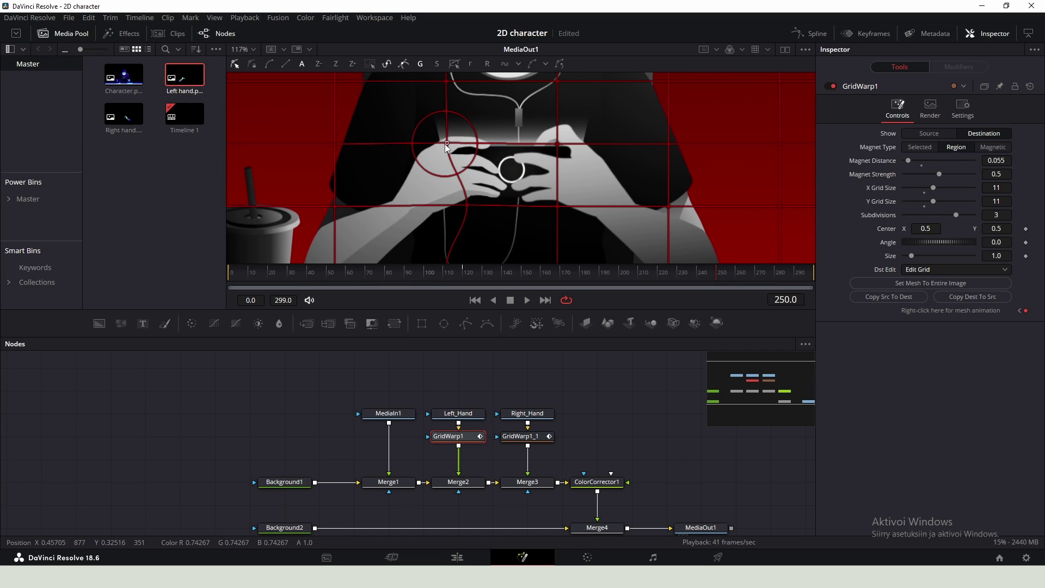
{"action": "left_click_drag", "start_coordinate": [467, 205], "coordinate": [443, 207]}
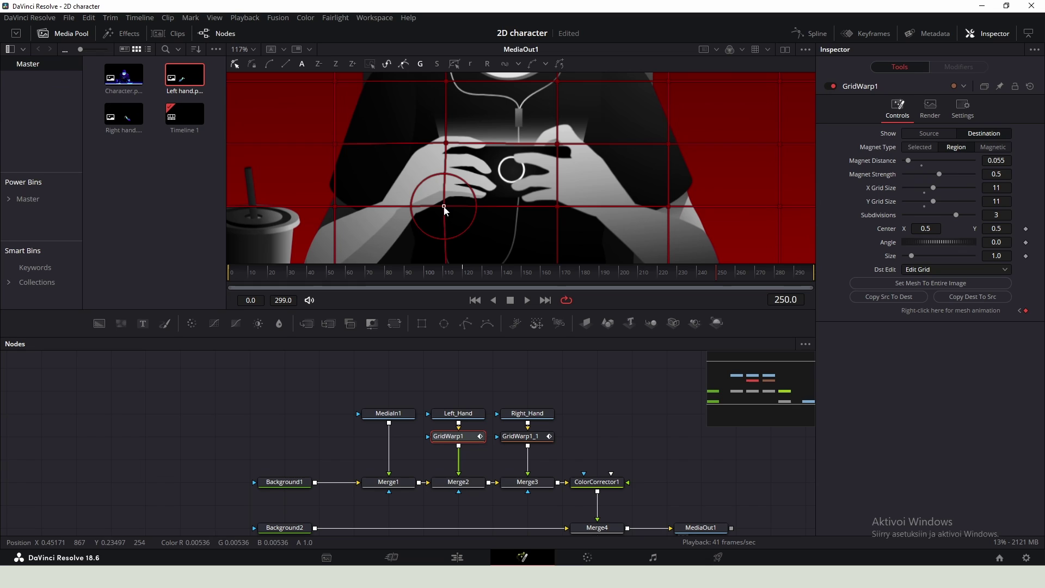
{"action": "left_click", "coordinate": [521, 436]}
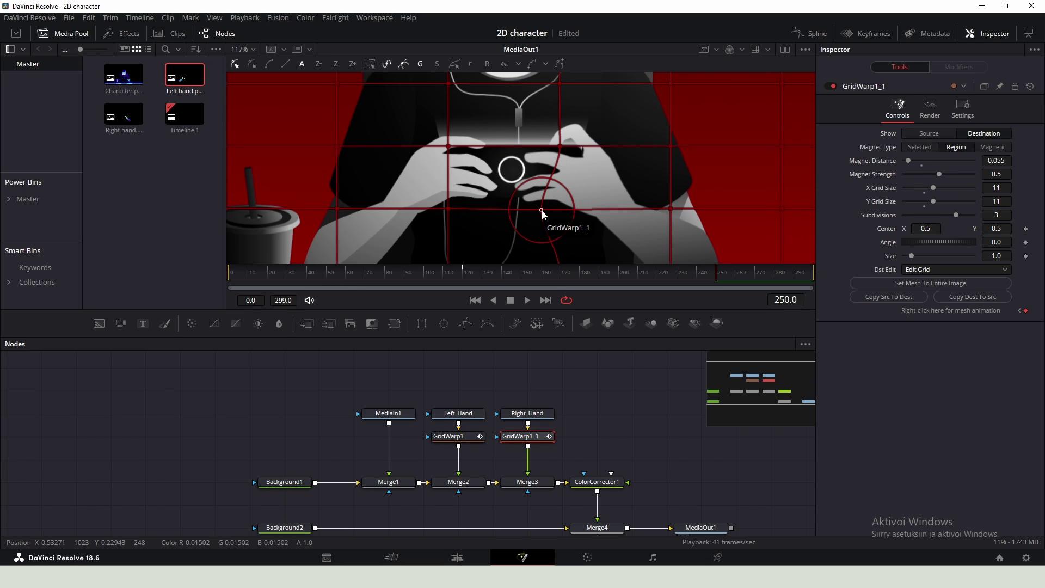
{"action": "left_click_drag", "start_coordinate": [542, 211], "coordinate": [560, 208]}
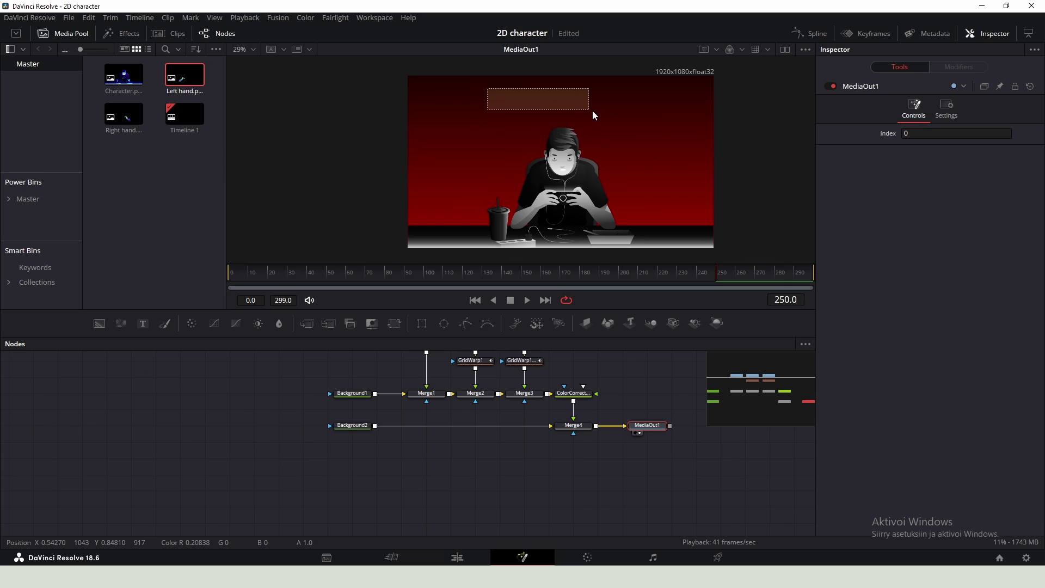
Add a third Background node and merge it over Background2, ahead of Merge4
{"action": "left_click_drag", "start_coordinate": [592, 110], "coordinate": [626, 114]}
{"action": "scroll", "coordinate": [429, 438], "scroll_direction": "up", "scroll_amount": 2}
{"action": "key", "text": "shift+space"}
{"action": "type", "text": "bg"}
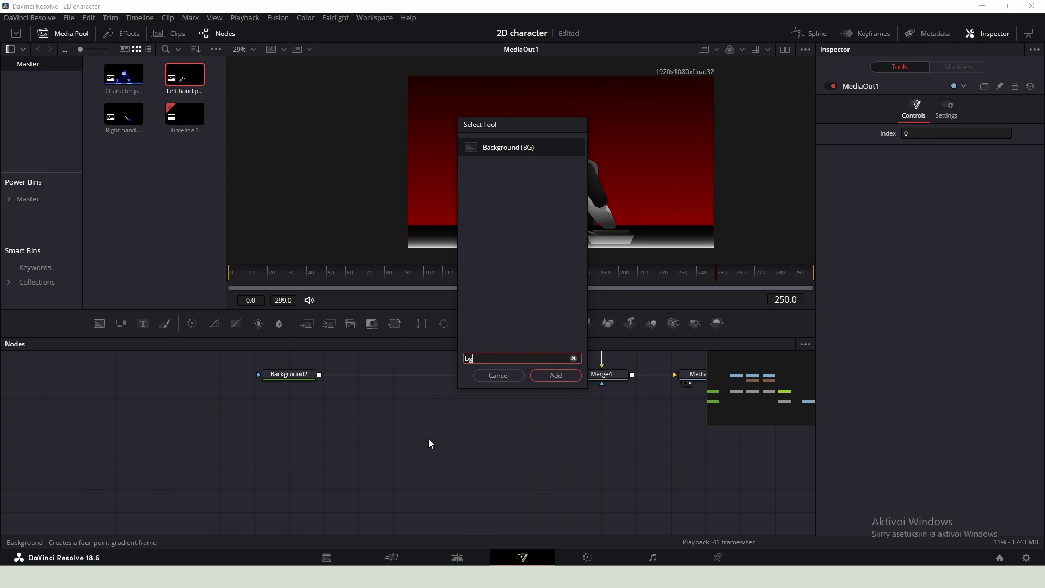
{"action": "key", "text": "Return"}
{"action": "left_click_drag", "start_coordinate": [458, 444], "coordinate": [319, 375]}
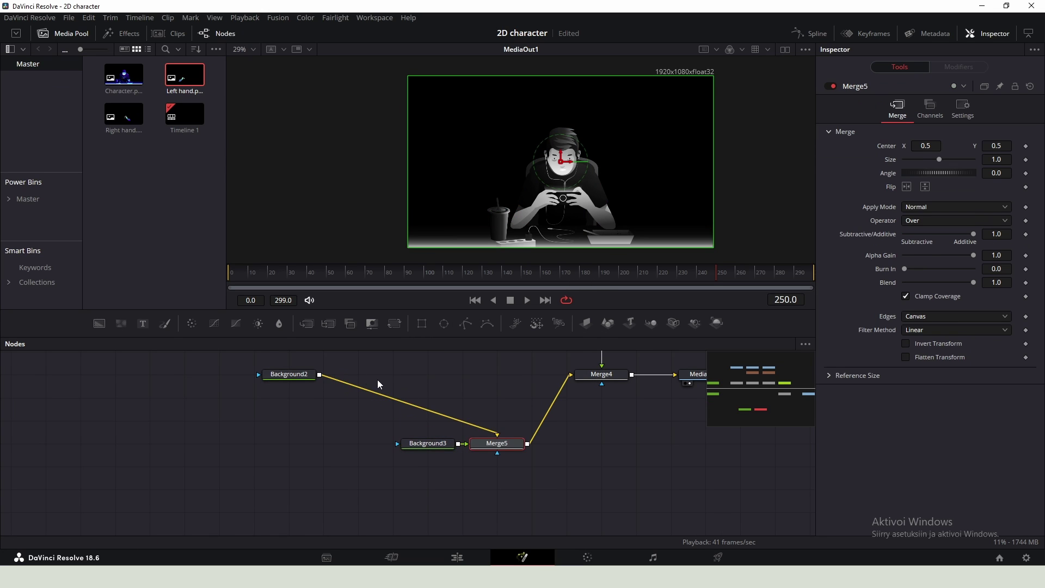
{"action": "scroll", "coordinate": [469, 512], "scroll_direction": "down", "scroll_amount": 2}
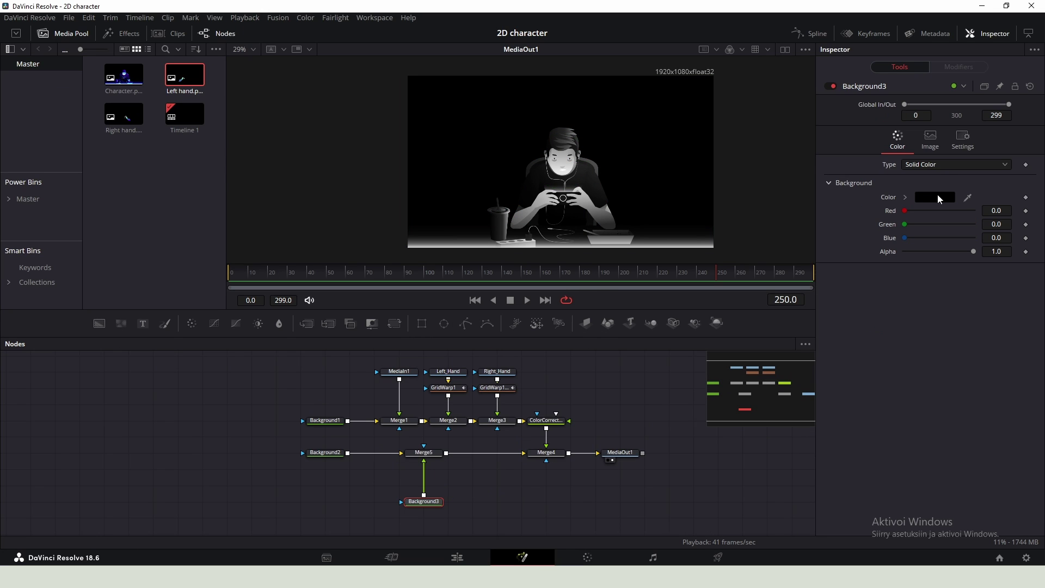
Set Background3's solid color to white
{"action": "left_click", "coordinate": [936, 197]}
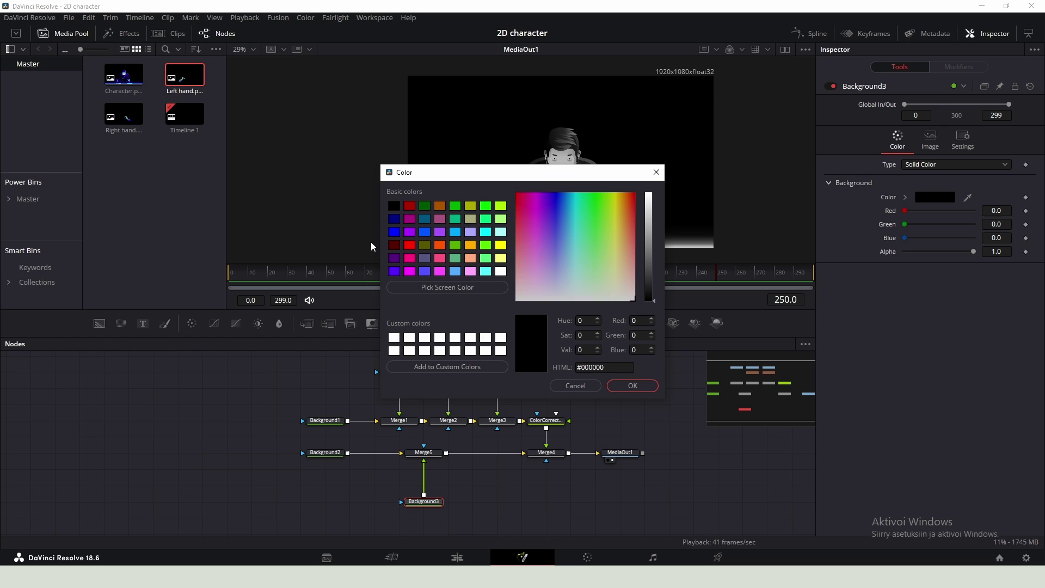
{"action": "left_click", "coordinate": [409, 338]}
{"action": "left_click", "coordinate": [632, 385]}
Mask Background3 with a Rectangle node and turn off the mask's Solid option
{"action": "scroll", "coordinate": [435, 490], "scroll_direction": "up", "scroll_amount": 2}
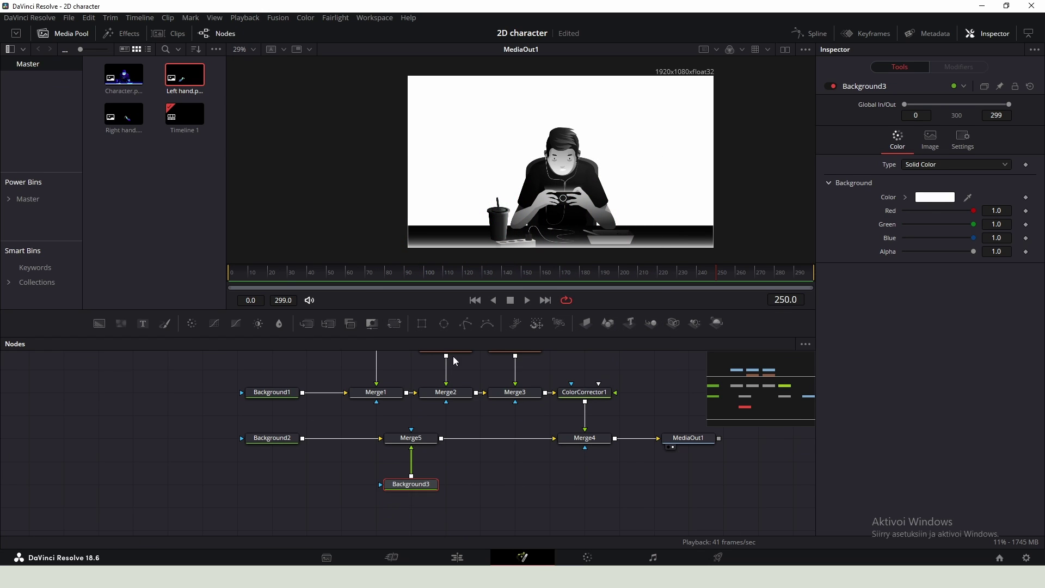
{"action": "left_click", "coordinate": [422, 323]}
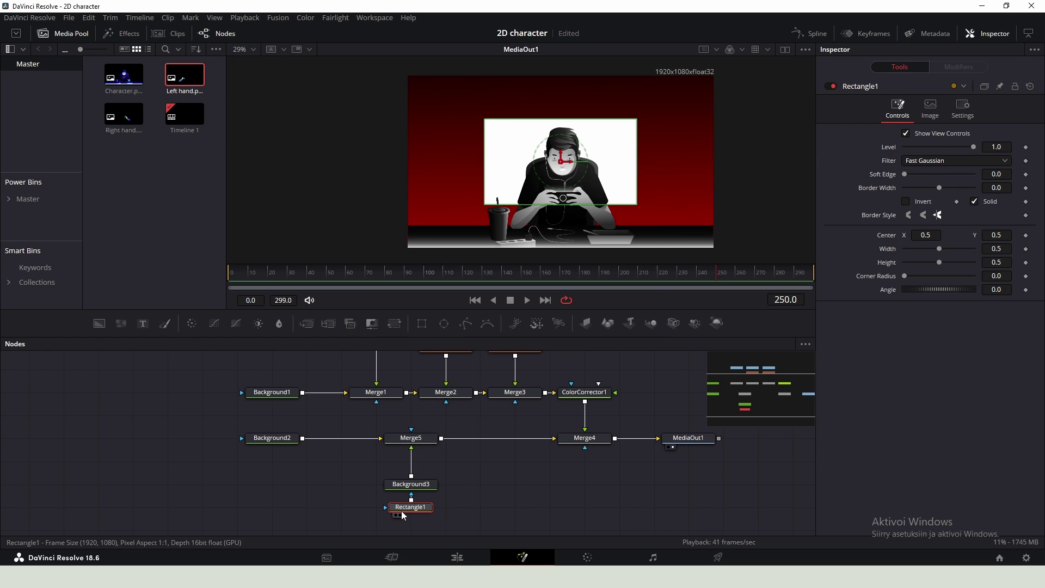
{"action": "left_click_drag", "start_coordinate": [418, 477], "coordinate": [418, 454]}
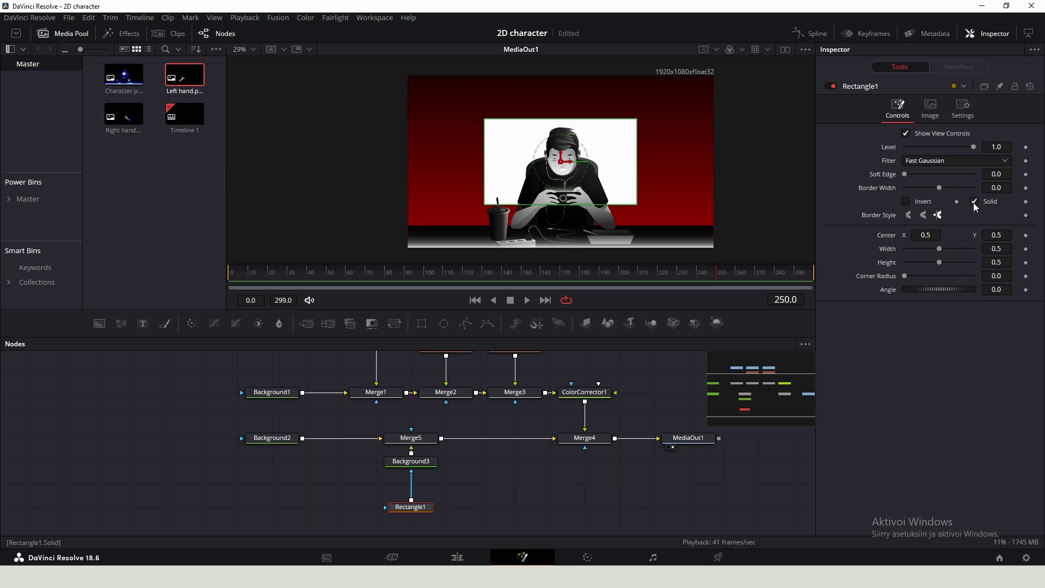
{"action": "left_click", "coordinate": [973, 201]}
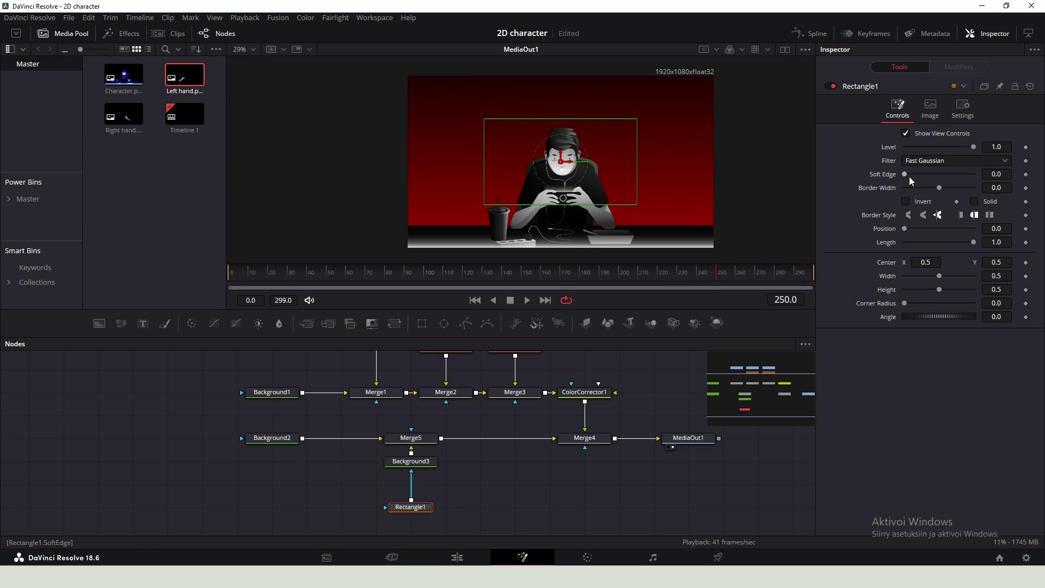
Shape Rectangle1 into a pill outline above the head: width about 0.25, height about 0.08, corner radius 1.0, border width 0.0034
{"action": "left_click_drag", "start_coordinate": [939, 187], "coordinate": [940, 188]}
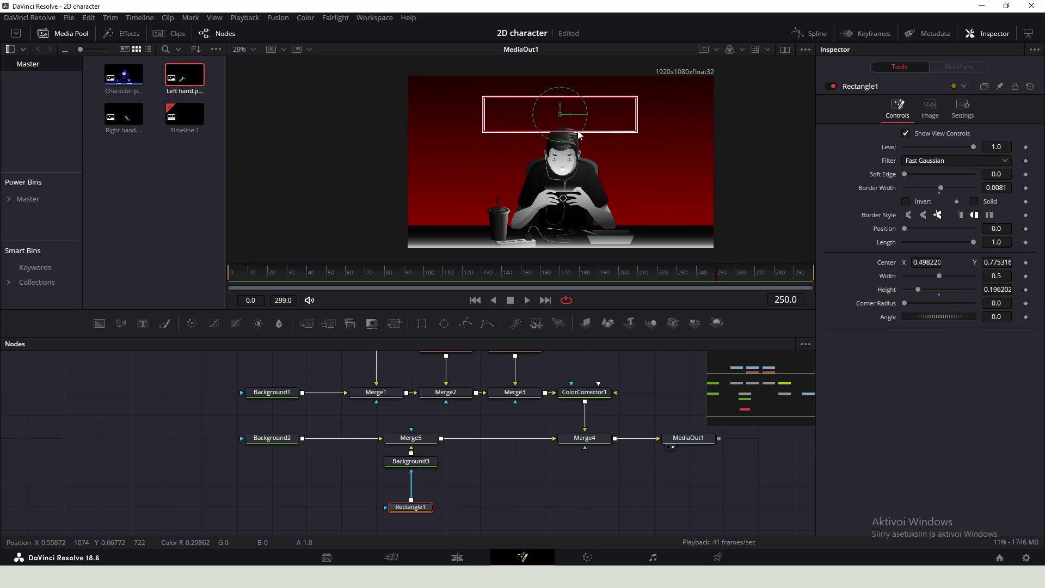
{"action": "left_click_drag", "start_coordinate": [580, 133], "coordinate": [561, 108]}
{"action": "scroll", "coordinate": [599, 142], "scroll_direction": "up", "scroll_amount": 2}
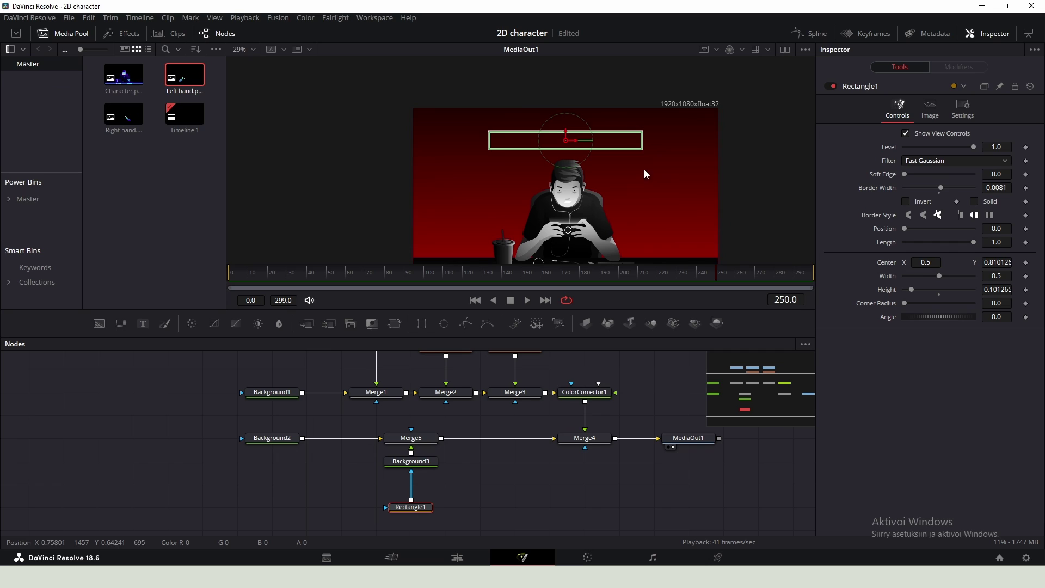
{"action": "left_click_drag", "start_coordinate": [642, 141], "coordinate": [604, 129]}
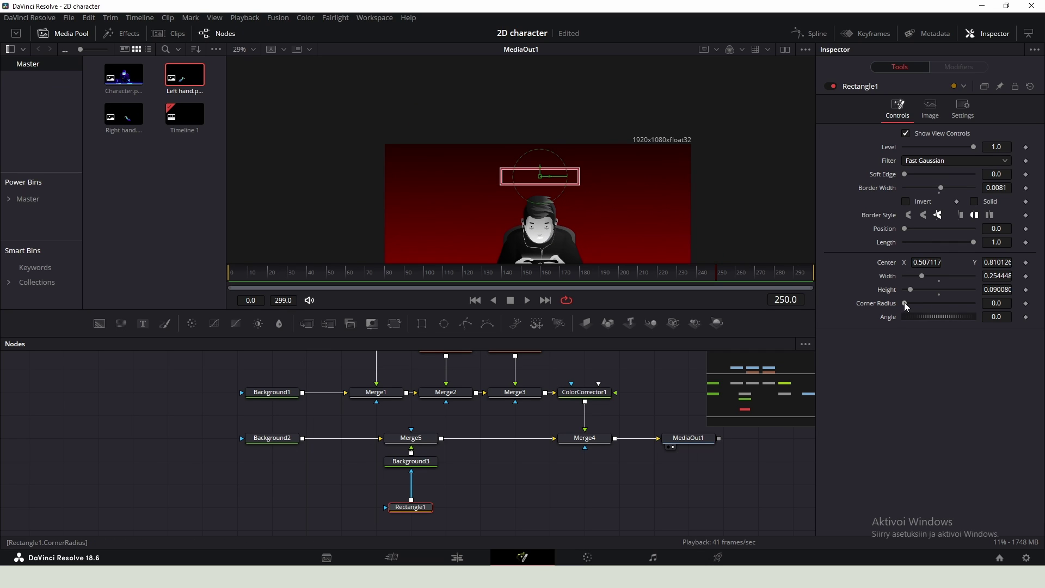
{"action": "scroll", "coordinate": [555, 174], "scroll_direction": "up", "scroll_amount": 4}
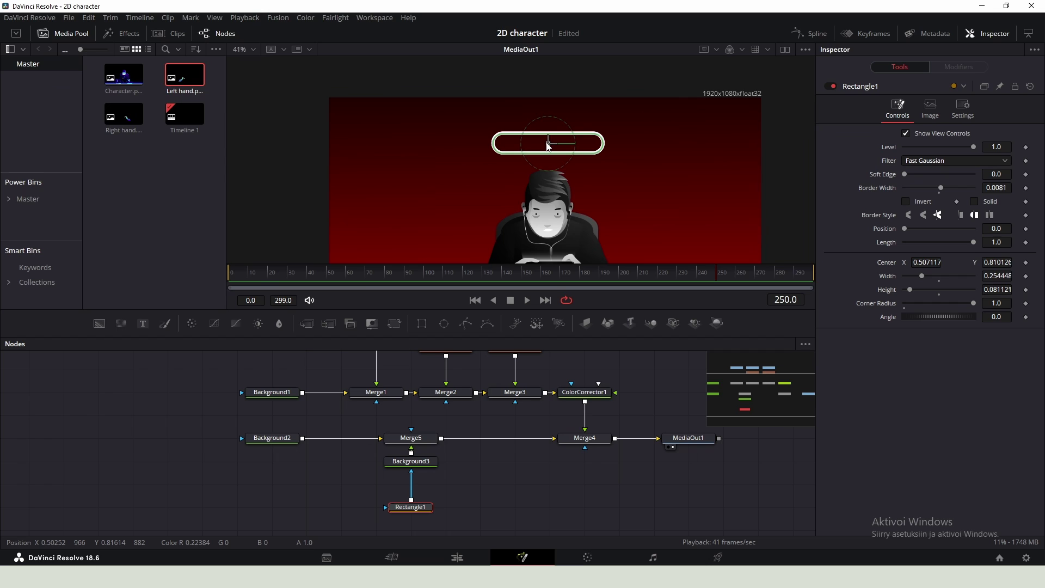
{"action": "scroll", "coordinate": [548, 147], "scroll_direction": "down", "scroll_amount": 2}
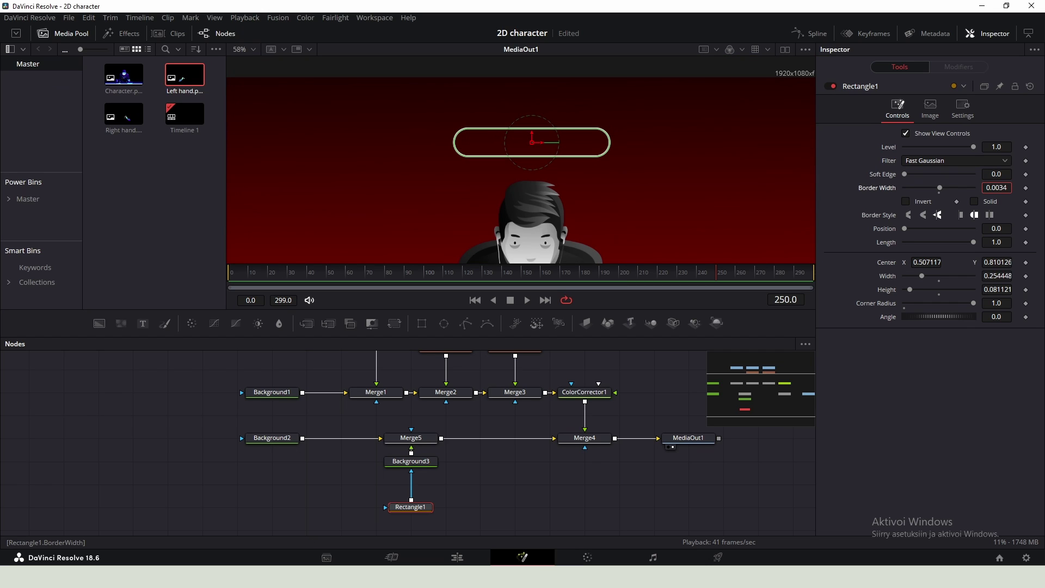
Detach Merge5, Background3 and Rectangle1 from the Background2 chain, and add a new Background node with alpha 0
{"action": "left_click_drag", "start_coordinate": [496, 375], "coordinate": [442, 477]}
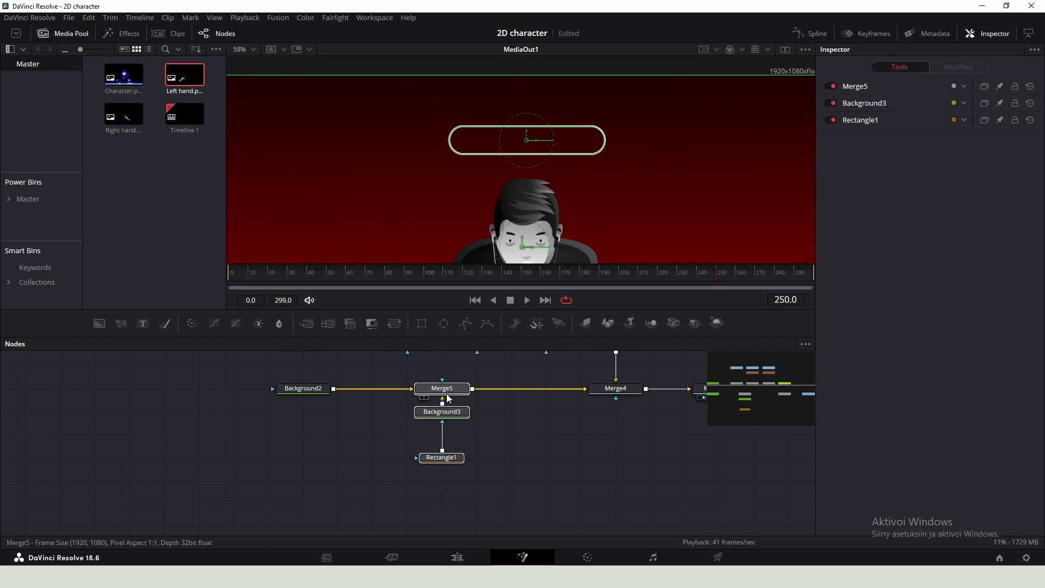
{"action": "left_click_drag", "start_coordinate": [437, 401], "coordinate": [638, 444], "text": "shift"}
{"action": "left_click", "coordinate": [425, 441]}
{"action": "key", "text": "shift+space"}
{"action": "type", "text": "bg"}
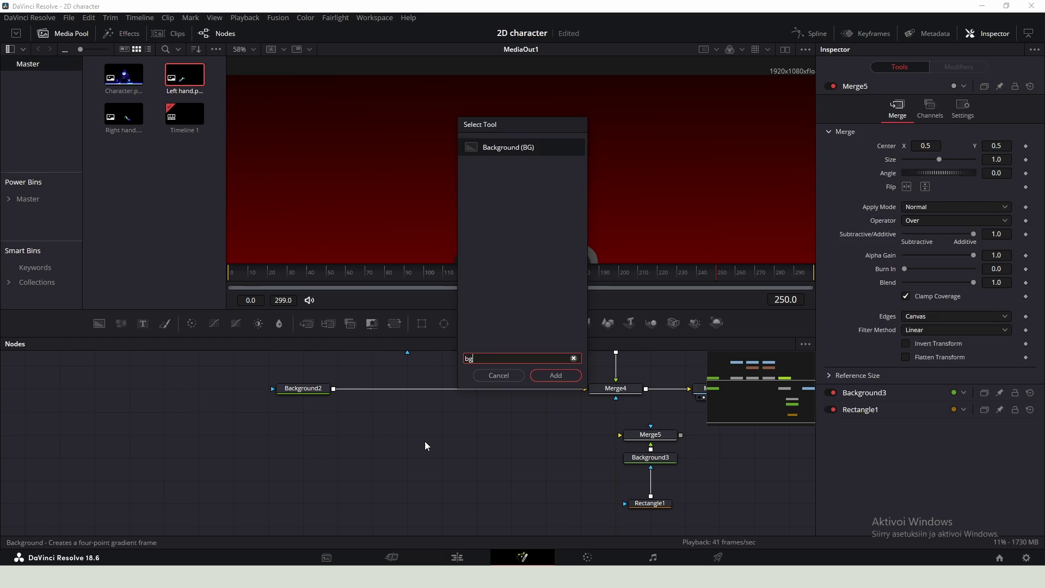
{"action": "key", "text": "Return"}
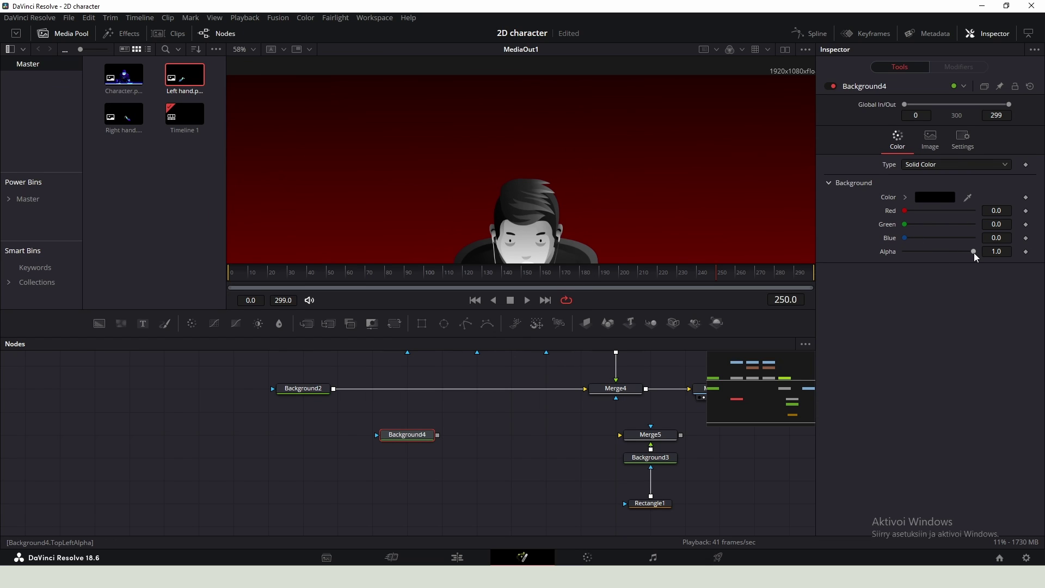
{"action": "left_click_drag", "start_coordinate": [973, 252], "coordinate": [864, 255]}
Merge Background4 over Background2 ahead of Merge4, and place Background4 well below the new merge
{"action": "left_click_drag", "start_coordinate": [438, 435], "coordinate": [334, 389]}
{"action": "left_click_drag", "start_coordinate": [477, 435], "coordinate": [444, 387]}
{"action": "left_click_drag", "start_coordinate": [410, 435], "coordinate": [443, 525]}
{"action": "left_click_drag", "start_coordinate": [454, 412], "coordinate": [462, 329]}
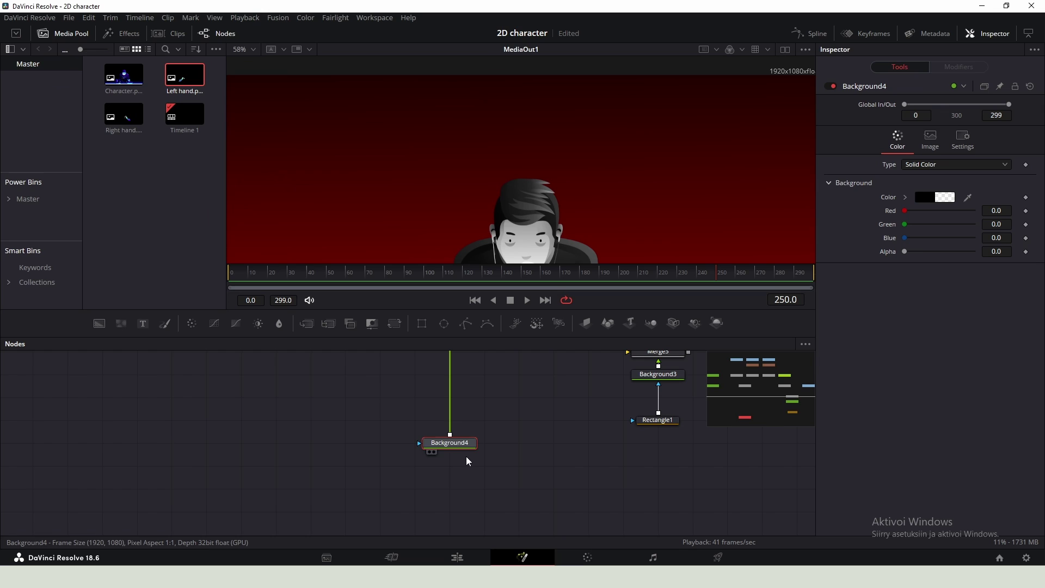
{"action": "scroll", "coordinate": [480, 444], "scroll_direction": "down", "scroll_amount": 2}
{"action": "left_click_drag", "start_coordinate": [463, 447], "coordinate": [474, 472]}
{"action": "scroll", "coordinate": [513, 413], "scroll_direction": "up", "scroll_amount": 1}
Insert Merge5 between Background4 and Merge6 with Background4 as its background input, and save the project
{"action": "left_click_drag", "start_coordinate": [583, 433], "coordinate": [404, 427]}
{"action": "scroll", "coordinate": [512, 444], "scroll_direction": "up", "scroll_amount": 4}
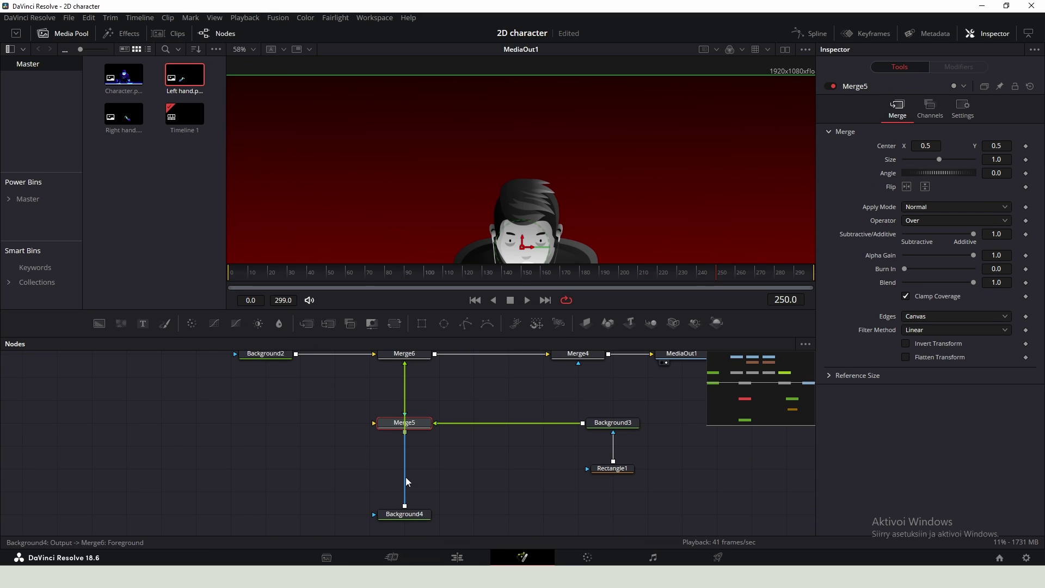
{"action": "left_click_drag", "start_coordinate": [404, 377], "coordinate": [385, 425]}
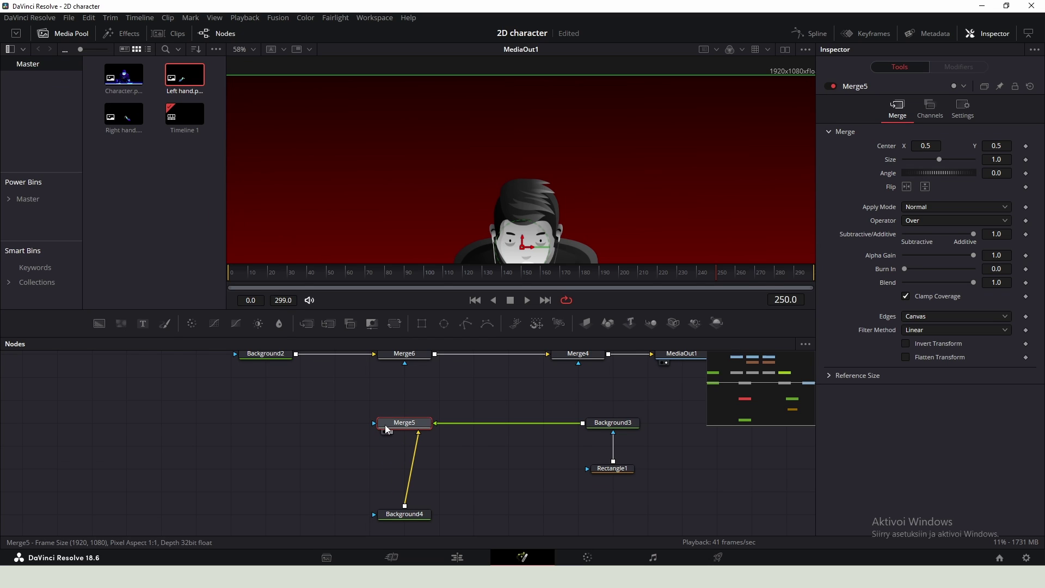
{"action": "left_click", "coordinate": [402, 387]}
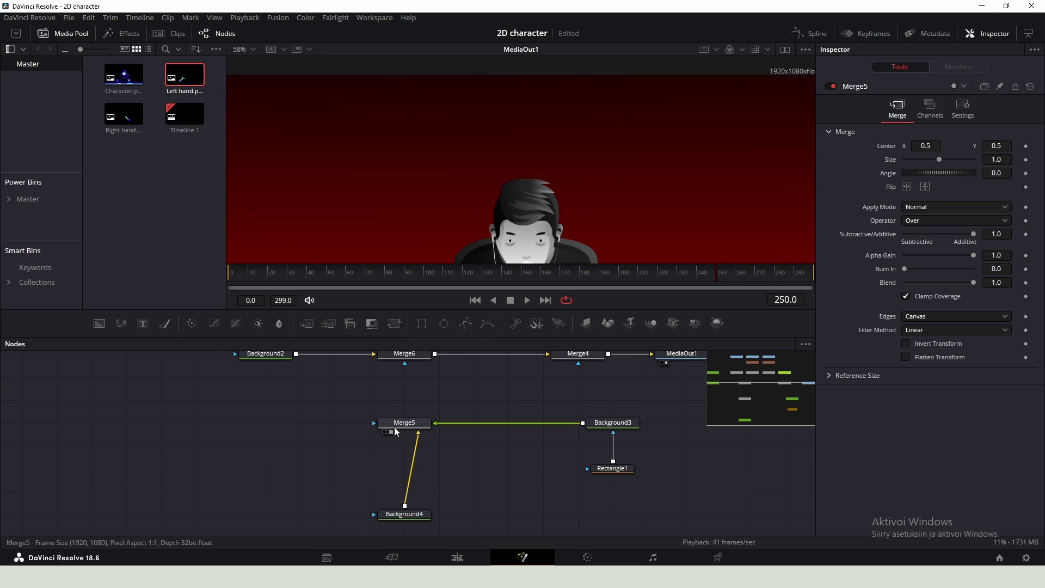
{"action": "left_click_drag", "start_coordinate": [392, 371], "coordinate": [420, 407]}
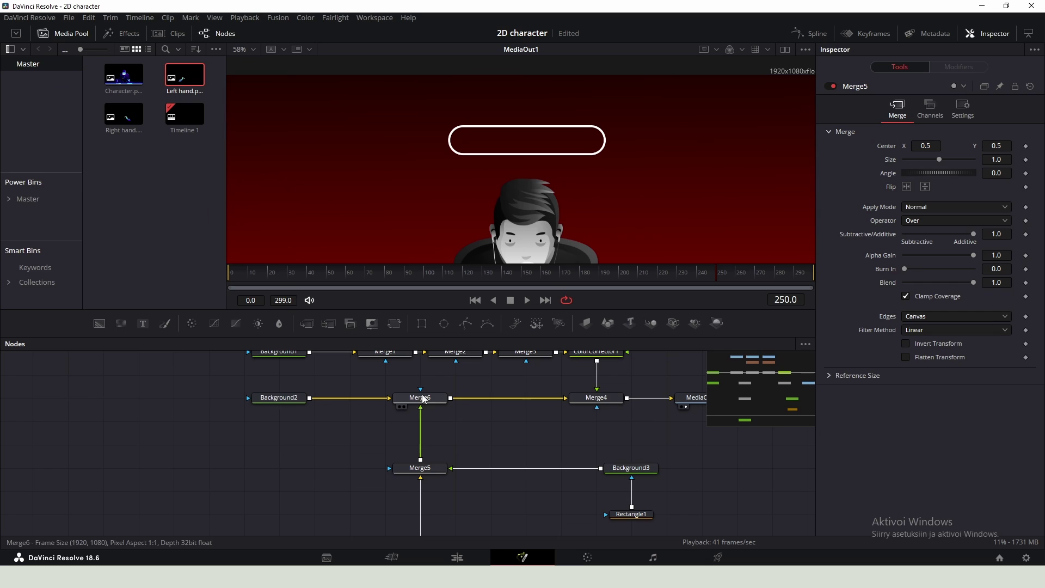
{"action": "left_click", "coordinate": [288, 403]}
{"action": "key", "text": "ctrl+s"}
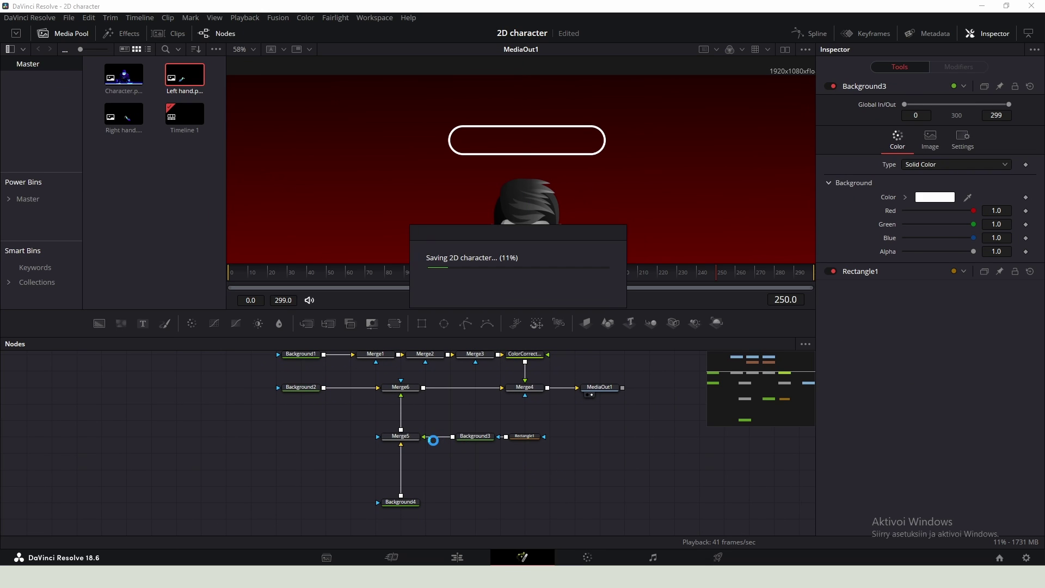
Duplicate Merge5, Background3 and Rectangle1, and wire the copied merge between Background4 and Merge5
{"action": "left_click_drag", "start_coordinate": [511, 441], "coordinate": [528, 473]}
{"action": "key", "text": "ctrl+c"}
{"action": "left_click", "coordinate": [426, 458]}
{"action": "key", "text": "ctrl+v"}
{"action": "left_click", "coordinate": [394, 434]}
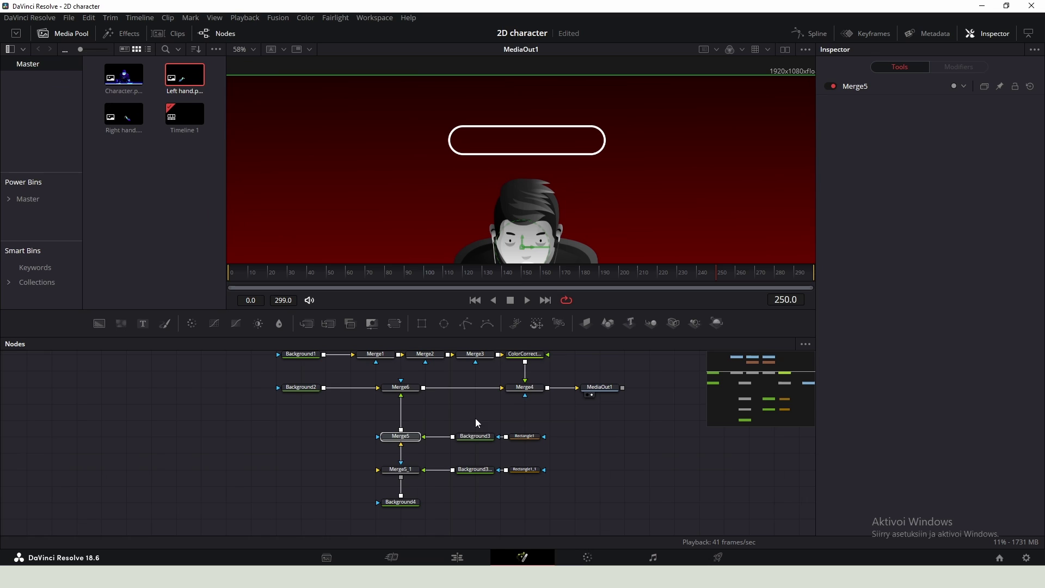
{"action": "left_click_drag", "start_coordinate": [401, 454], "coordinate": [397, 470]}
{"action": "left_click_drag", "start_coordinate": [400, 463], "coordinate": [401, 437]}
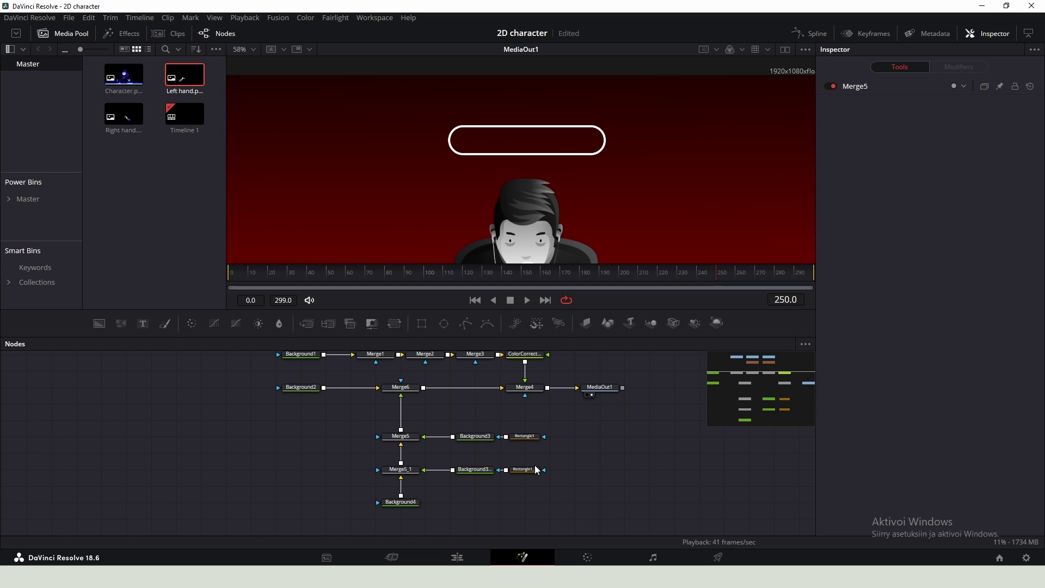
Make the Rectangle1_1 mask solid and change Background3_1's type to Gradient
{"action": "left_click", "coordinate": [524, 471]}
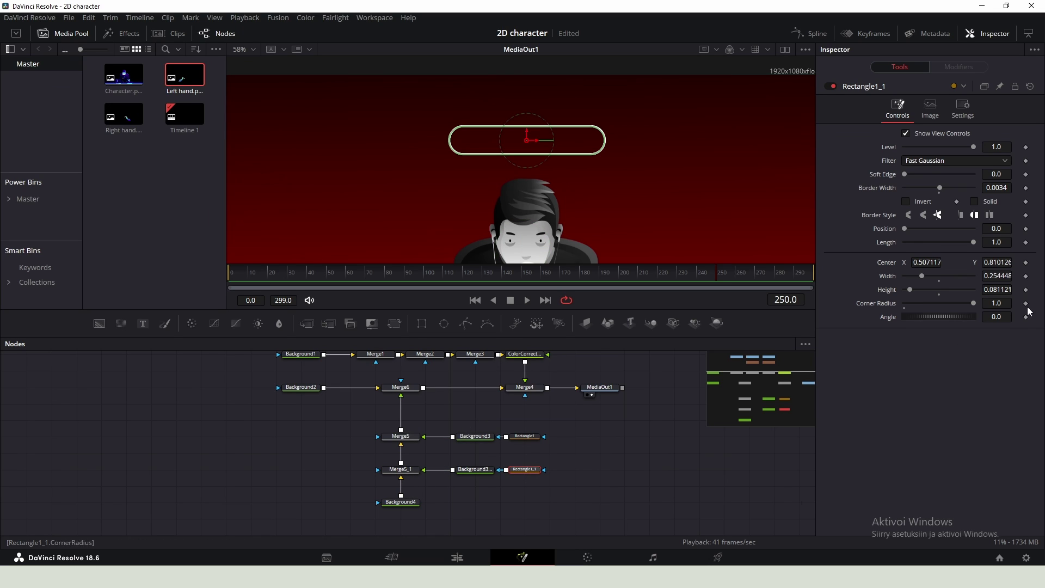
{"action": "left_click", "coordinate": [974, 202]}
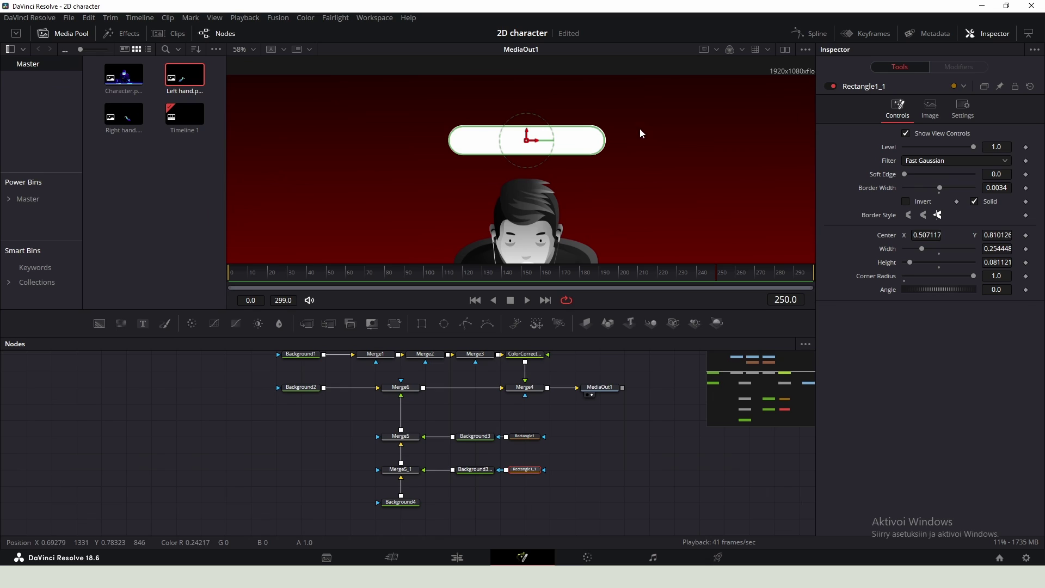
{"action": "left_click", "coordinate": [476, 471]}
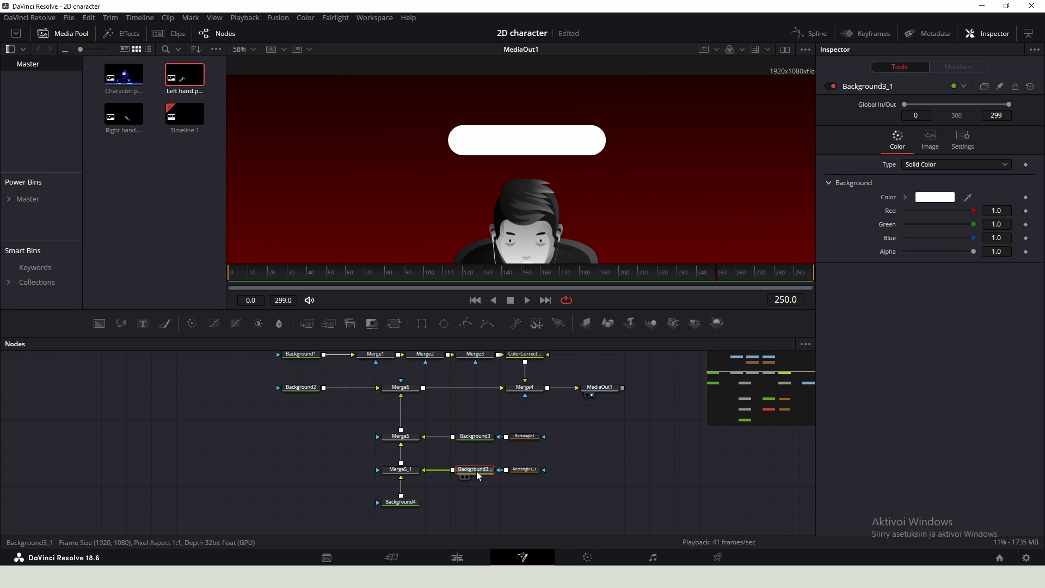
{"action": "left_click", "coordinate": [927, 165]}
{"action": "left_click", "coordinate": [925, 226]}
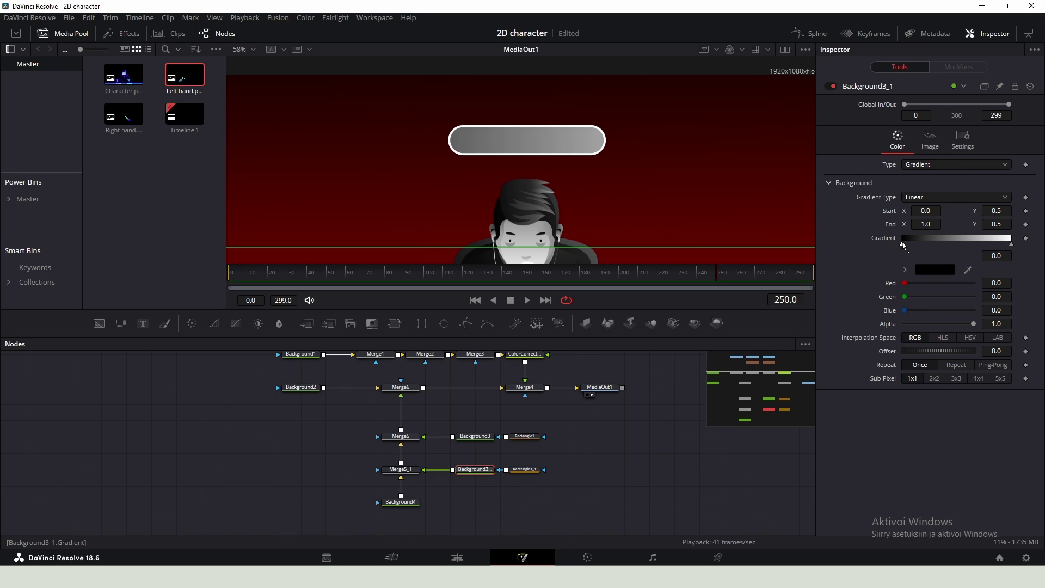
Color Background3_1's gradient from dark green #005500 at the start to a brighter green with Green 0.505882 at the end
{"action": "left_click", "coordinate": [938, 273]}
{"action": "left_click", "coordinate": [425, 209]}
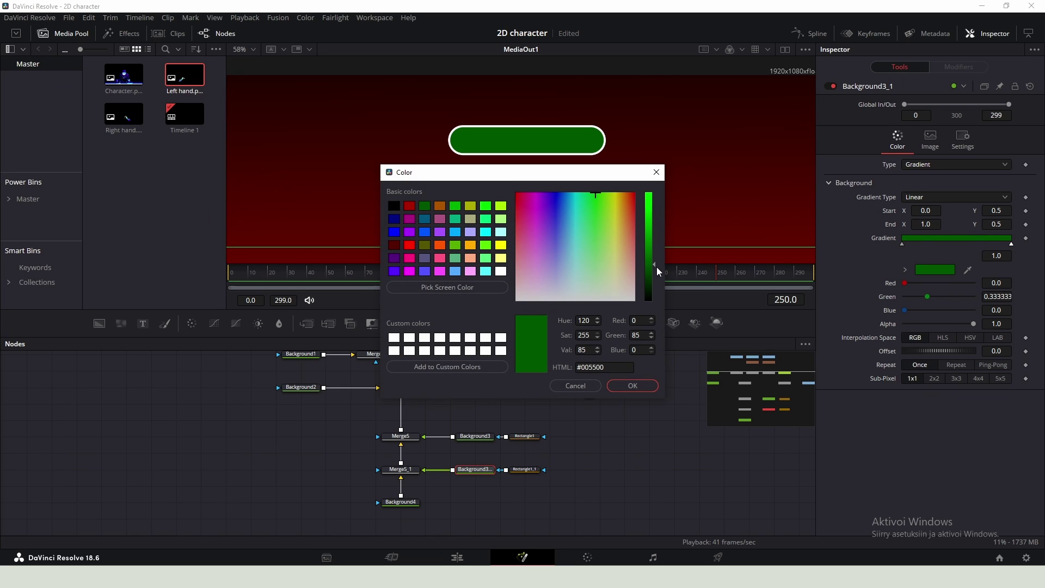
{"action": "left_click_drag", "start_coordinate": [656, 267], "coordinate": [651, 246]}
{"action": "left_click", "coordinate": [642, 385]}
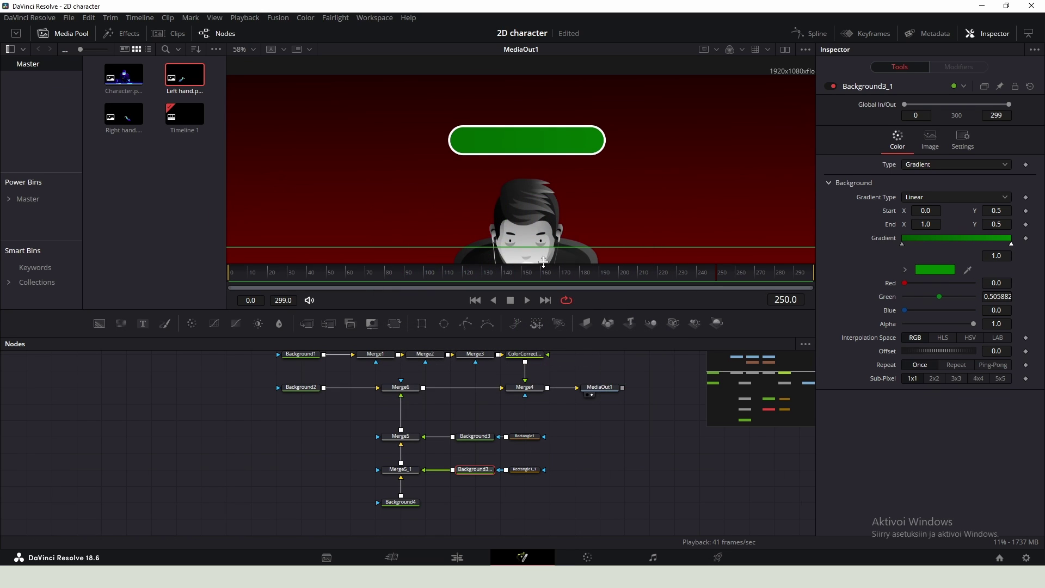
Move Background3_1's gradient start and end points to the two ends of the green bar, starting at about X 0.36, Y 0.80
{"action": "key", "text": "minus"}
{"action": "left_click_drag", "start_coordinate": [358, 217], "coordinate": [473, 168]}
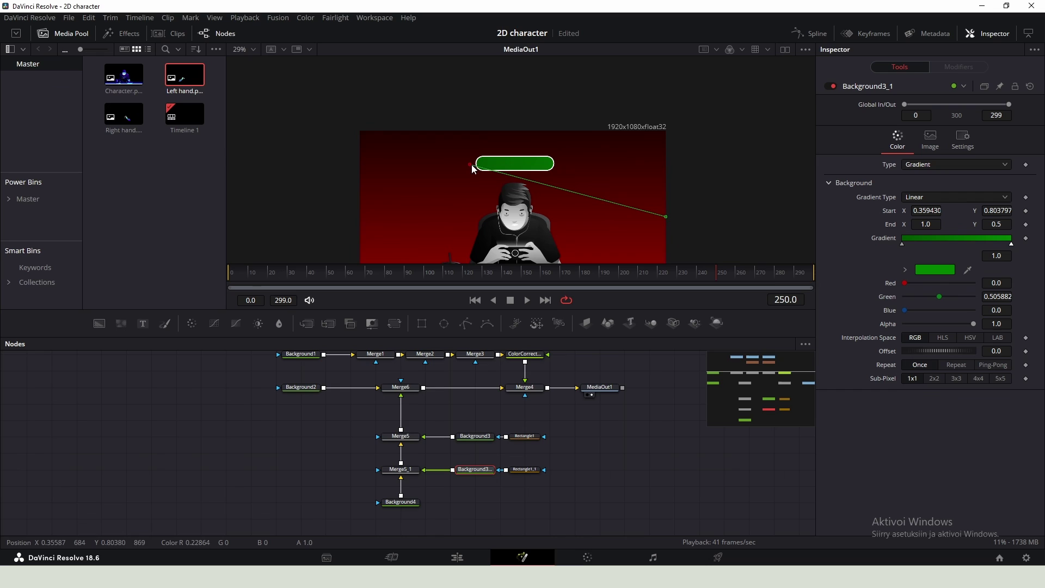
{"action": "left_click_drag", "start_coordinate": [665, 217], "coordinate": [571, 165]}
{"action": "key", "text": "ctrl+f"}
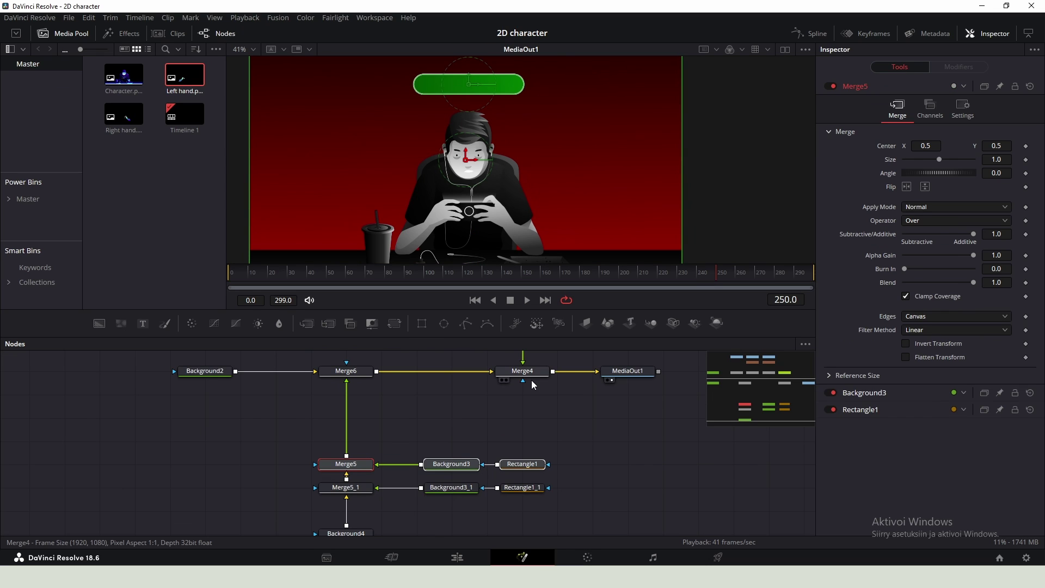
Add a Text node reading DOPAMINE and merge it between Merge5 and Merge6
{"action": "left_click", "coordinate": [529, 376]}
{"action": "key", "text": "shift+space"}
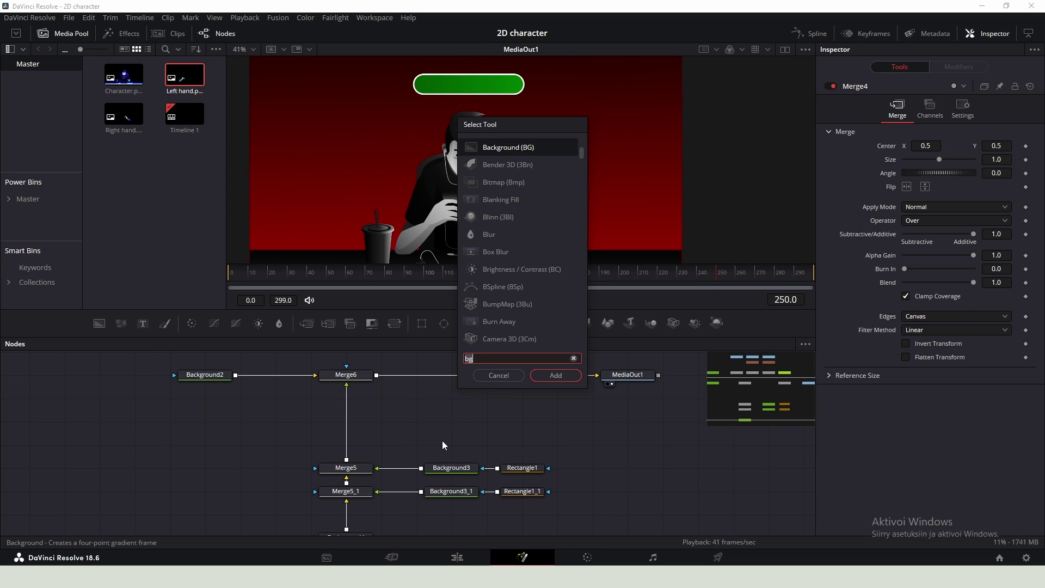
{"action": "key", "text": "BackSpace"}
{"action": "key", "text": "BackSpace"}
{"action": "type", "text": "txt"}
{"action": "key", "text": "Return"}
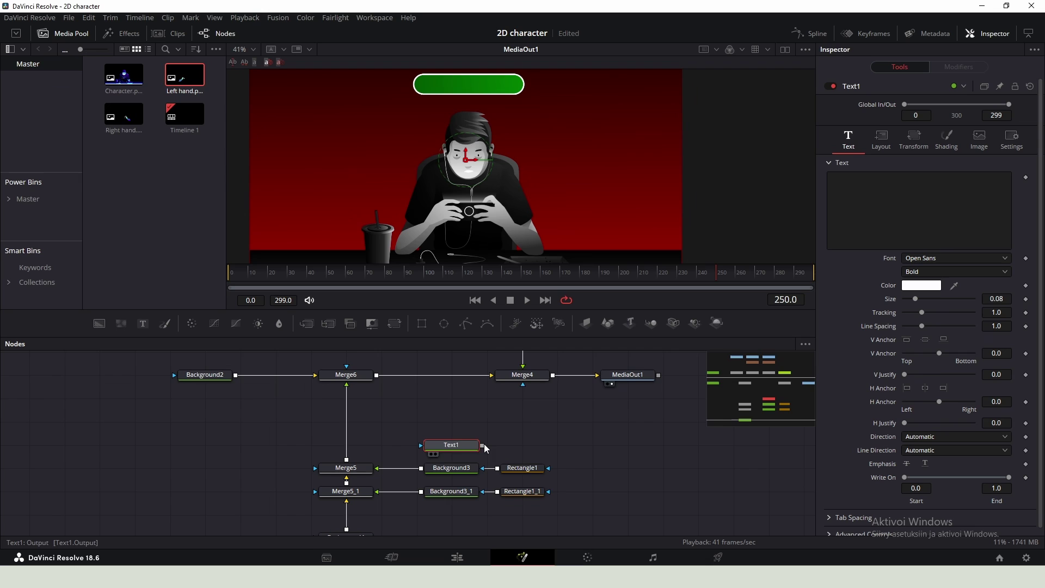
{"action": "left_click_drag", "start_coordinate": [482, 445], "coordinate": [347, 430]}
{"action": "left_click", "coordinate": [880, 206]}
{"action": "type", "text": "DOPAMINE"}
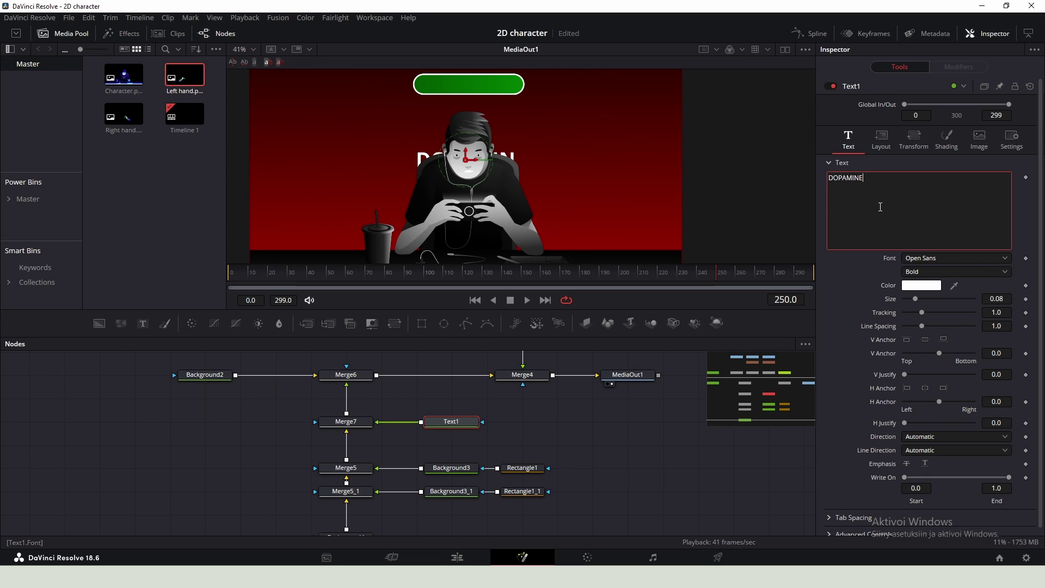
Center the DOPAMINE text on the green bar and set its size to 0.033
{"action": "mouse_move", "coordinate": [465, 159]}
{"action": "left_mouse_down"}
{"action": "mouse_move", "coordinate": [468, 85]}
{"action": "mouse_move", "coordinate": [474, 158]}
{"action": "left_mouse_up"}
{"action": "scroll", "coordinate": [469, 84], "scroll_direction": "up", "scroll_amount": 4}
{"action": "left_click_drag", "start_coordinate": [472, 154], "coordinate": [474, 153]}
{"action": "left_click_drag", "start_coordinate": [1000, 299], "coordinate": [978, 299]}
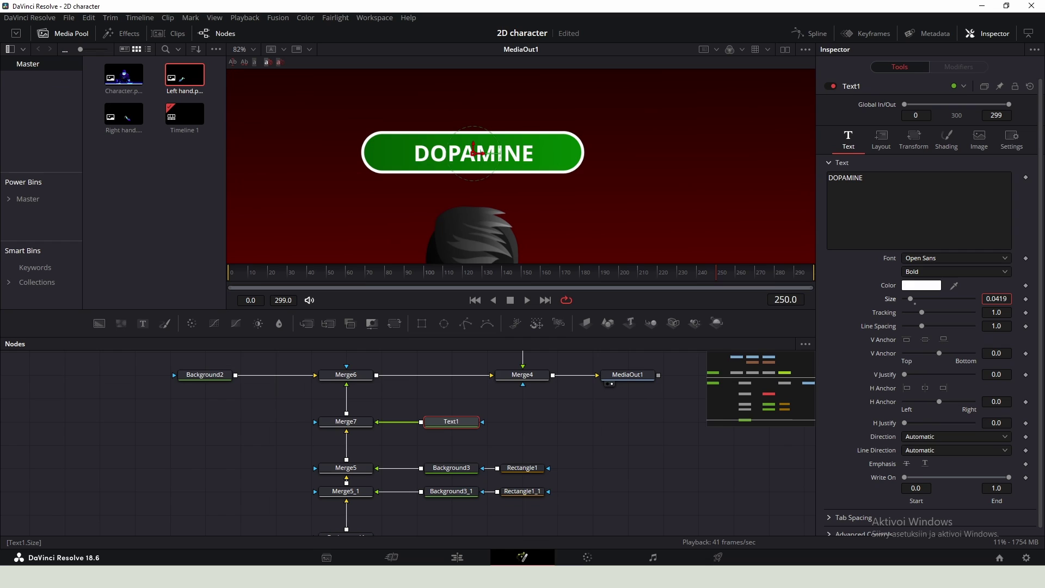
{"action": "left_click_drag", "start_coordinate": [910, 299], "coordinate": [909, 298]}
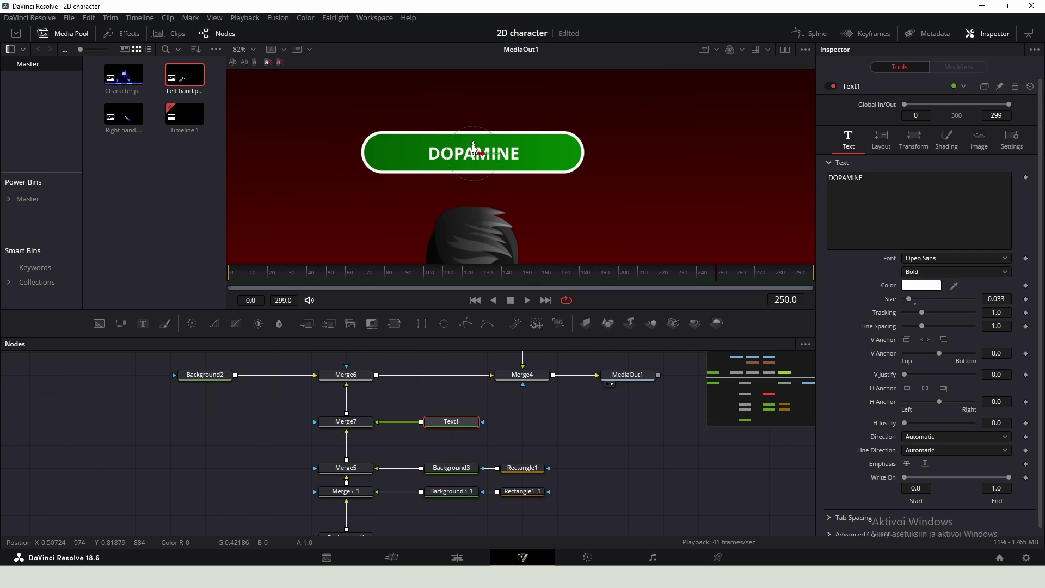
{"action": "left_click_drag", "start_coordinate": [473, 144], "coordinate": [472, 142]}
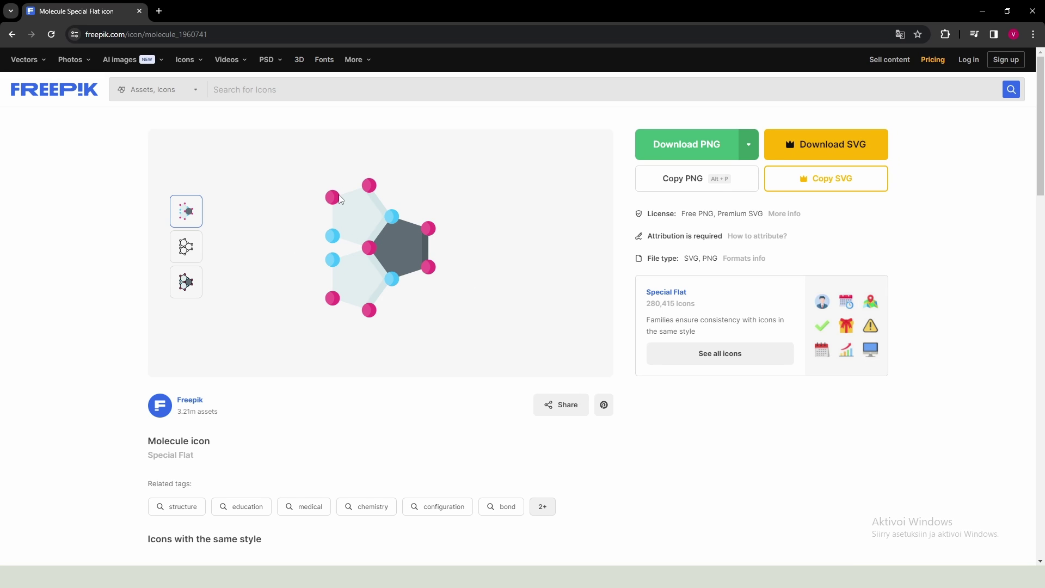
Download the molecule icon as PNG from Freepik in the browser, and merge it between Merge7 and Merge6 in DaVinci Resolve
{"action": "left_click", "coordinate": [693, 156]}
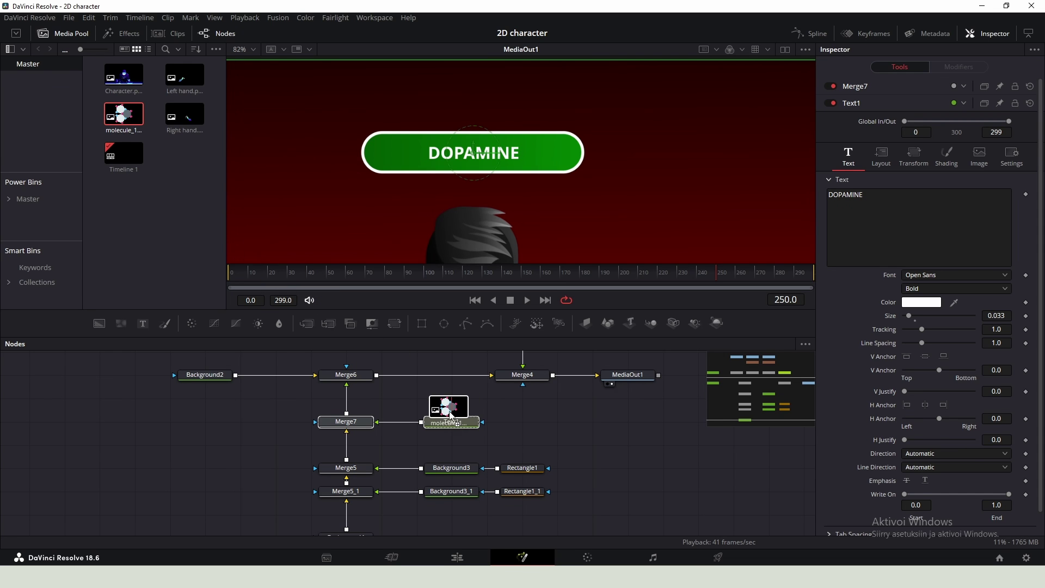
{"action": "left_click", "coordinate": [348, 427]}
{"action": "left_click_drag", "start_coordinate": [348, 427], "coordinate": [348, 450]}
{"action": "left_click_drag", "start_coordinate": [593, 422], "coordinate": [357, 397]}
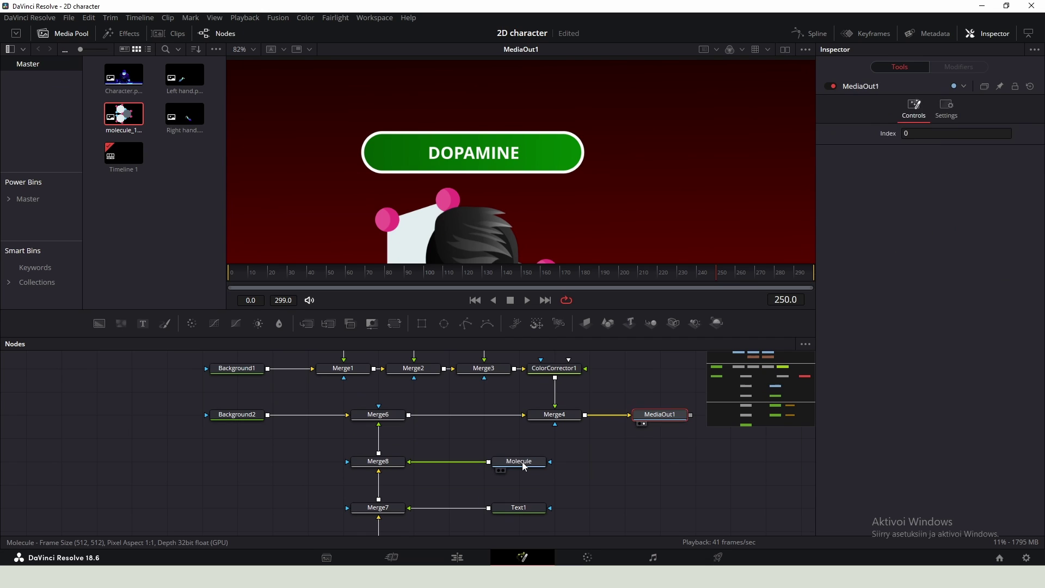
Add a Color Corrector node between the Molecule node and Merge8
{"action": "key", "text": "shift+space"}
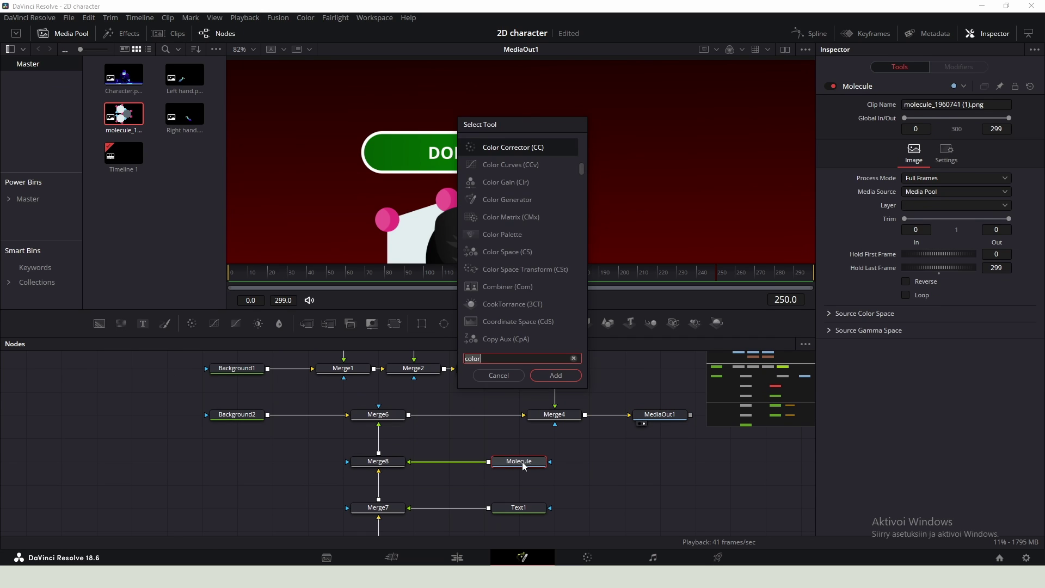
{"action": "key", "text": "Escape"}
{"action": "scroll", "coordinate": [494, 189], "scroll_direction": "down", "scroll_amount": 1}
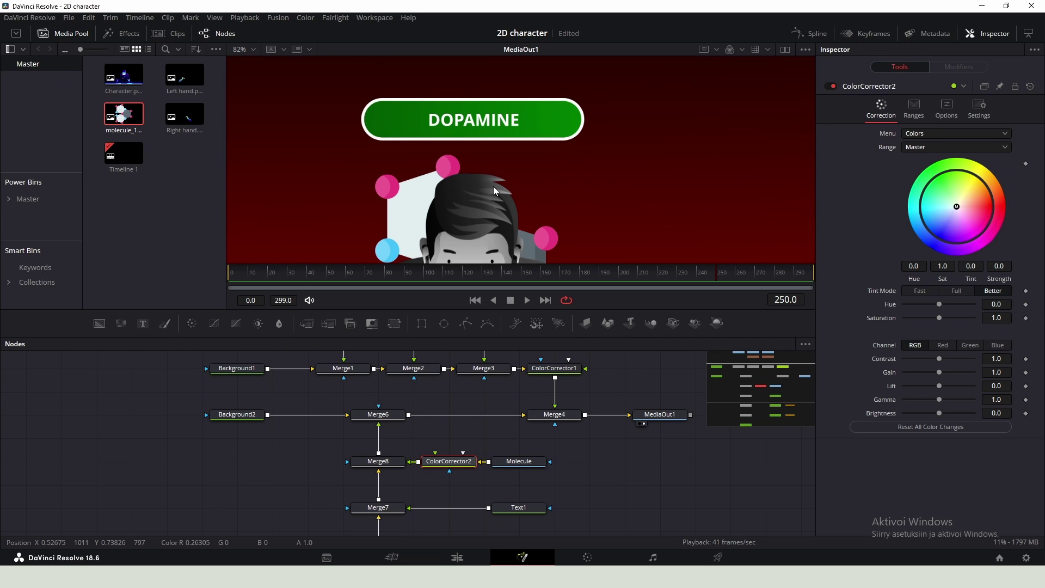
{"action": "scroll", "coordinate": [501, 158], "scroll_direction": "down", "scroll_amount": 2}
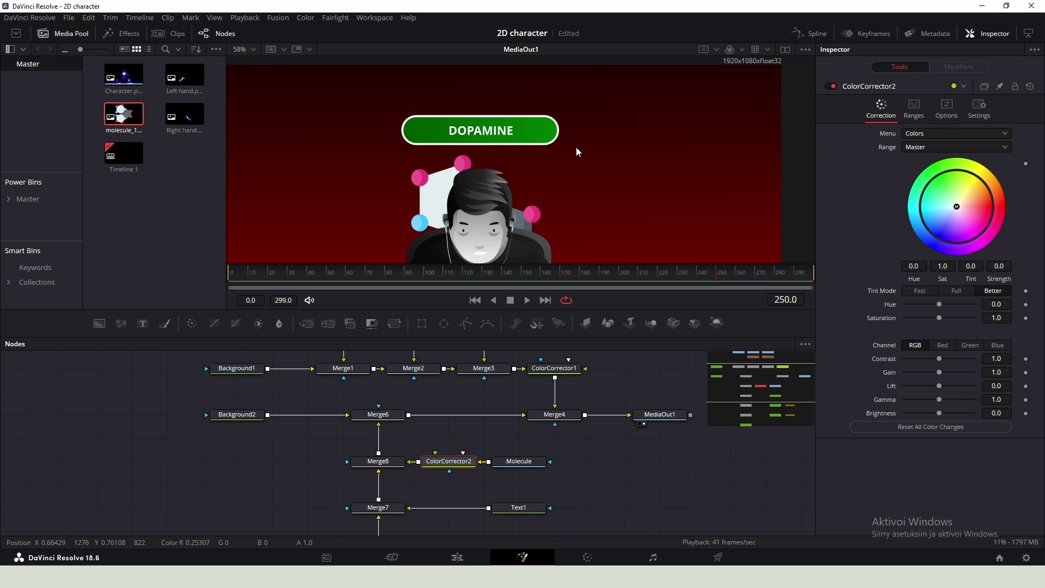
Turn the molecule icon white in ColorCorrector2 by enabling Pre-Divide / Post-Multiply and setting Lift to 1.0 and Gain to 1.38
{"action": "left_click", "coordinate": [938, 112]}
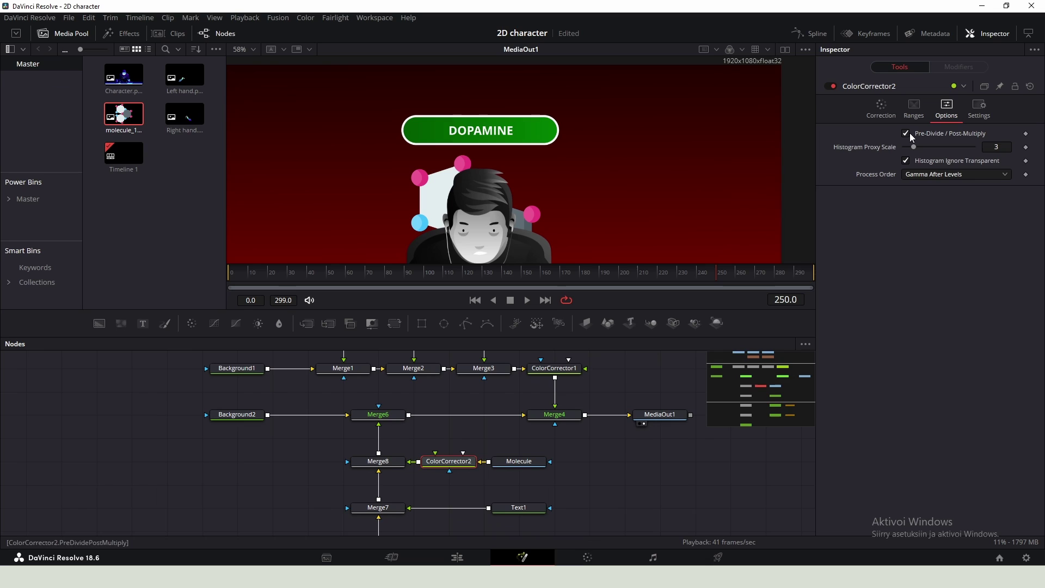
{"action": "left_click", "coordinate": [881, 108]}
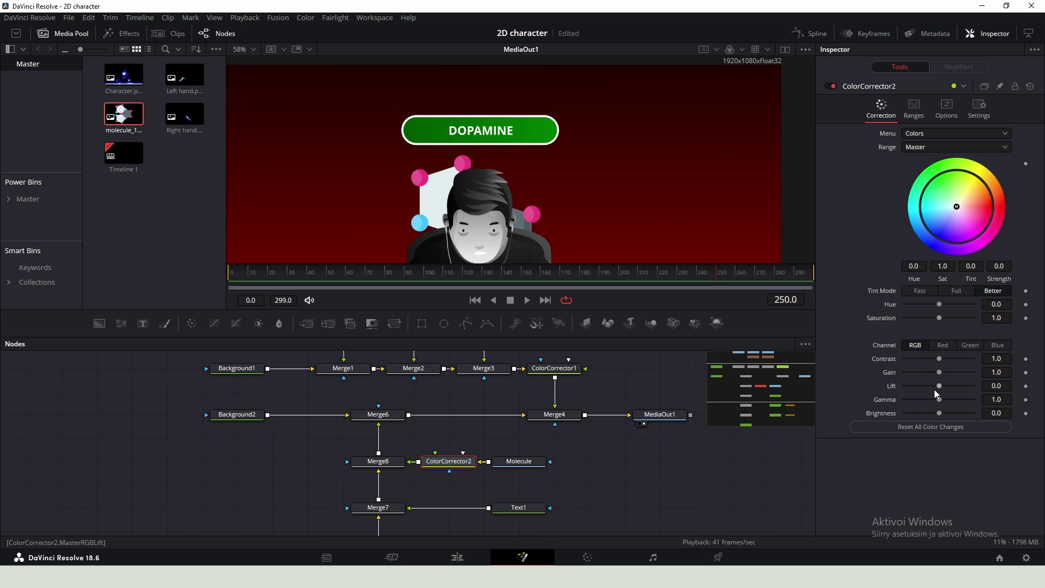
{"action": "left_click_drag", "start_coordinate": [939, 388], "coordinate": [988, 387]}
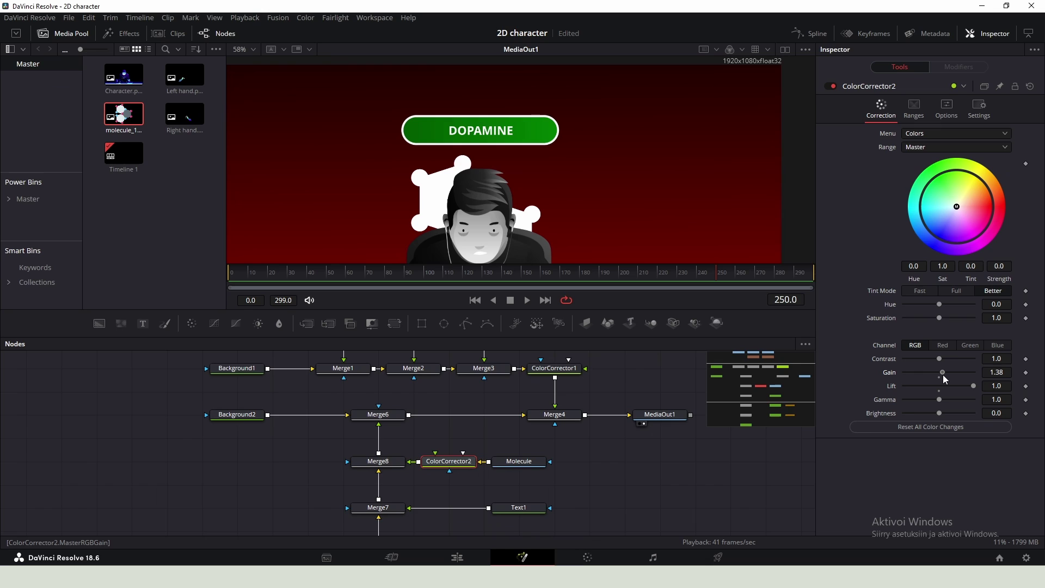
Scale the molecule icon to 0.1 in Merge8 and place it on the green bar just before the DOPAMINE text
{"action": "left_click", "coordinate": [378, 461]}
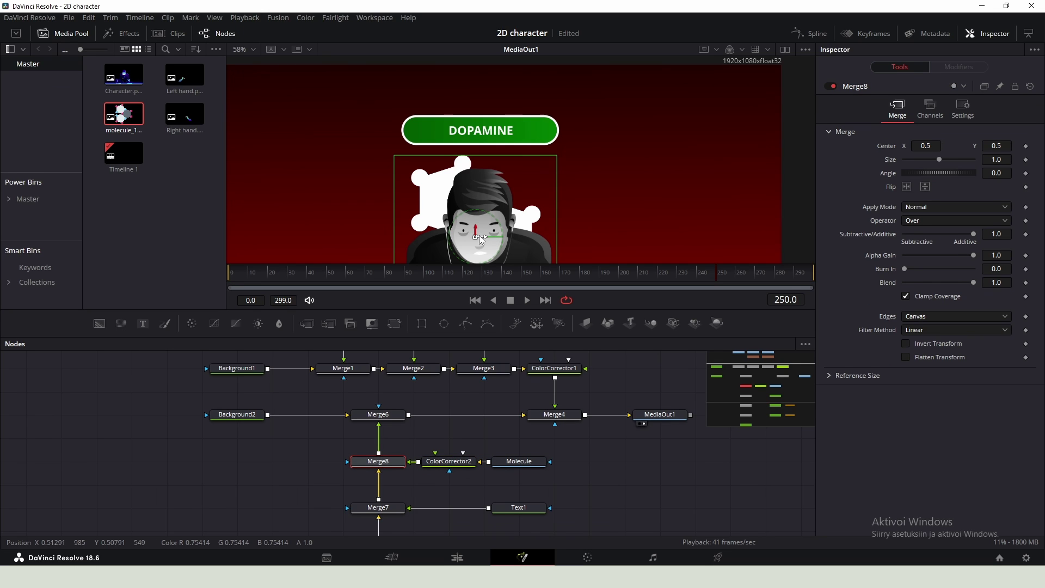
{"action": "left_click_drag", "start_coordinate": [479, 237], "coordinate": [433, 135]}
{"action": "left_click_drag", "start_coordinate": [939, 159], "coordinate": [912, 160]}
{"action": "left_click_drag", "start_coordinate": [1002, 160], "coordinate": [972, 159]}
{"action": "scroll", "coordinate": [447, 134], "scroll_direction": "up", "scroll_amount": 3}
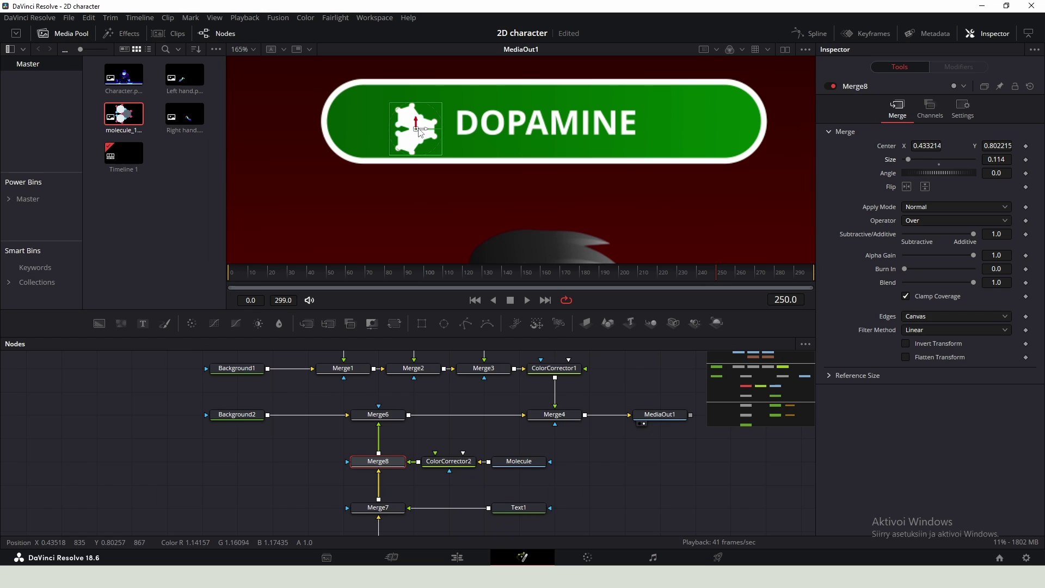
{"action": "left_click_drag", "start_coordinate": [414, 128], "coordinate": [426, 125]}
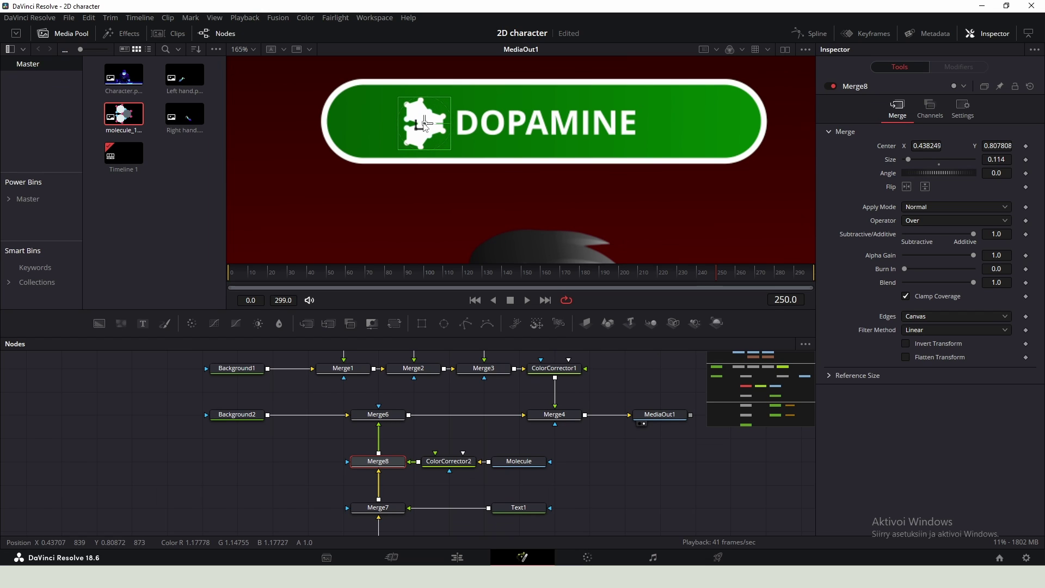
{"action": "left_click", "coordinate": [660, 414]}
{"action": "left_click_drag", "start_coordinate": [417, 120], "coordinate": [413, 121]}
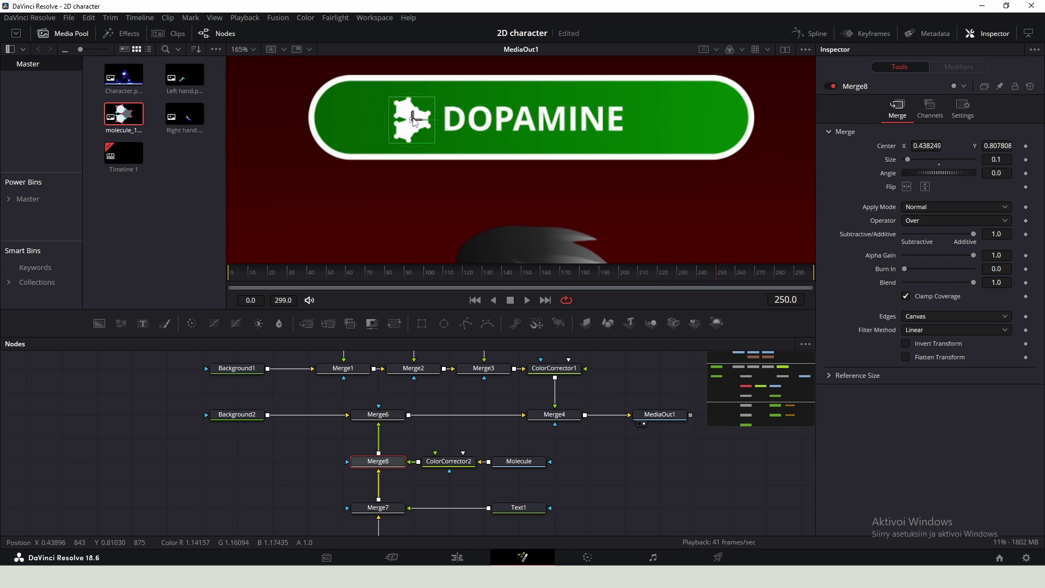
{"action": "scroll", "coordinate": [468, 154], "scroll_direction": "down", "scroll_amount": 4}
Set a keyframe for Merge6's Center at frame 85
{"action": "scroll", "coordinate": [508, 462], "scroll_direction": "up", "scroll_amount": 3}
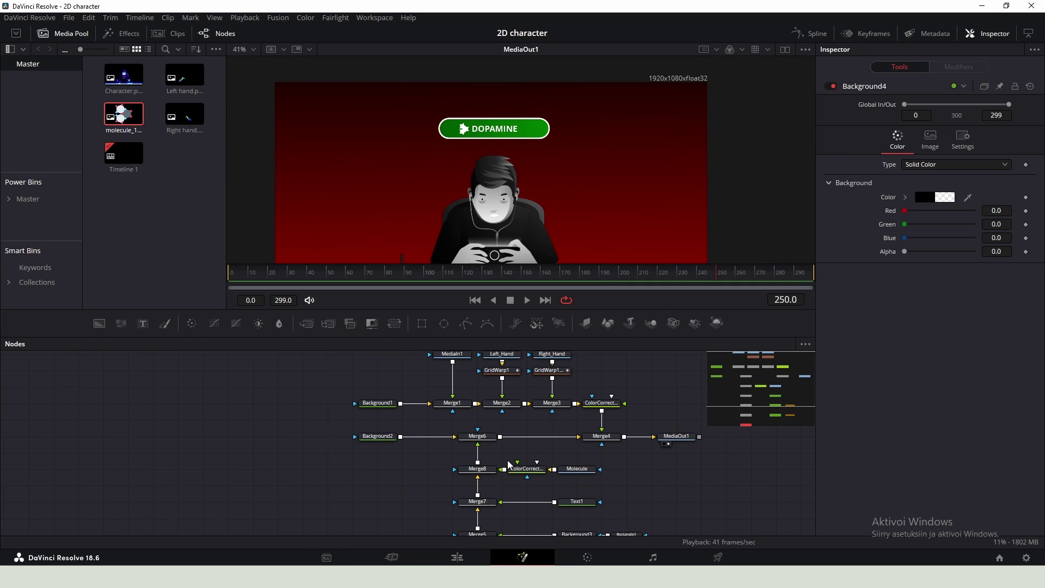
{"action": "scroll", "coordinate": [462, 442], "scroll_direction": "up", "scroll_amount": 3}
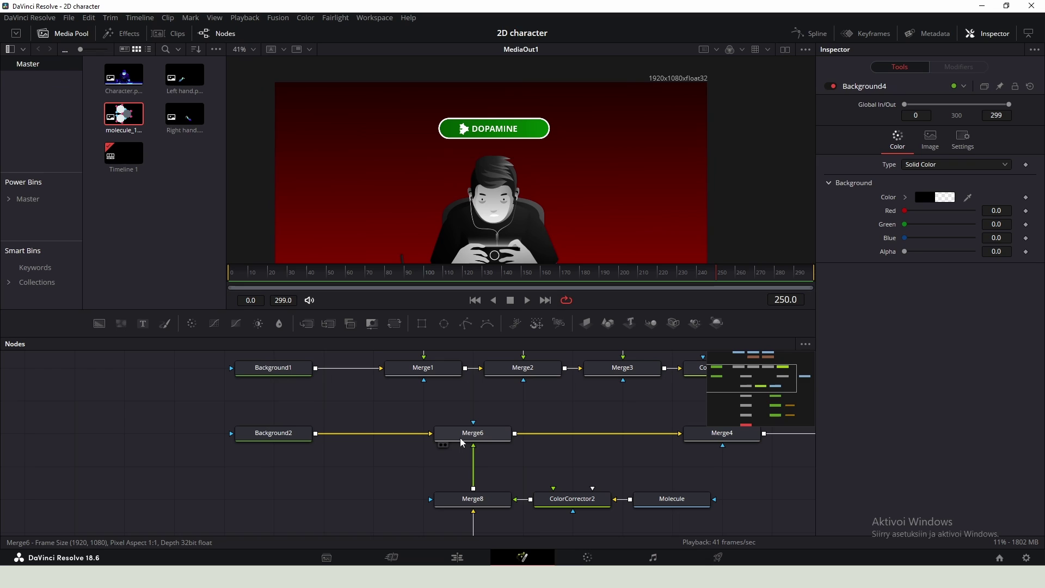
{"action": "left_click", "coordinate": [476, 438]}
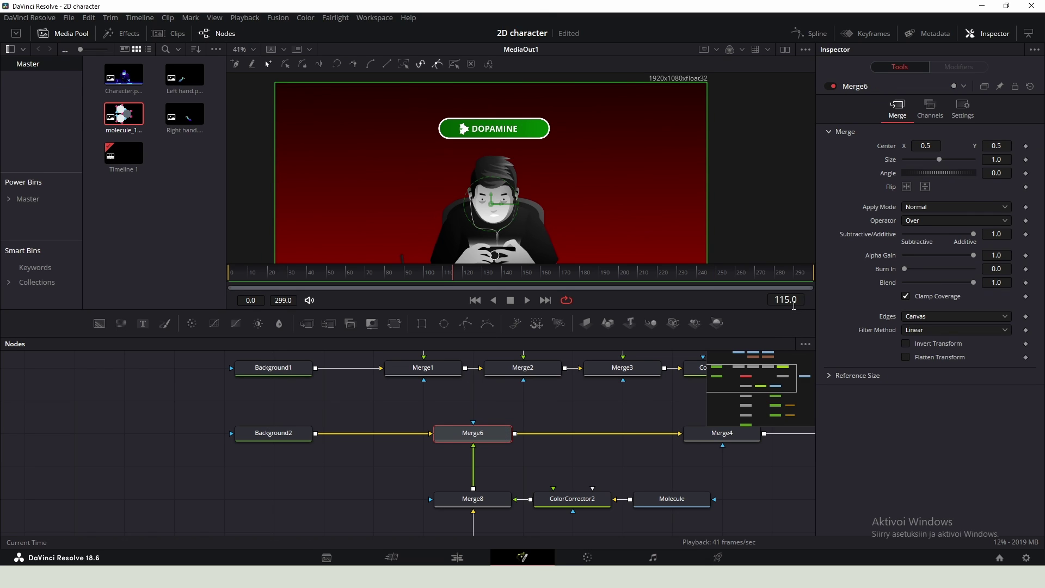
{"action": "left_click", "coordinate": [784, 299]}
{"action": "type", "text": "85"}
{"action": "key", "text": "Return"}
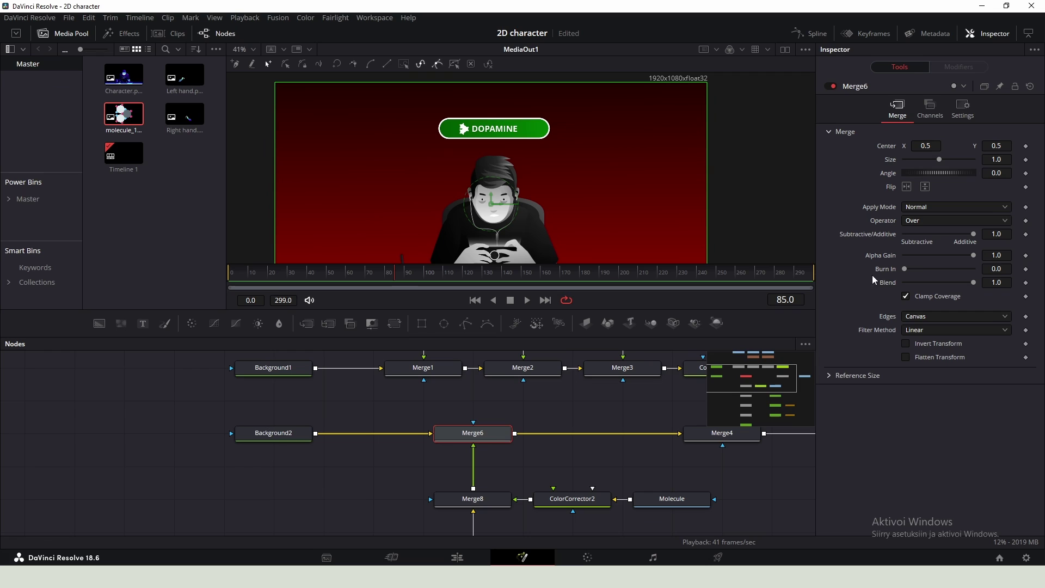
{"action": "left_click", "coordinate": [1026, 146]}
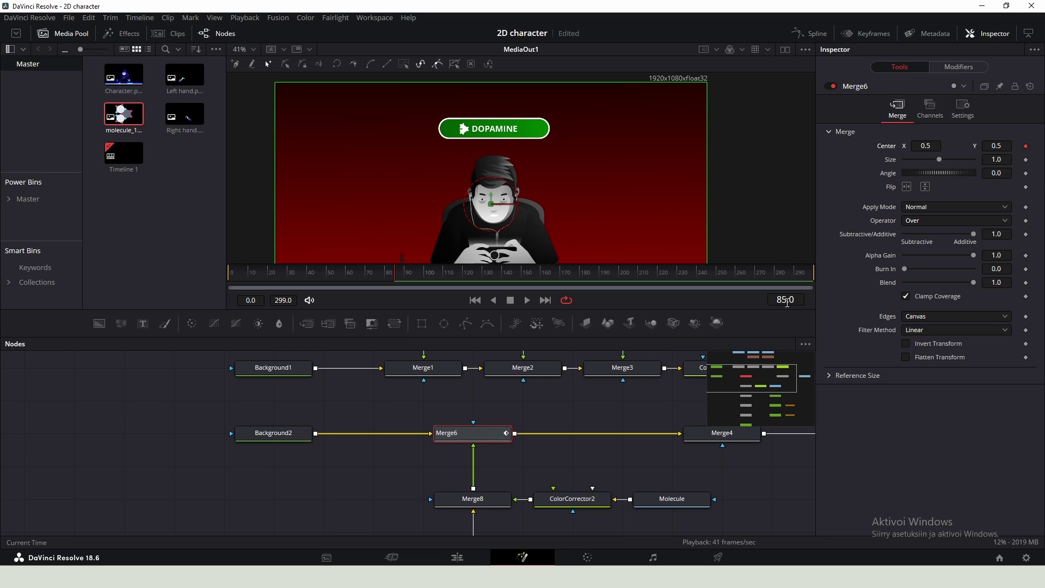
Lower Merge6's Center Y to 0.297 at frame 65
{"action": "left_click", "coordinate": [787, 301]}
{"action": "key", "text": "Return"}
{"action": "left_click_drag", "start_coordinate": [996, 145], "coordinate": [951, 146]}
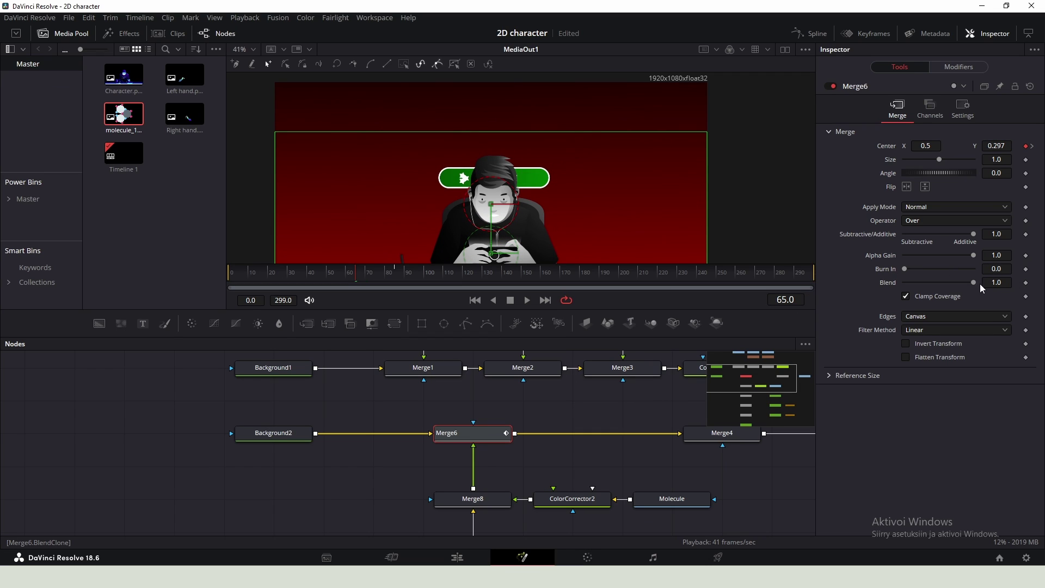
Fade in the DOPAMINE bar by keyframing Merge6's Blend at 0.0 on frame 65 and 1.0 on frame 75
{"action": "left_click_drag", "start_coordinate": [974, 283], "coordinate": [904, 283]}
{"action": "left_click", "coordinate": [1025, 282]}
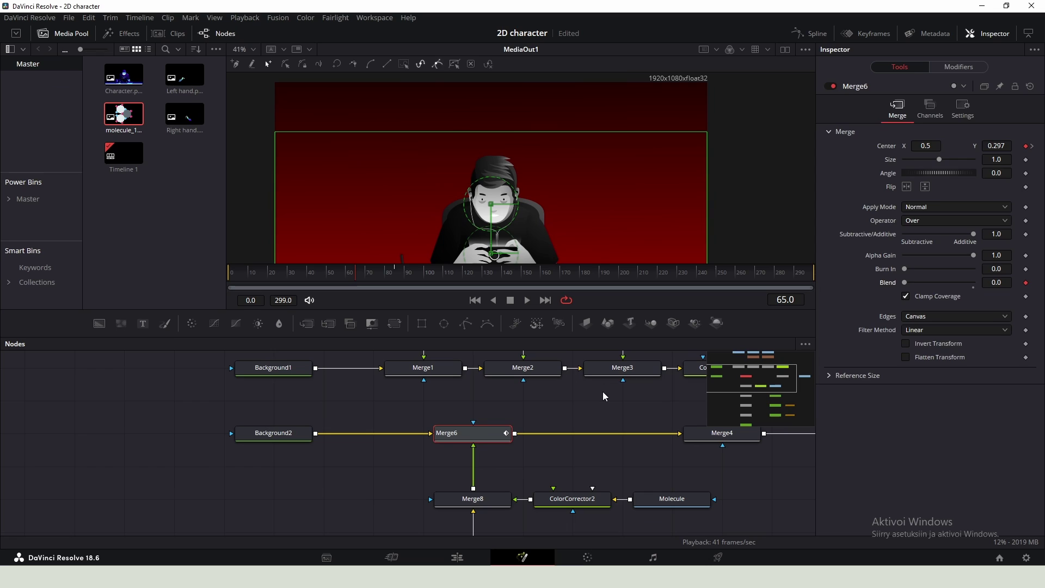
{"action": "left_click", "coordinate": [610, 368]}
{"action": "key", "text": "space"}
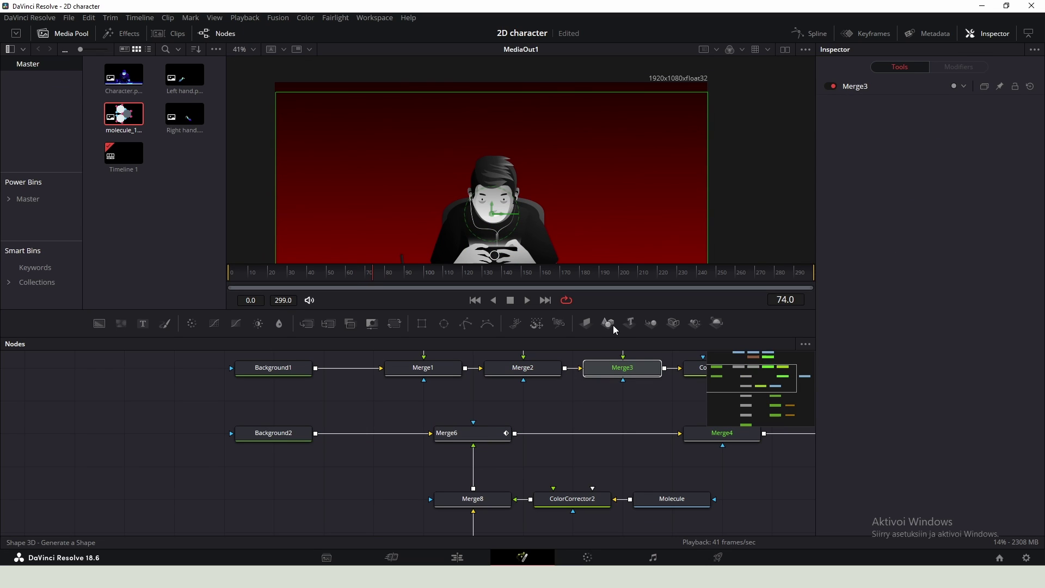
{"action": "key", "text": "Right"}
{"action": "left_click", "coordinate": [469, 433]}
{"action": "left_click_drag", "start_coordinate": [903, 283], "coordinate": [973, 283]}
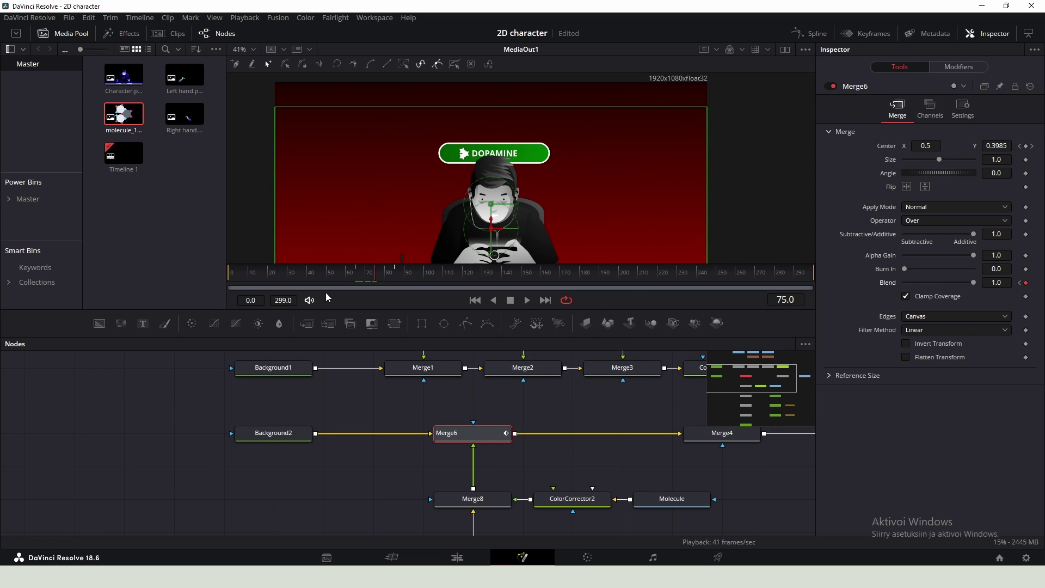
Smooth the displacement curve of Merge6's Center in the spline editor and set Ease In to 83 and Ease Out to 9
{"action": "left_click", "coordinate": [810, 33]}
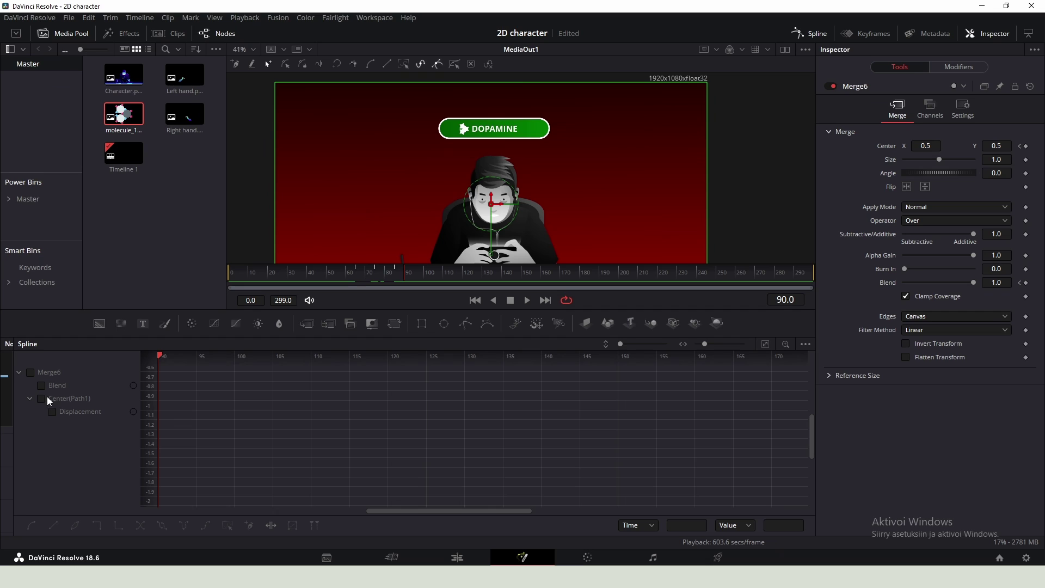
{"action": "left_click", "coordinate": [41, 398]}
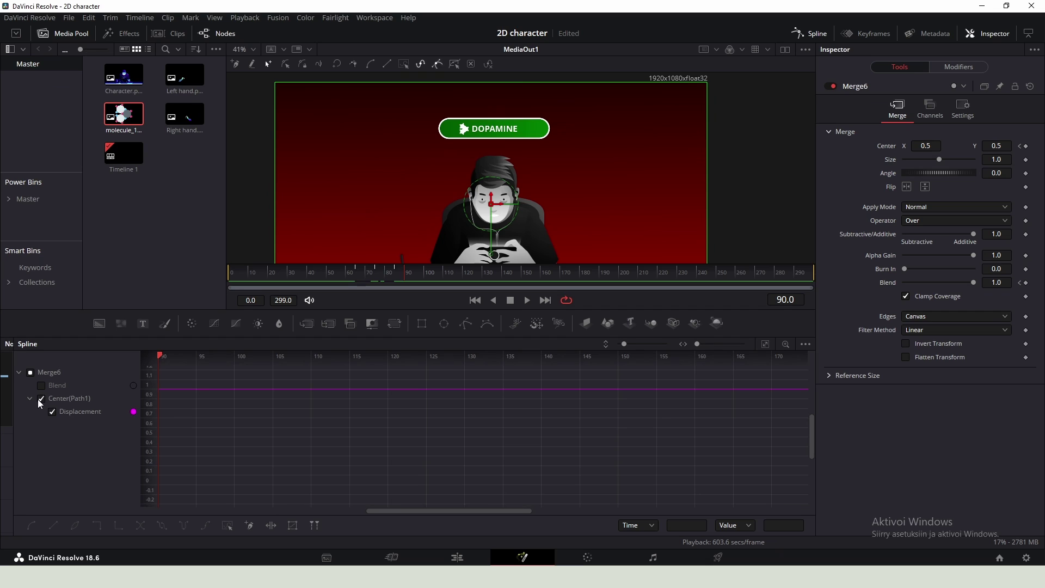
{"action": "left_click", "coordinate": [764, 343]}
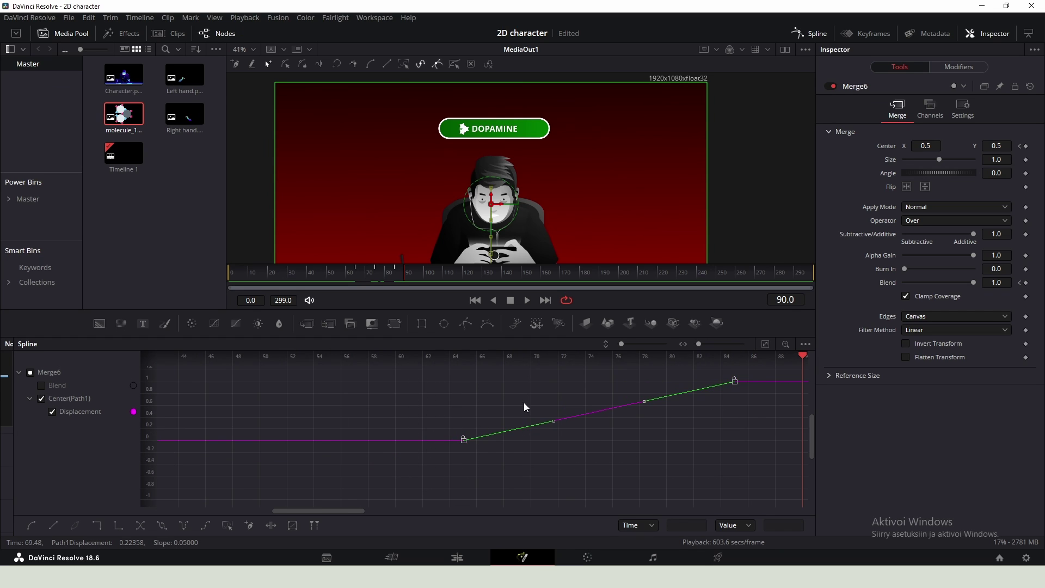
{"action": "key", "text": "s"}
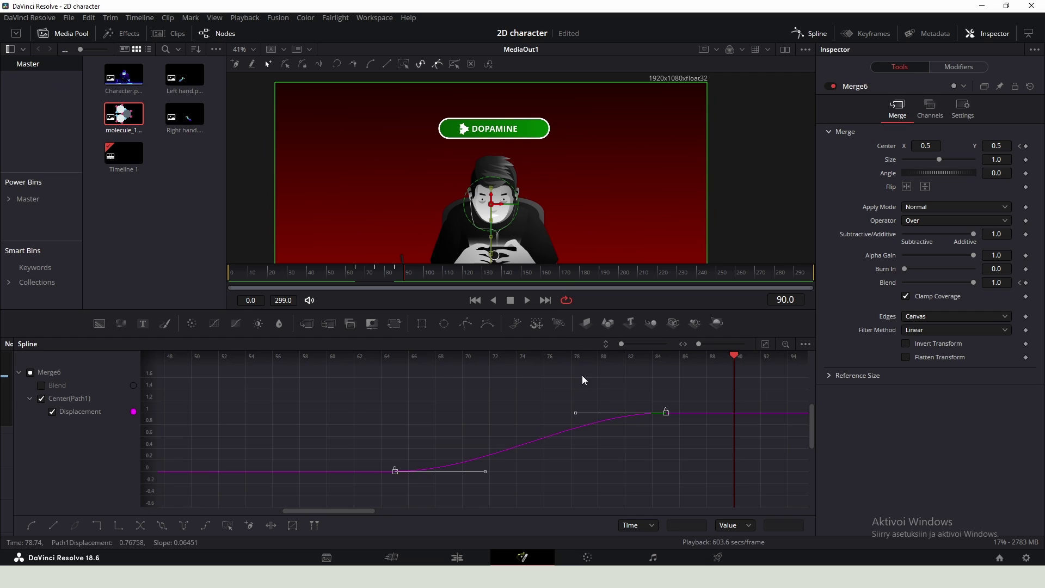
{"action": "key", "text": "t"}
{"action": "left_click_drag", "start_coordinate": [687, 359], "coordinate": [708, 357]}
{"action": "left_click_drag", "start_coordinate": [794, 358], "coordinate": [775, 358]}
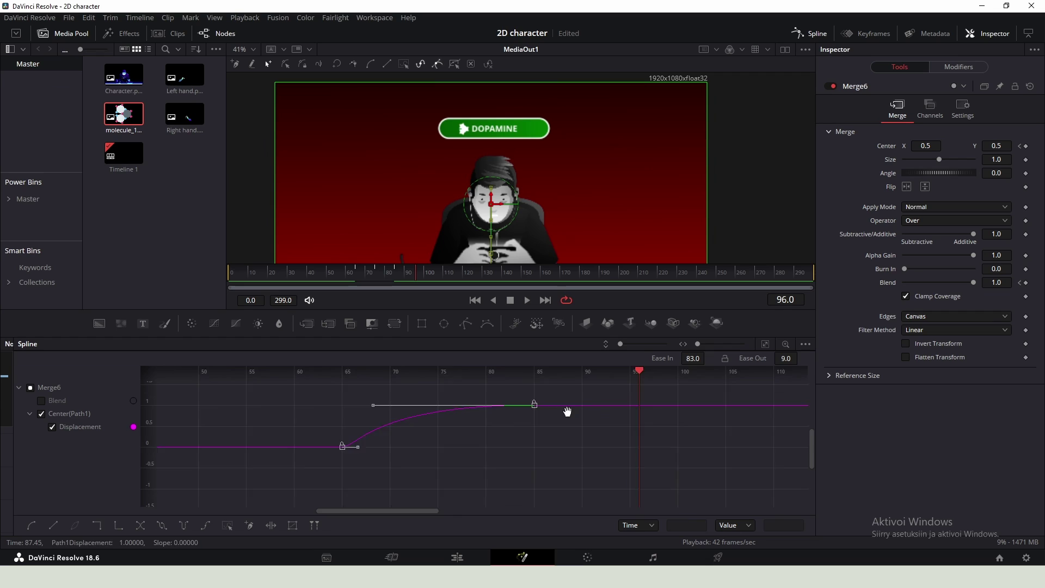
Stretch the Center displacement curve so its last keyframe falls on frame 95, and extend that keyframe's handle to an Ease In of 100
{"action": "left_click_drag", "start_coordinate": [567, 410], "coordinate": [583, 412]}
{"action": "left_click_drag", "start_coordinate": [587, 408], "coordinate": [330, 468]}
{"action": "key", "text": "ctrl+z"}
{"action": "left_click", "coordinate": [271, 526]}
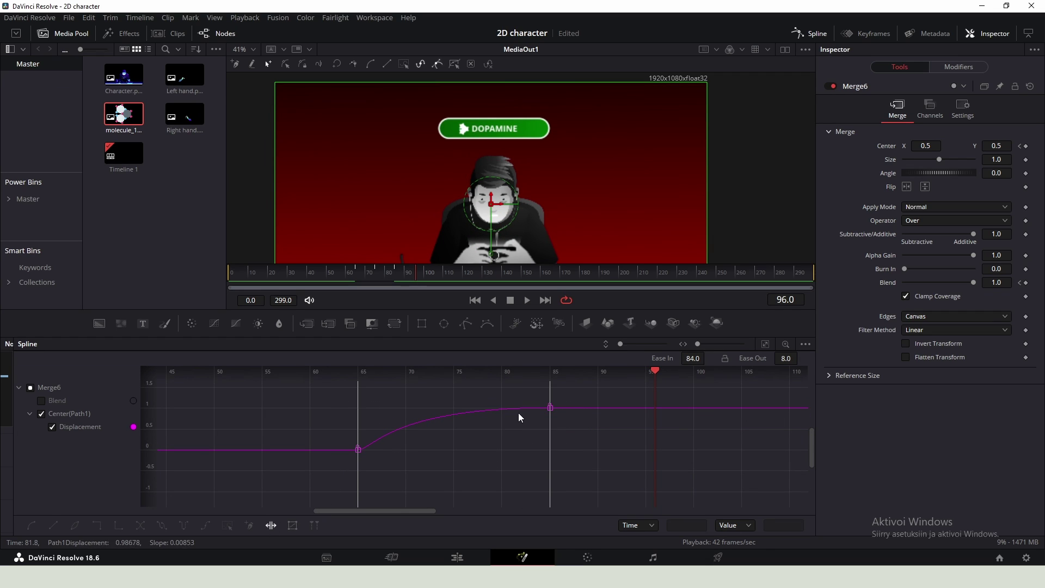
{"action": "left_click_drag", "start_coordinate": [550, 391], "coordinate": [646, 390]}
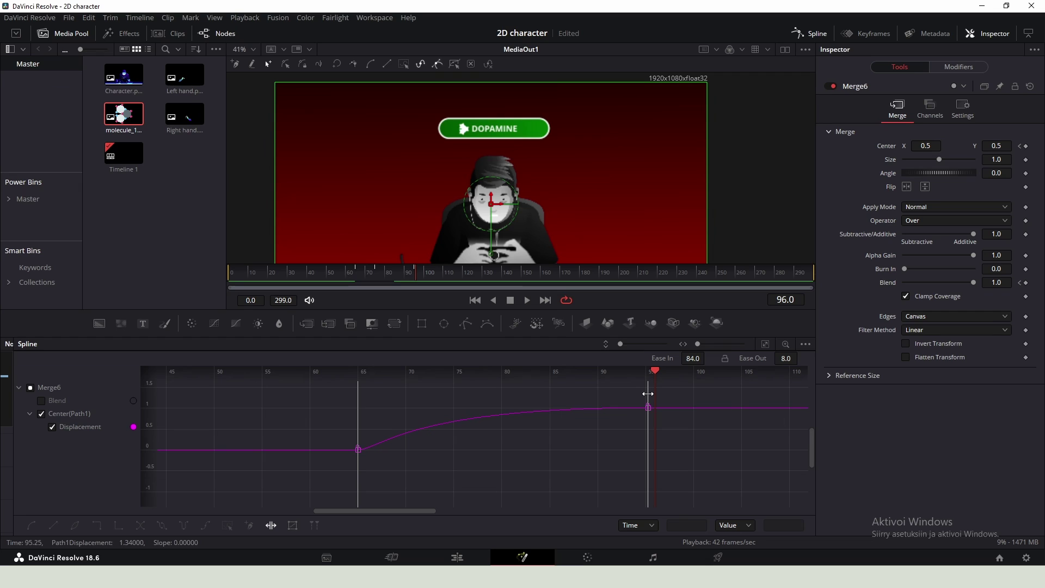
{"action": "left_click", "coordinate": [271, 525]}
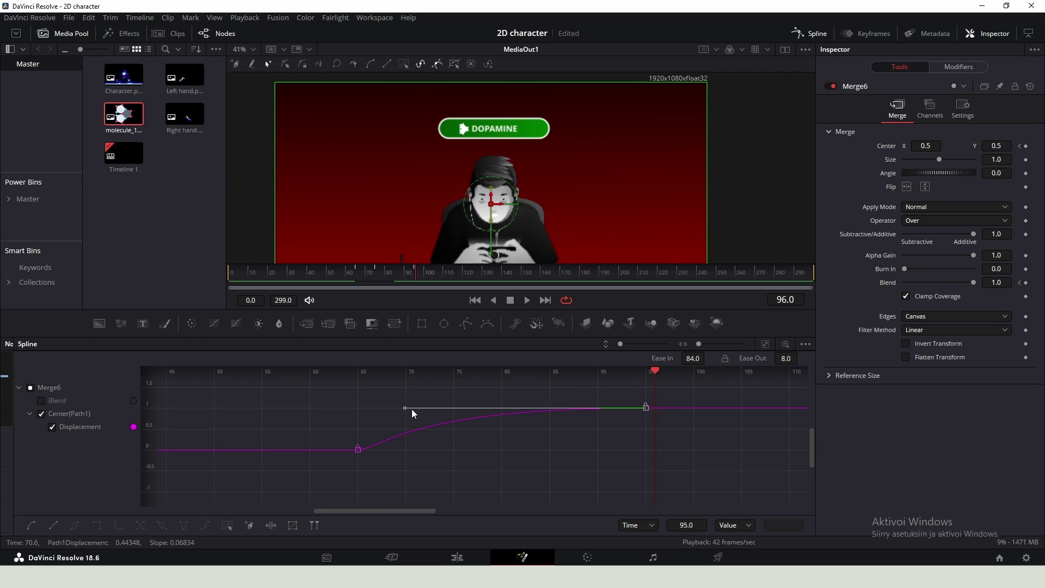
{"action": "left_click_drag", "start_coordinate": [404, 409], "coordinate": [358, 412]}
Show only Merge6's Blend curve, smooth it with an Ease In of 53.5 and Ease Out of 0, and preview the animation
{"action": "left_click_drag", "start_coordinate": [348, 268], "coordinate": [320, 270]}
{"action": "left_click", "coordinate": [41, 400]}
{"action": "scroll", "coordinate": [575, 410], "scroll_direction": "down", "scroll_amount": 2}
{"action": "left_click", "coordinate": [765, 343]}
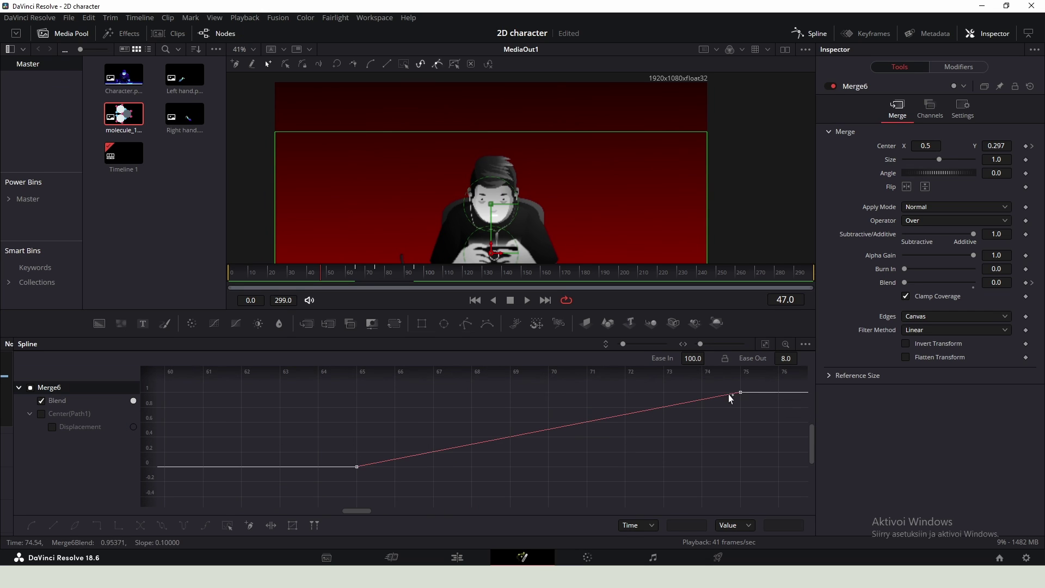
{"action": "left_click_drag", "start_coordinate": [758, 384], "coordinate": [289, 483]}
{"action": "left_click_drag", "start_coordinate": [505, 415], "coordinate": [423, 443]}
{"action": "key", "text": "shift+s"}
{"action": "left_click_drag", "start_coordinate": [789, 358], "coordinate": [801, 359]}
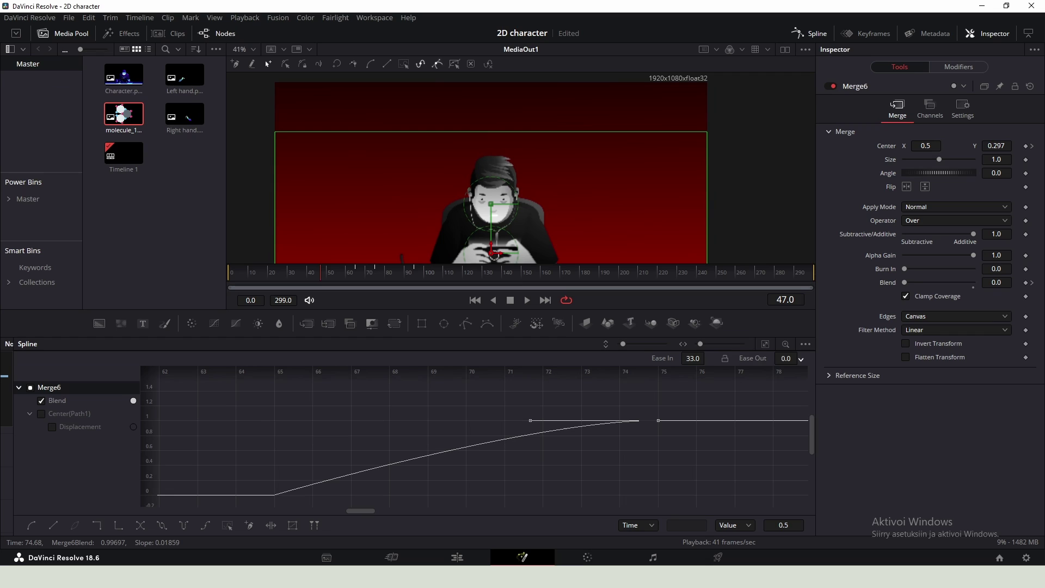
{"action": "left_click_drag", "start_coordinate": [530, 420], "coordinate": [437, 420]}
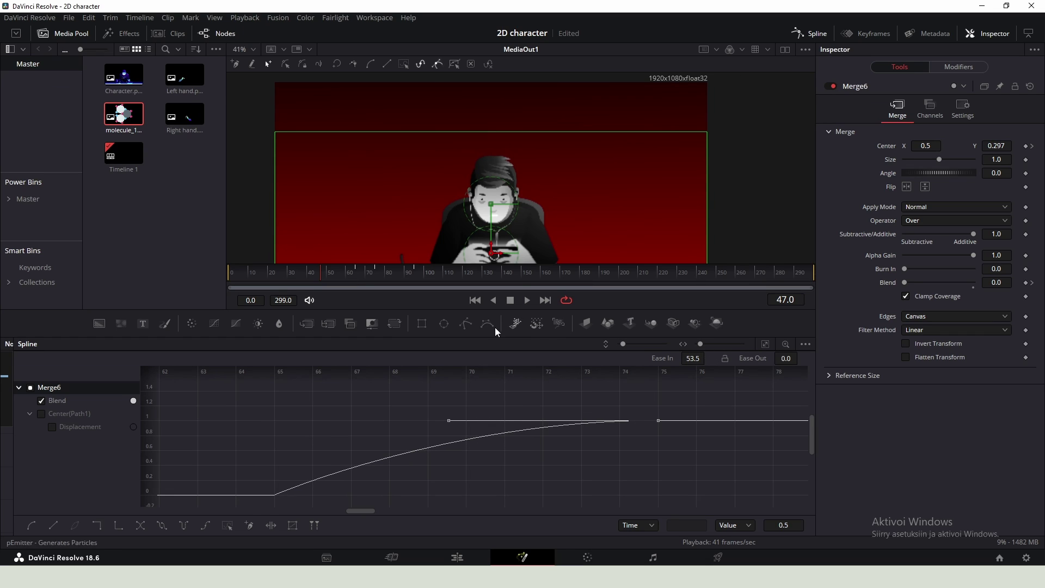
{"action": "left_click", "coordinate": [357, 275]}
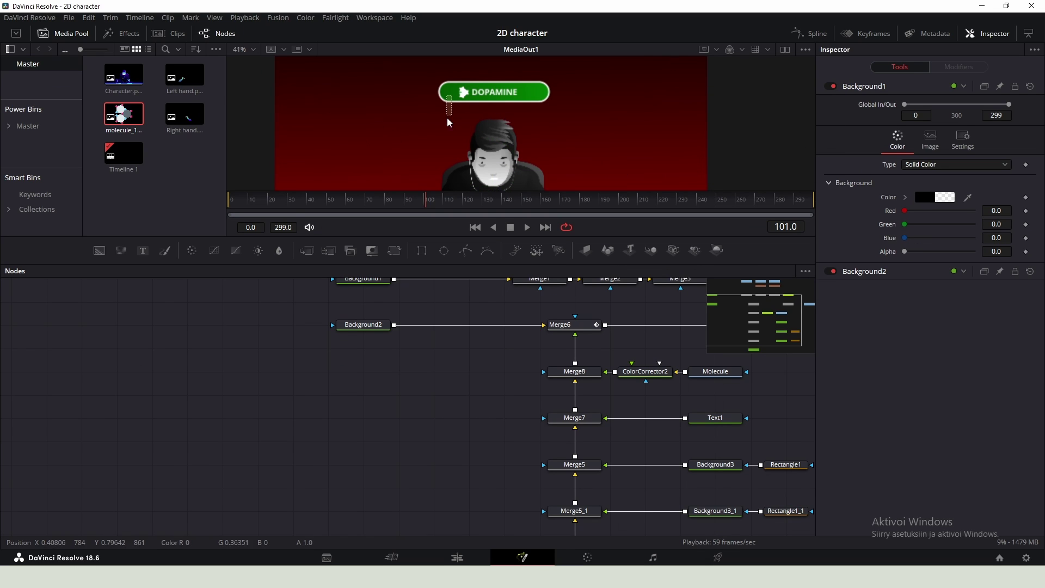
Add a white Background node and merge it between Background2 and Merge6
{"action": "key", "text": "shift+space"}
{"action": "type", "text": "bg"}
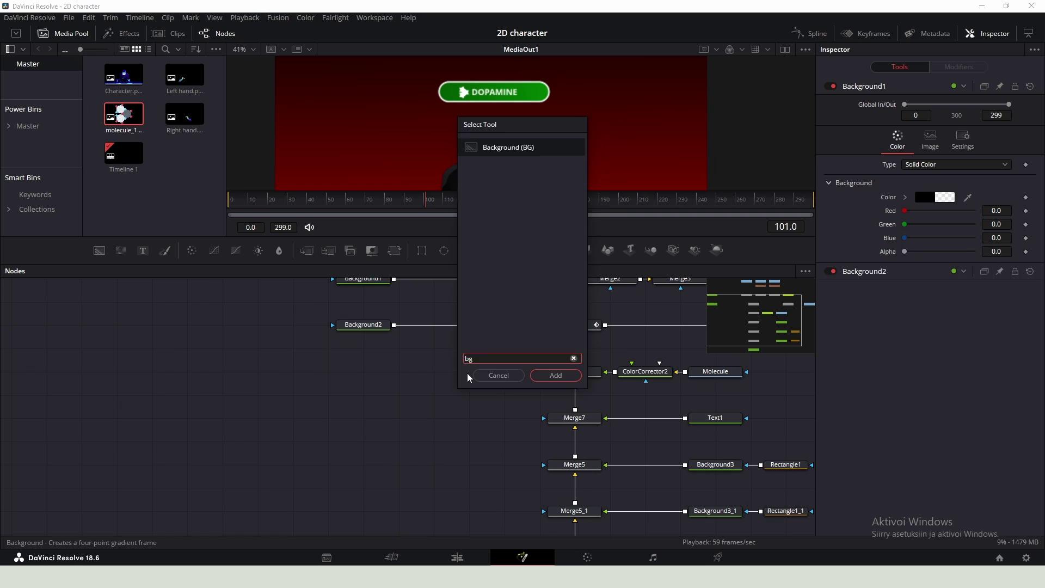
{"action": "key", "text": "Return"}
{"action": "left_click", "coordinate": [931, 199]}
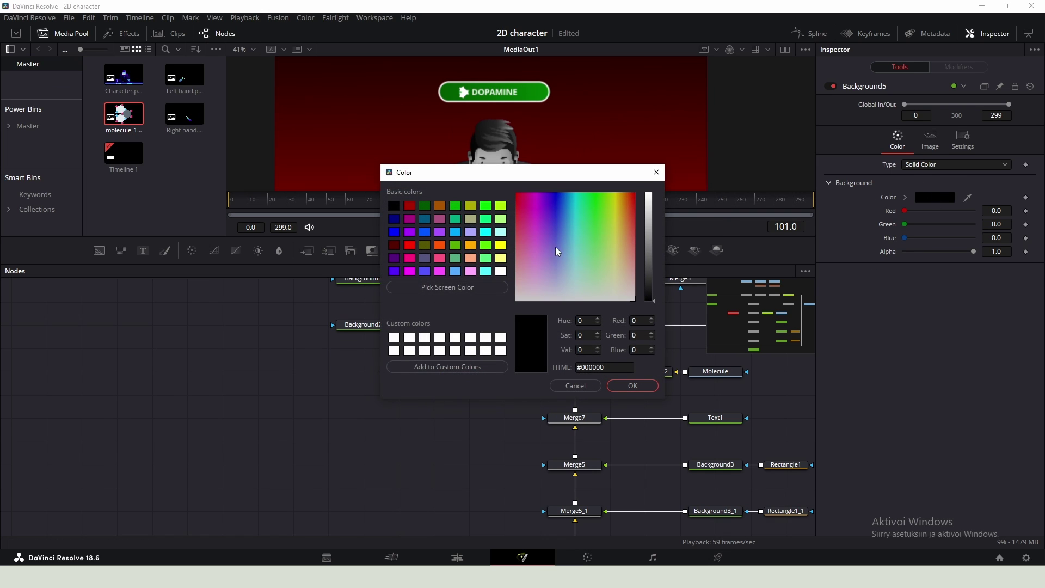
{"action": "left_click", "coordinate": [394, 343]}
{"action": "left_click", "coordinate": [632, 386]}
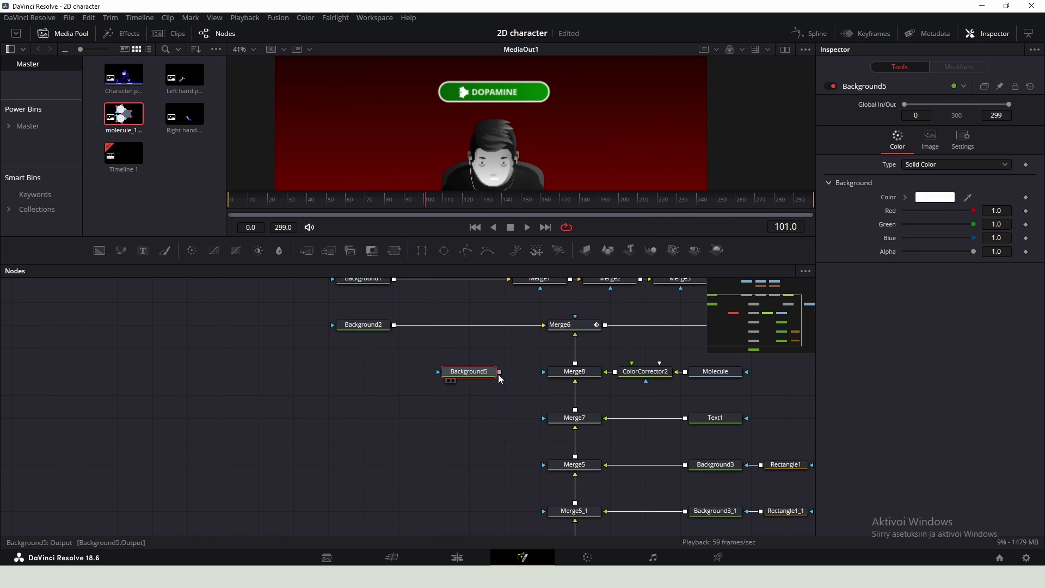
{"action": "left_click_drag", "start_coordinate": [499, 371], "coordinate": [468, 332]}
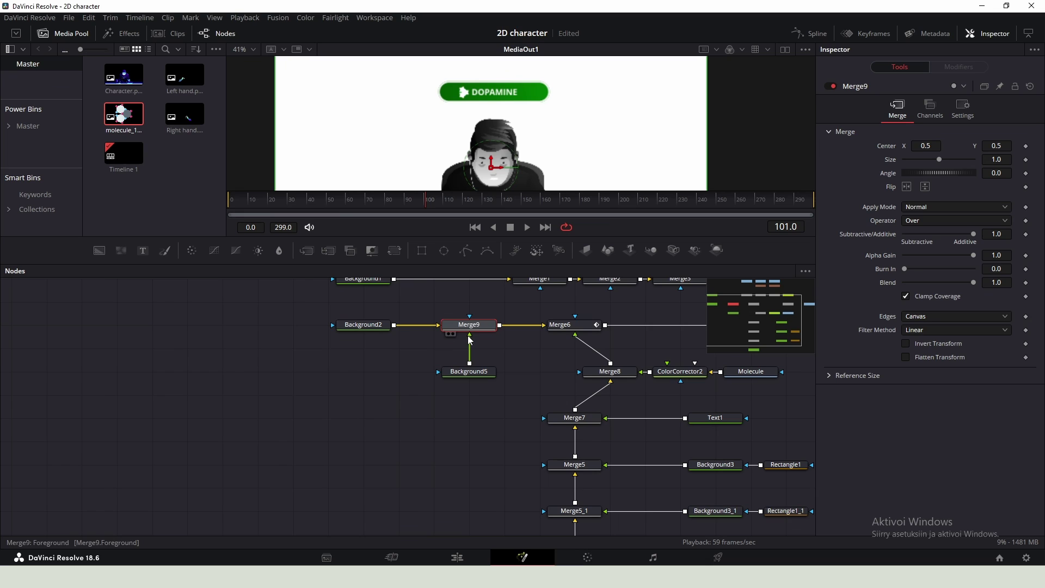
Realign Merge8 directly above Merge7 in the node graph
{"action": "left_click_drag", "start_coordinate": [609, 374], "coordinate": [573, 374]}
{"action": "scroll", "coordinate": [593, 346], "scroll_direction": "down", "scroll_amount": 2}
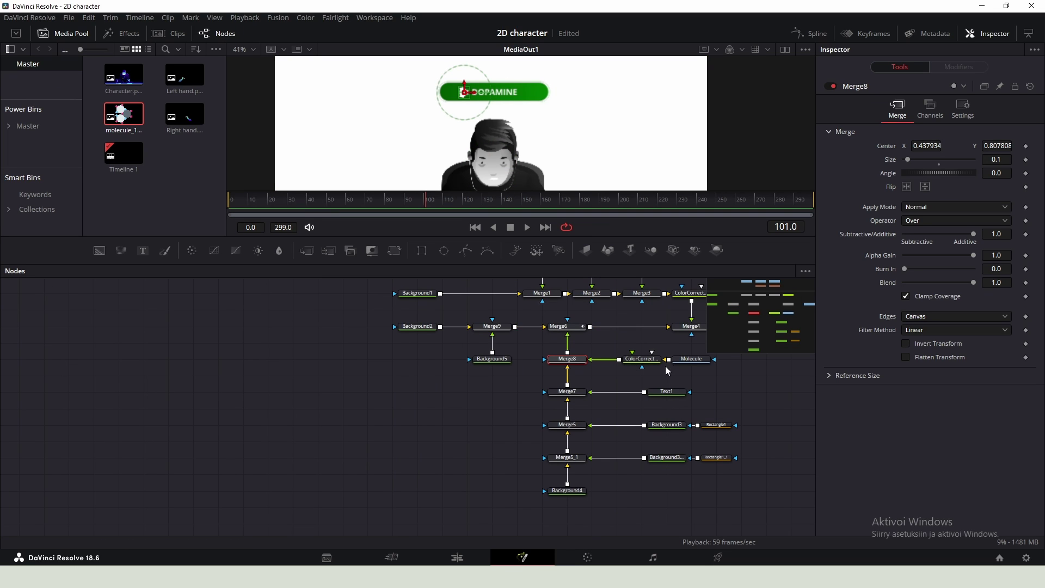
{"action": "left_click", "coordinate": [683, 361]}
Add a Polygon mask to the white Background5 node
{"action": "scroll", "coordinate": [541, 357], "scroll_direction": "up", "scroll_amount": 3}
{"action": "left_click", "coordinate": [466, 399]}
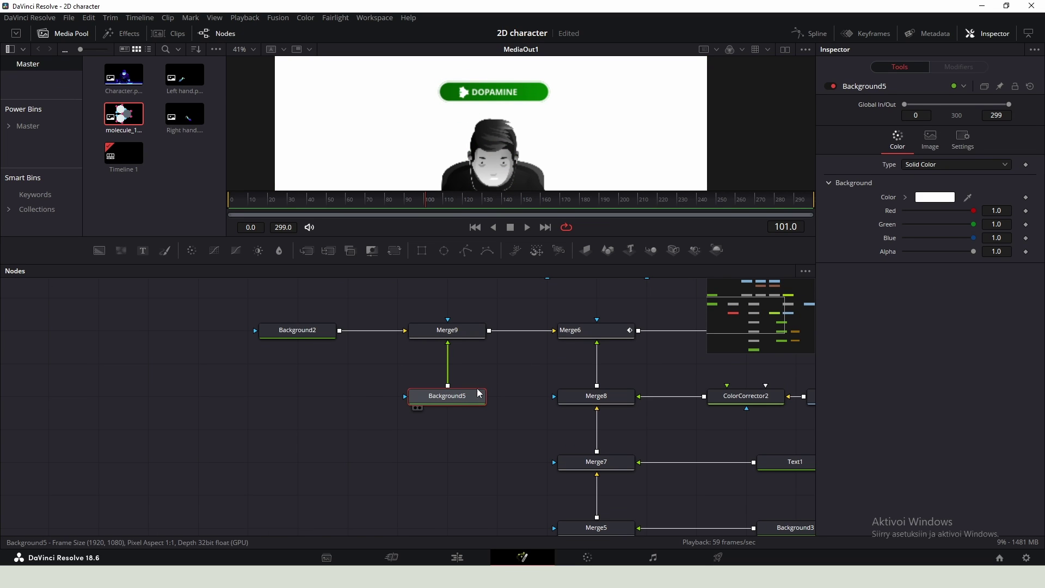
{"action": "left_click", "coordinate": [464, 256]}
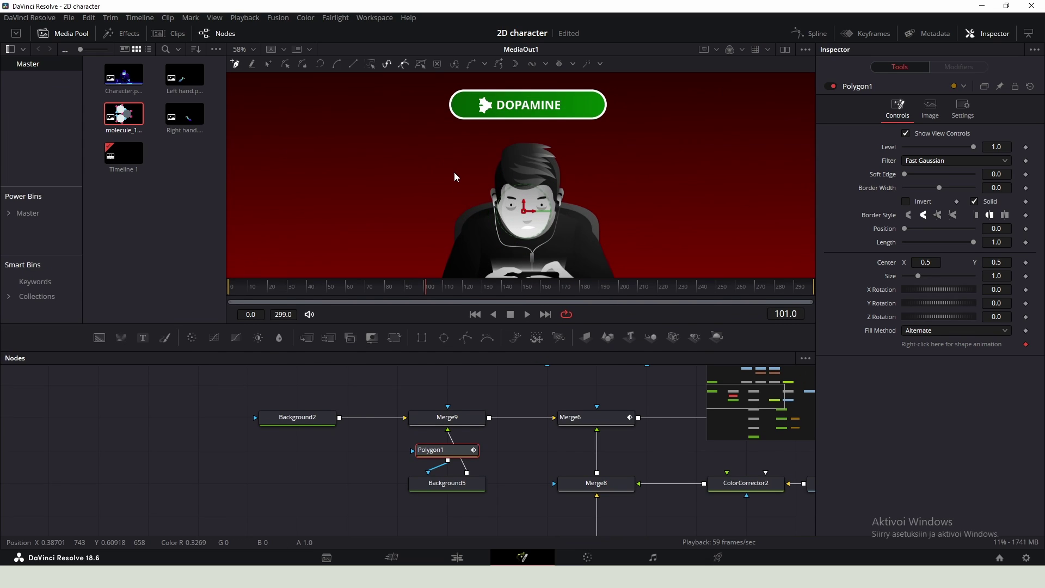
Draw a curved open Polygon1 path between the character's chair and the DOPAMINE bar, with Solid off and Border Width 0.0068
{"action": "left_click", "coordinate": [462, 216]}
{"action": "left_click", "coordinate": [455, 113]}
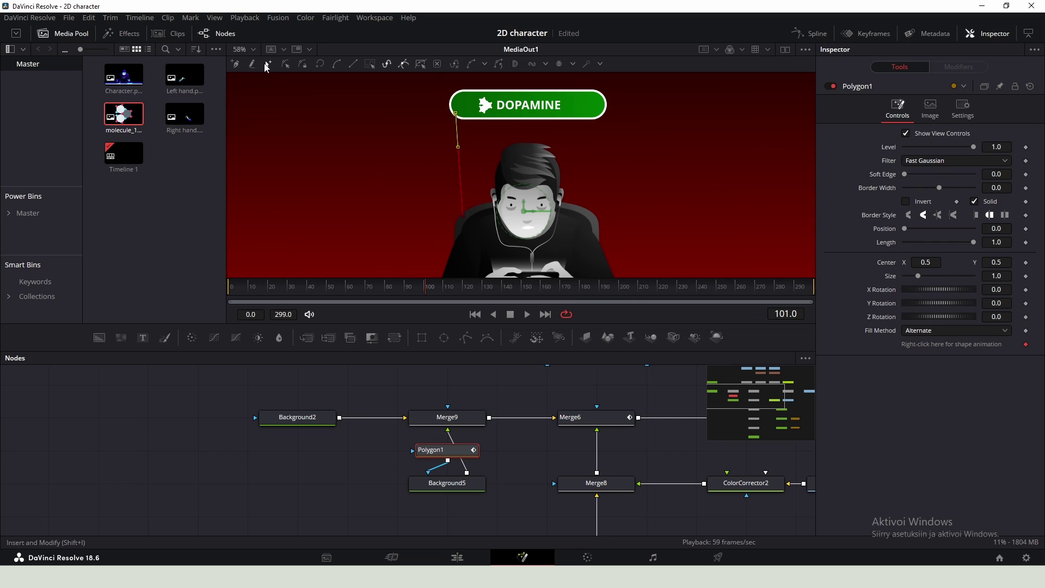
{"action": "left_click_drag", "start_coordinate": [417, 95], "coordinate": [475, 223]}
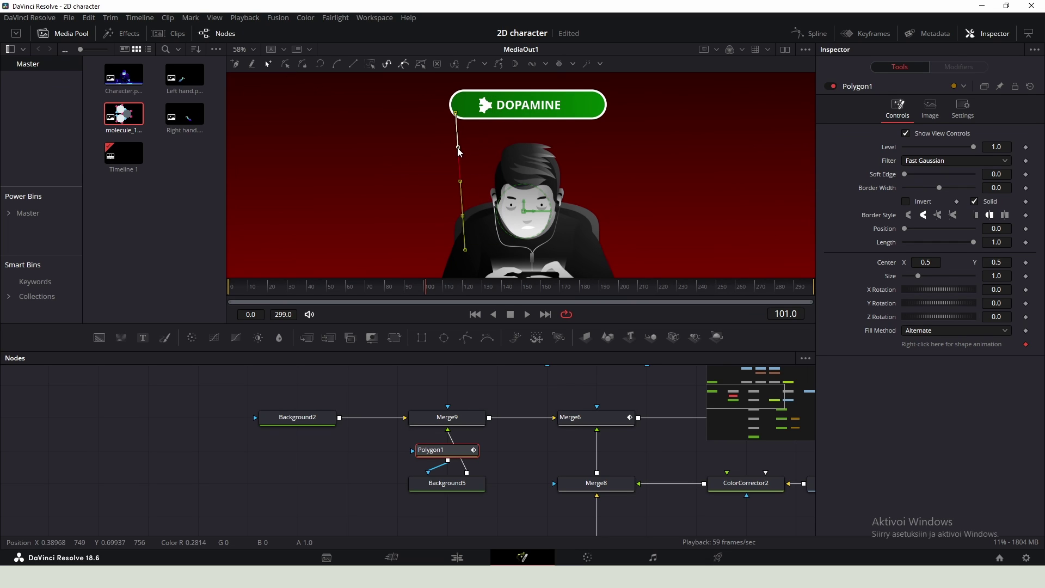
{"action": "left_click_drag", "start_coordinate": [458, 148], "coordinate": [433, 140]}
{"action": "left_click_drag", "start_coordinate": [461, 181], "coordinate": [467, 216]}
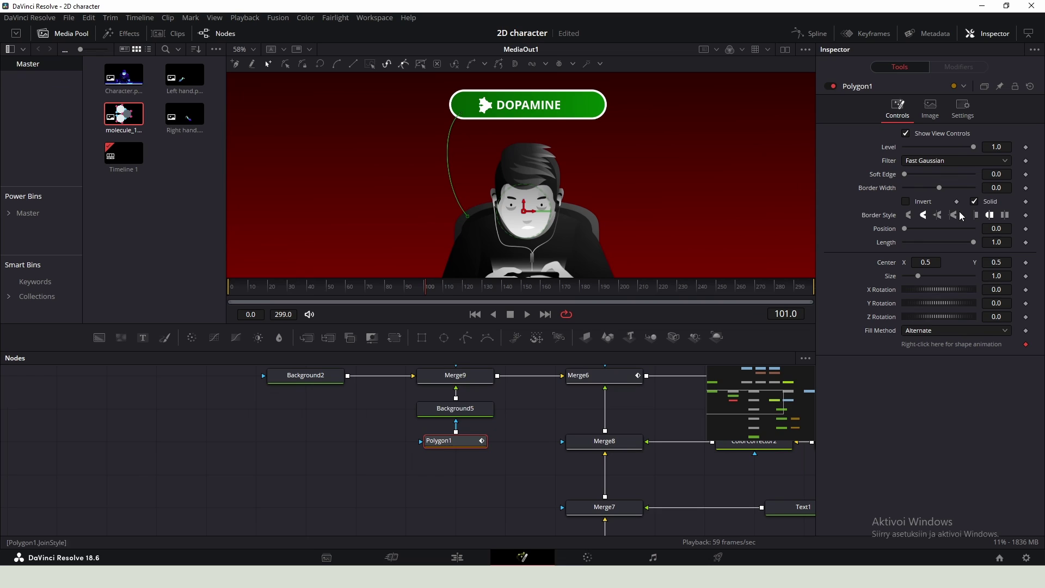
{"action": "left_click", "coordinate": [955, 188]}
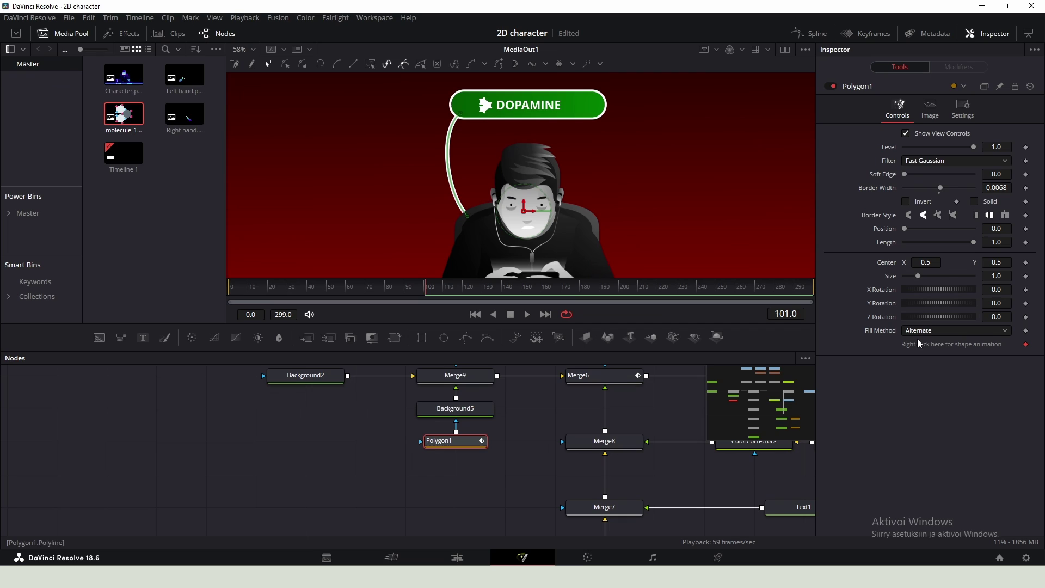
Remove the Polygon1Polyline shape animation and publish the polygon's path
{"action": "right_click", "coordinate": [965, 345]}
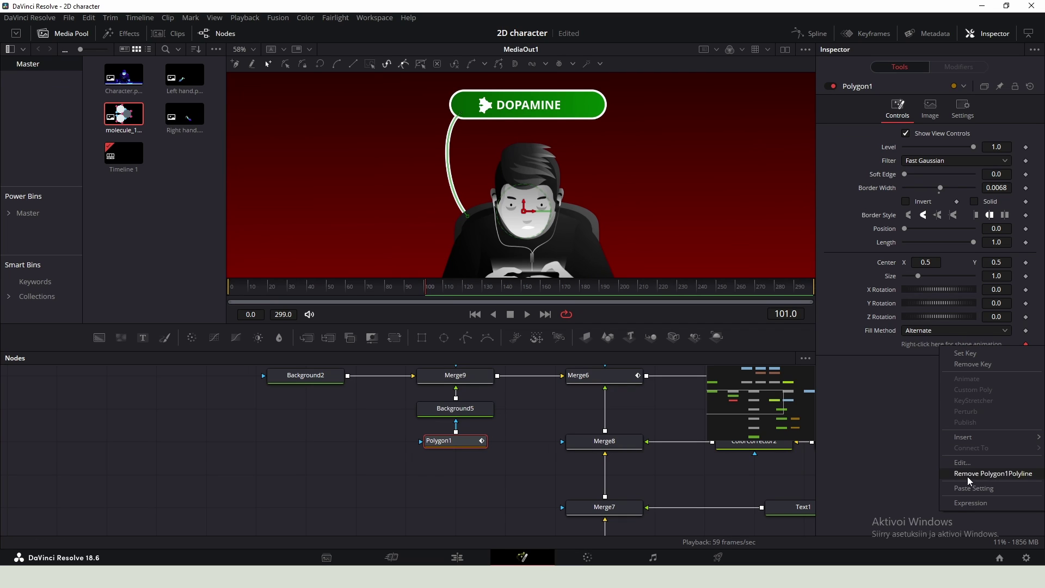
{"action": "left_click", "coordinate": [1000, 479]}
{"action": "right_click", "coordinate": [939, 343]}
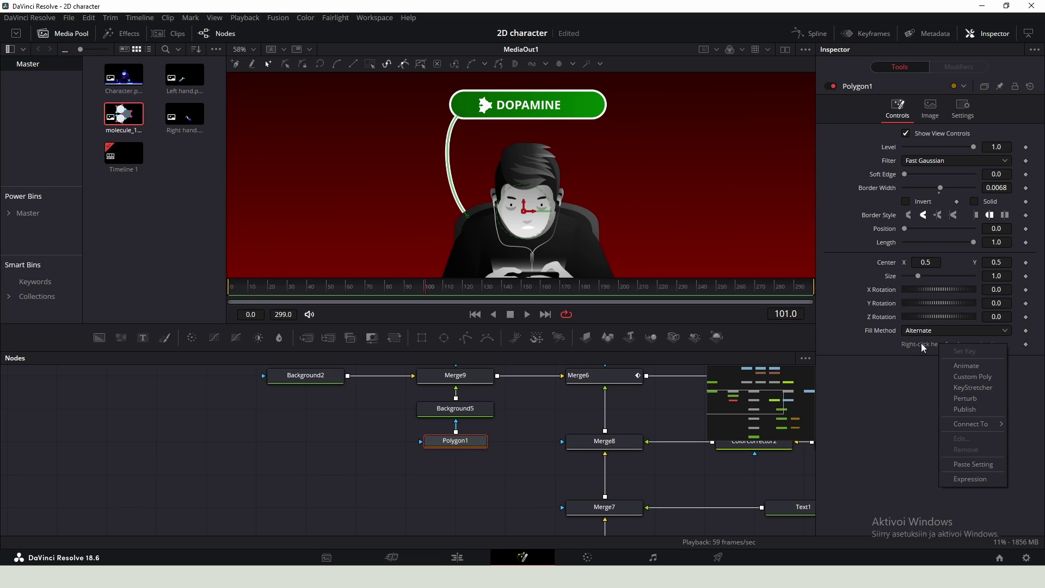
{"action": "left_click", "coordinate": [965, 409]}
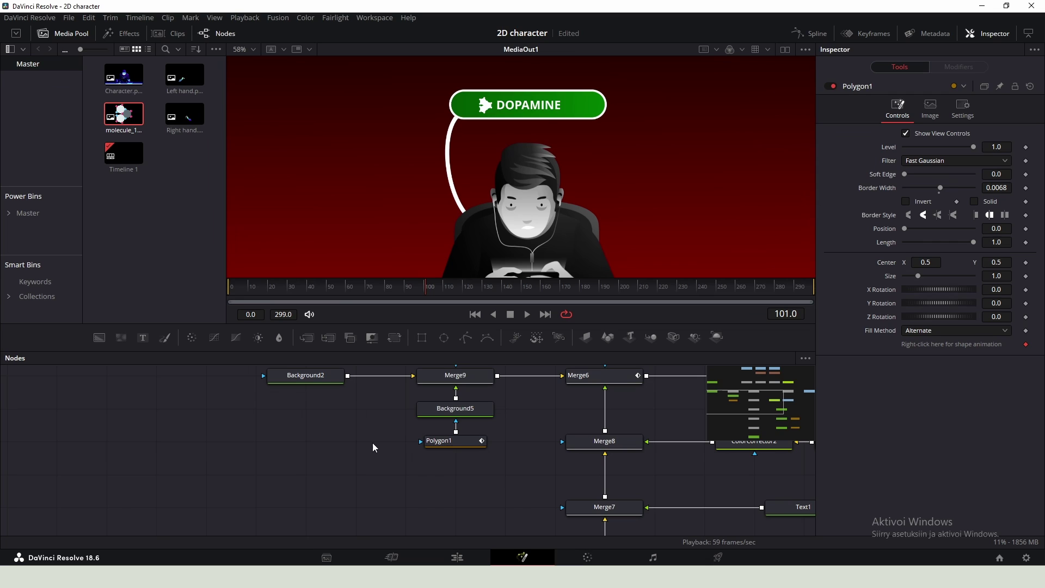
Add a Mask Paint node and connect it to Polygon1's mask input
{"action": "key", "text": "shift+space"}
{"action": "type", "text": "mask"}
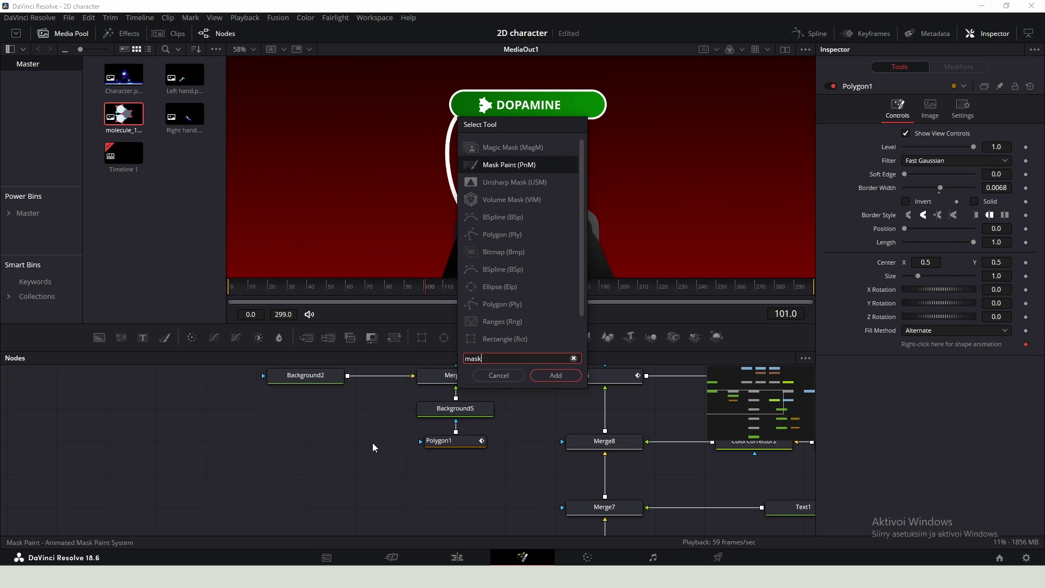
{"action": "key", "text": "Return"}
{"action": "left_click_drag", "start_coordinate": [351, 475], "coordinate": [427, 445]}
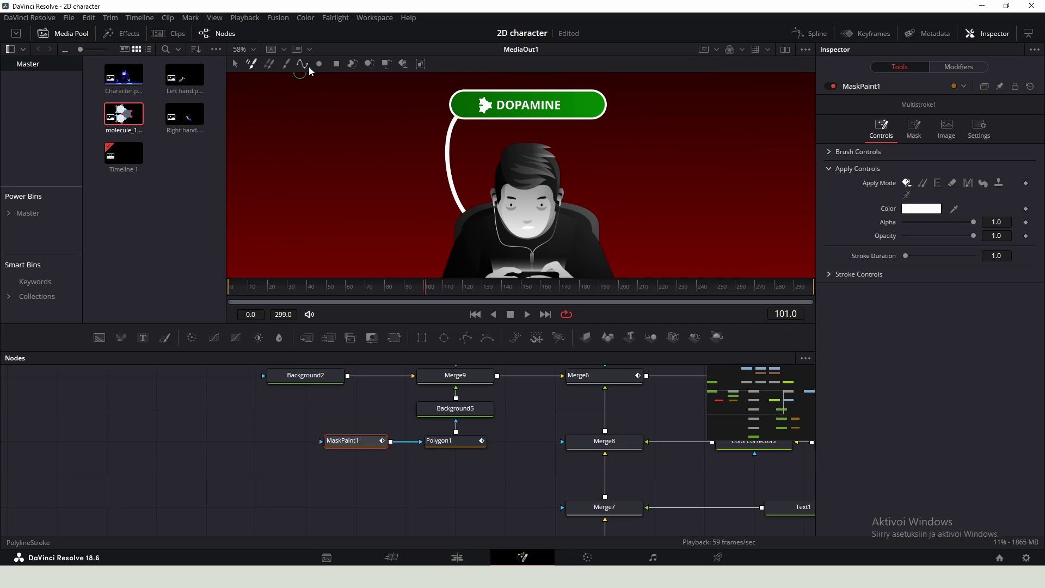
Create a polyline stroke in MaskPaint1 and connect its shape to the published Polygon1 polyline value
{"action": "left_click", "coordinate": [308, 65]}
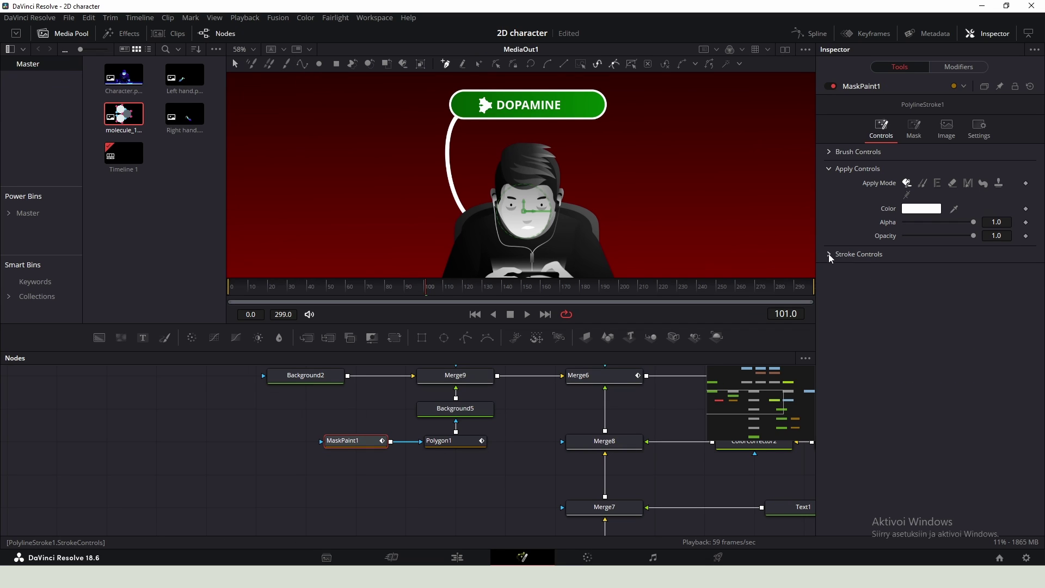
{"action": "left_click", "coordinate": [826, 255]}
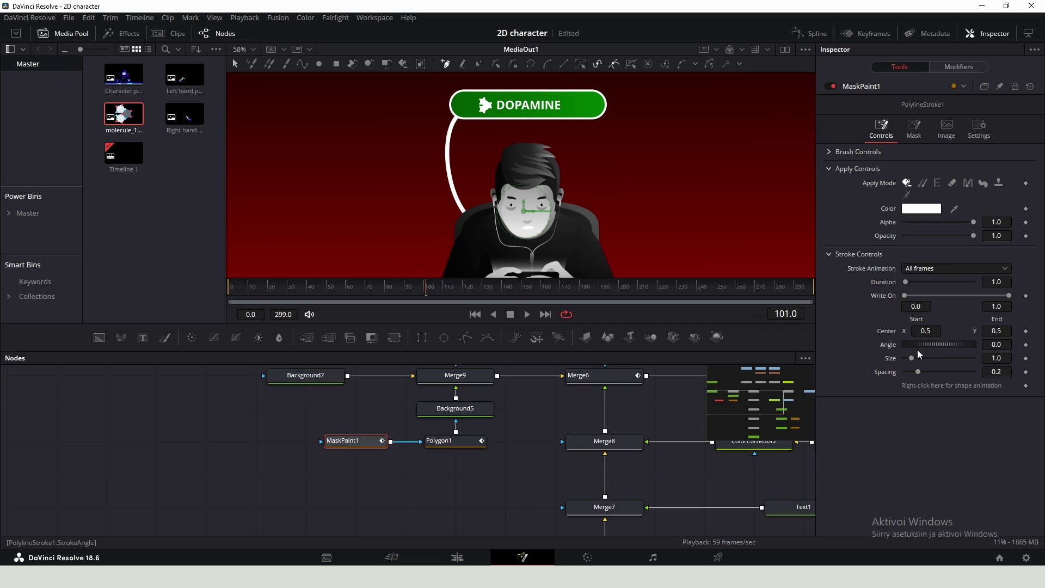
{"action": "right_click", "coordinate": [953, 386]}
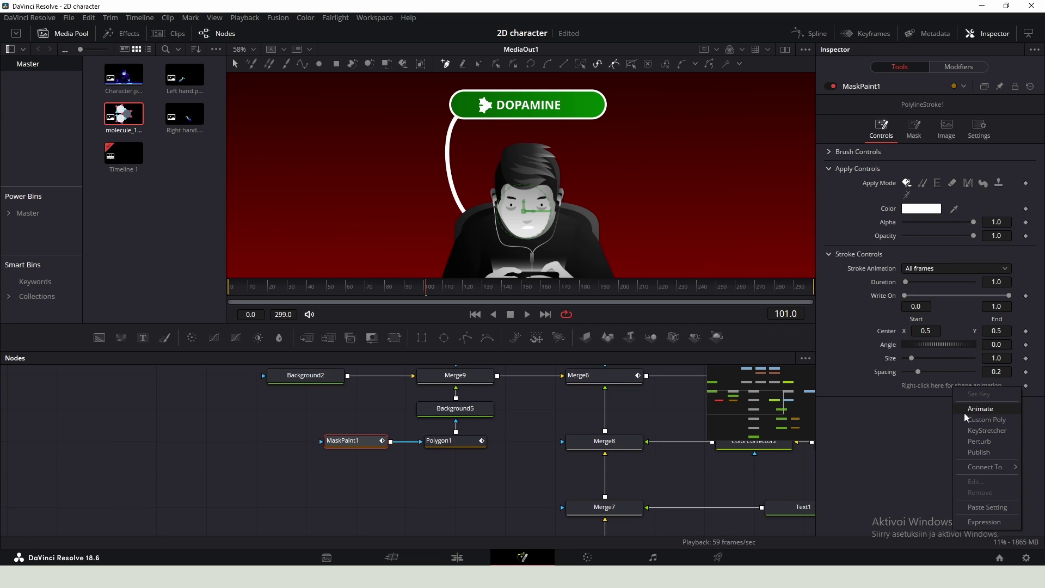
{"action": "mouse_move", "coordinate": [987, 469]}
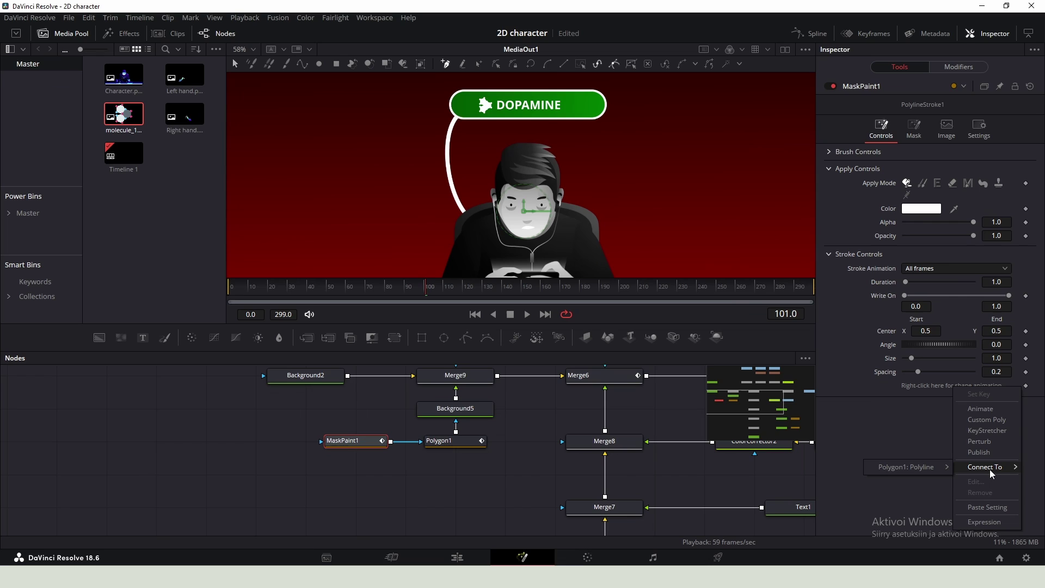
{"action": "mouse_move", "coordinate": [937, 472]}
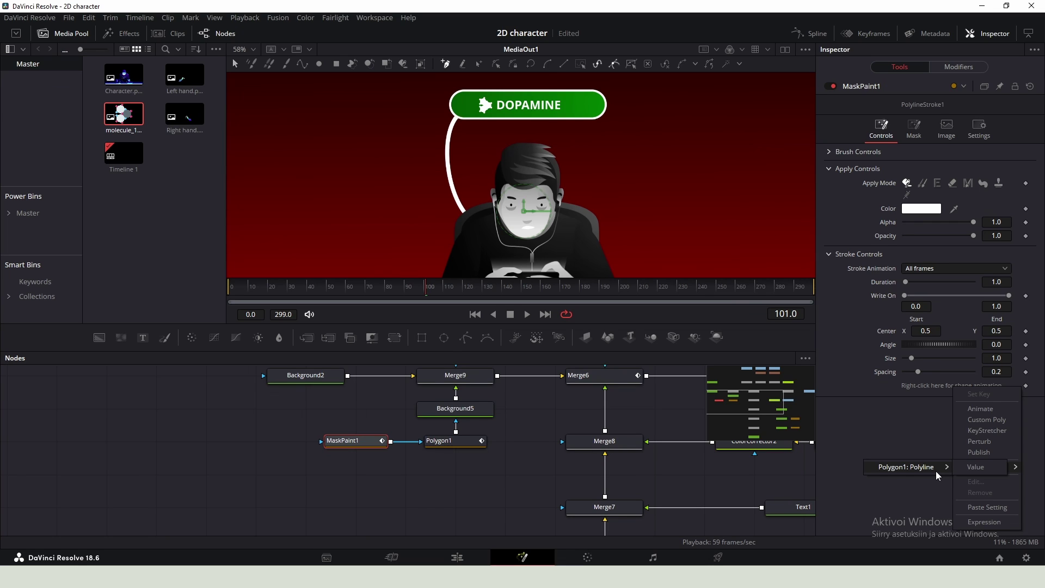
{"action": "left_click", "coordinate": [972, 468]}
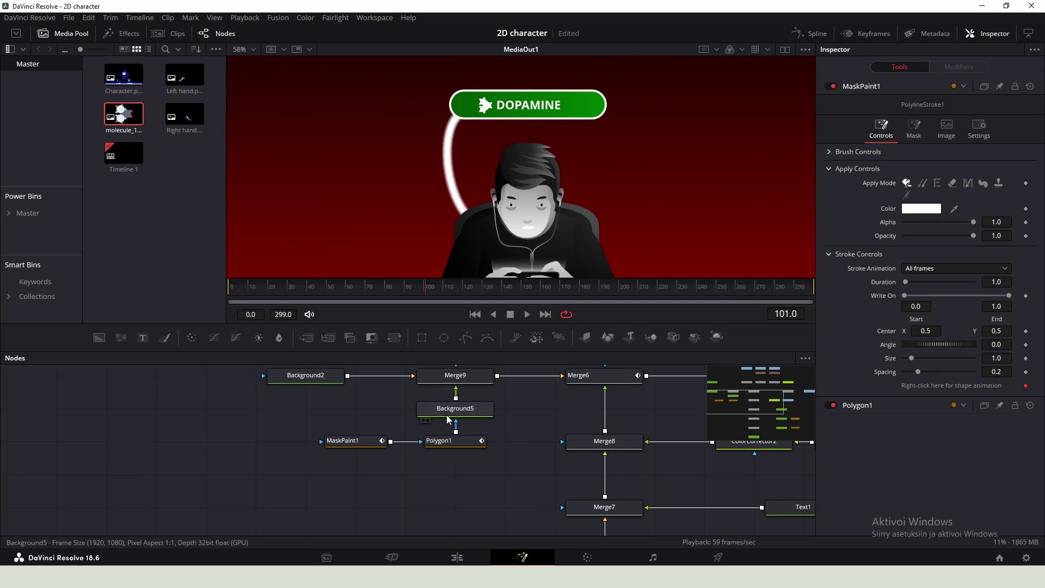
Set the MaskPaint1 stroke's brush softness to 0.001, brush size to 0.01 and spacing to 1.5
{"action": "left_click_drag", "start_coordinate": [505, 80], "coordinate": [431, 238]}
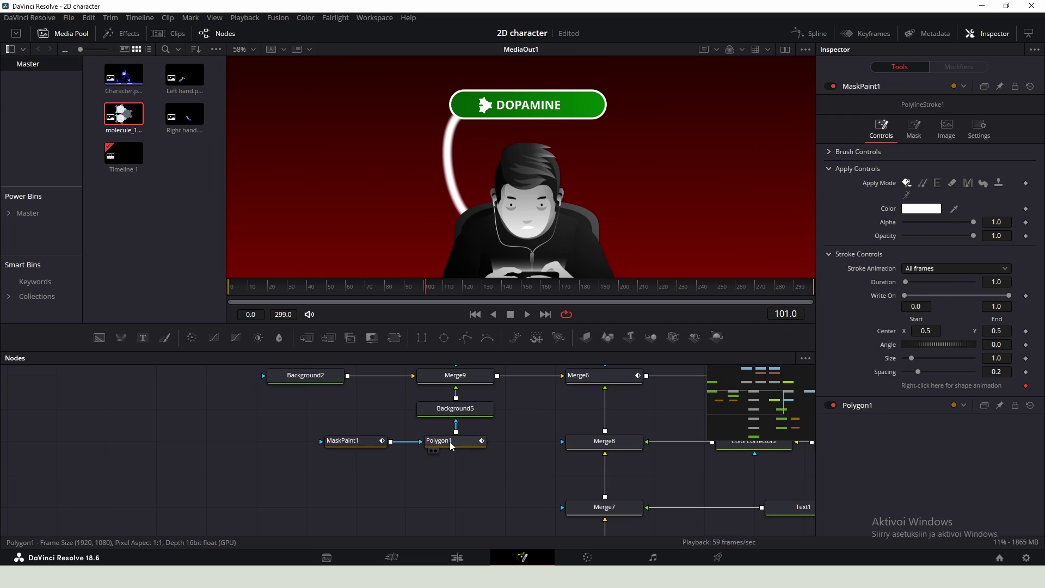
{"action": "left_click", "coordinate": [830, 152]}
{"action": "left_click", "coordinate": [830, 152]}
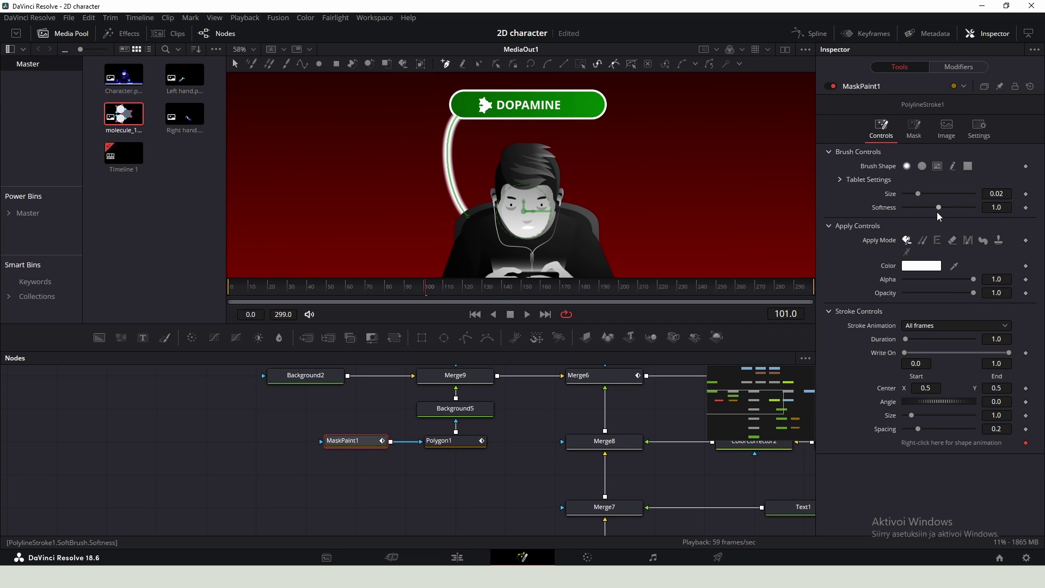
{"action": "left_click_drag", "start_coordinate": [938, 207], "coordinate": [886, 202]}
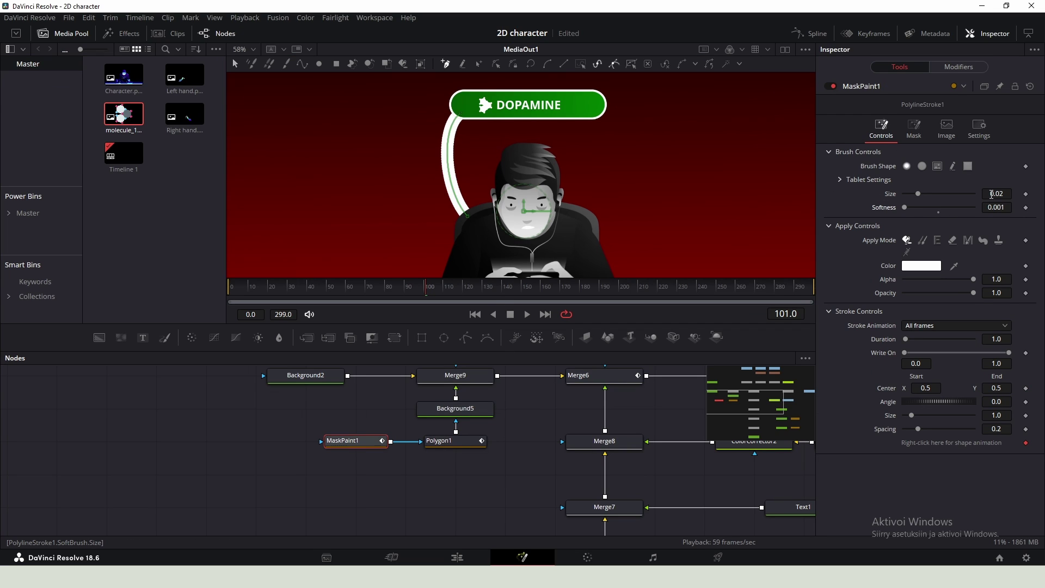
{"action": "left_click_drag", "start_coordinate": [991, 193], "coordinate": [966, 193]}
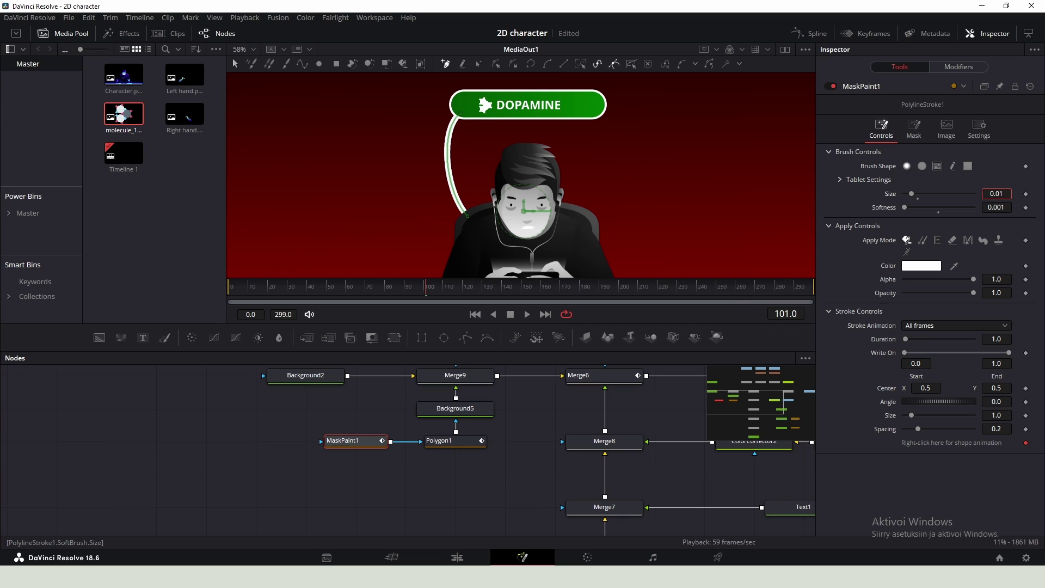
{"action": "double_click", "coordinate": [997, 429]}
{"action": "type", "text": "1.5"}
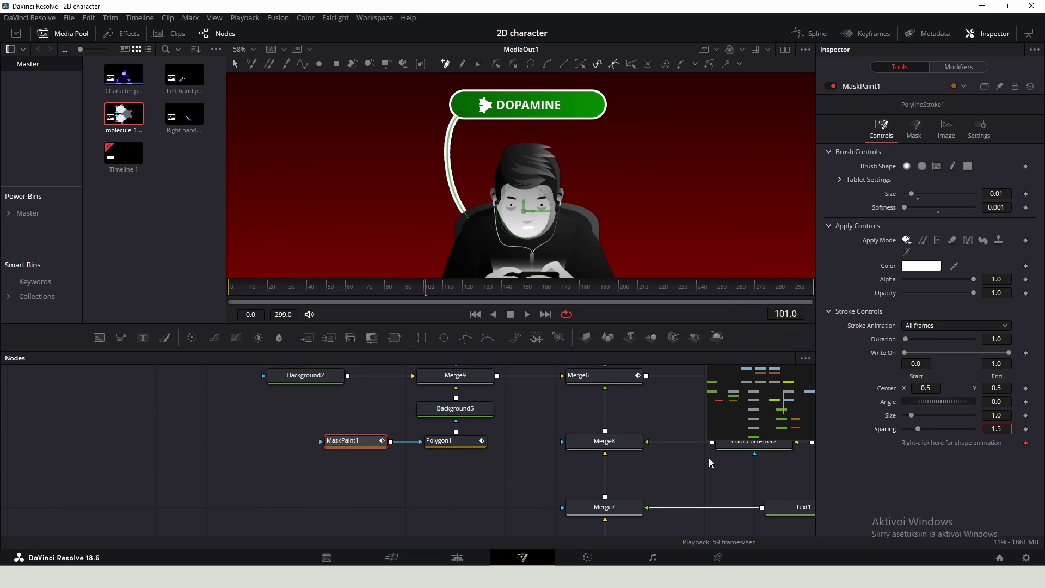
{"action": "key", "text": "Return"}
Set Polygon1's Paint Mode to Minimum and MaskPaint1's brush size to 0.0139 for a dashed line
{"action": "left_click", "coordinate": [455, 440]}
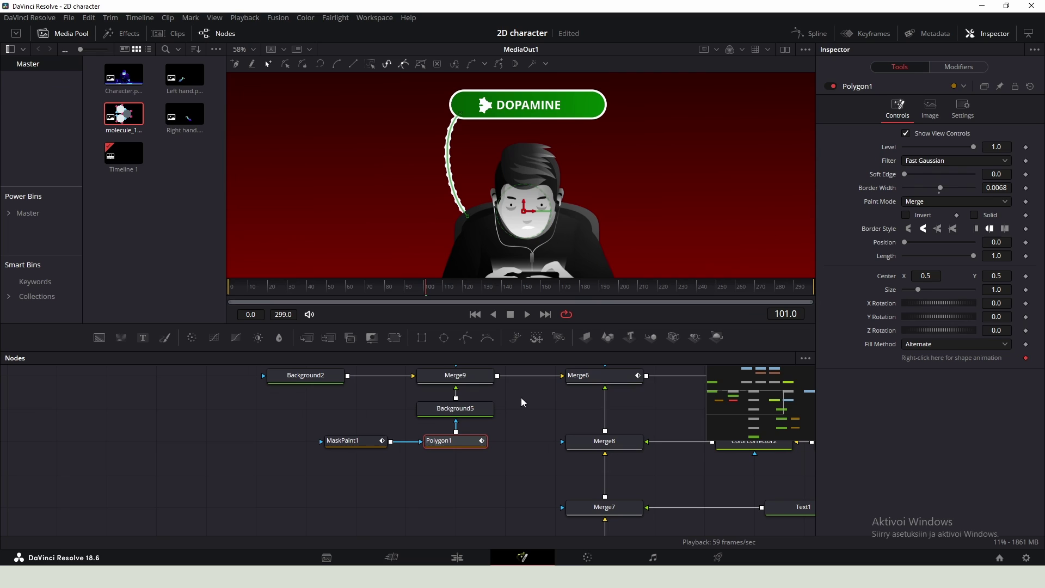
{"action": "left_click", "coordinate": [924, 202]}
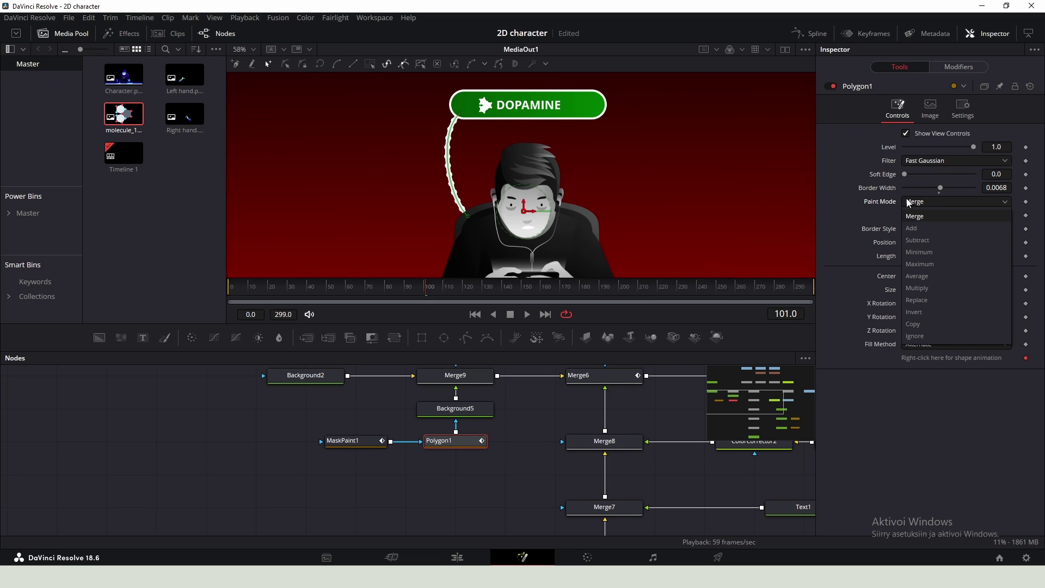
{"action": "left_click", "coordinate": [924, 252]}
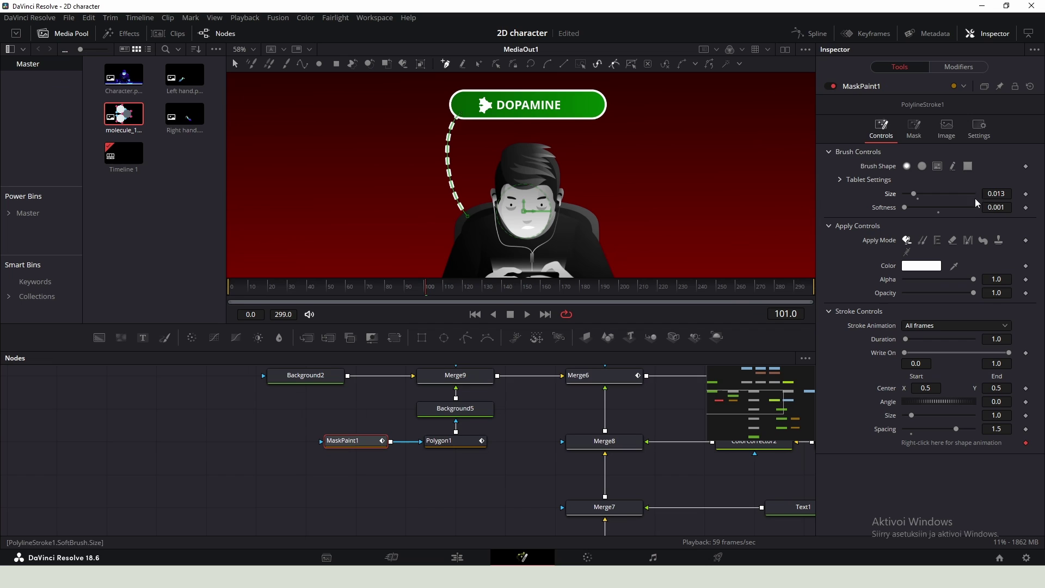
{"action": "left_click", "coordinate": [466, 440]}
{"action": "left_click", "coordinate": [465, 413]}
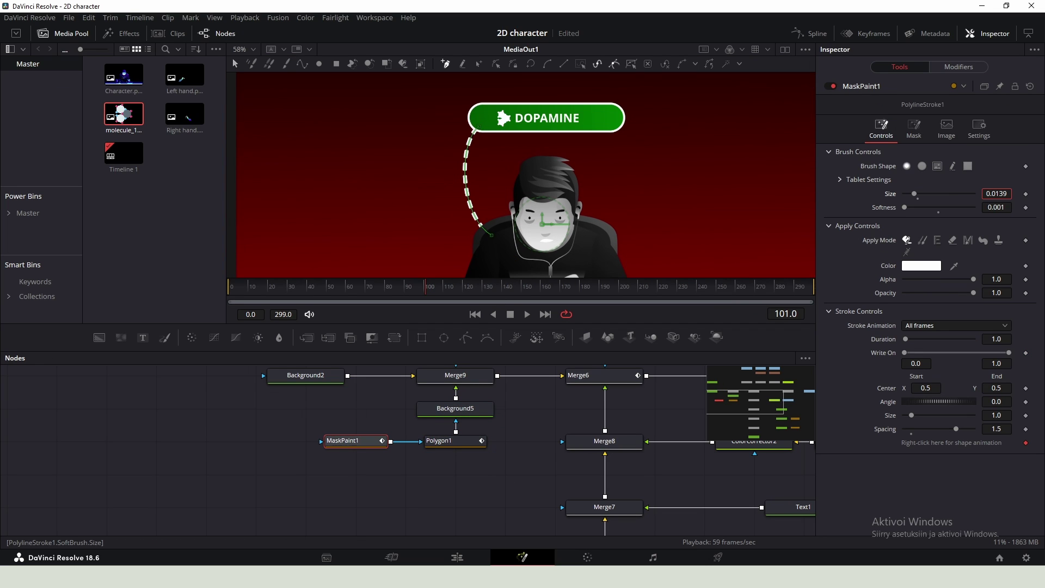
{"action": "left_click", "coordinate": [462, 439]}
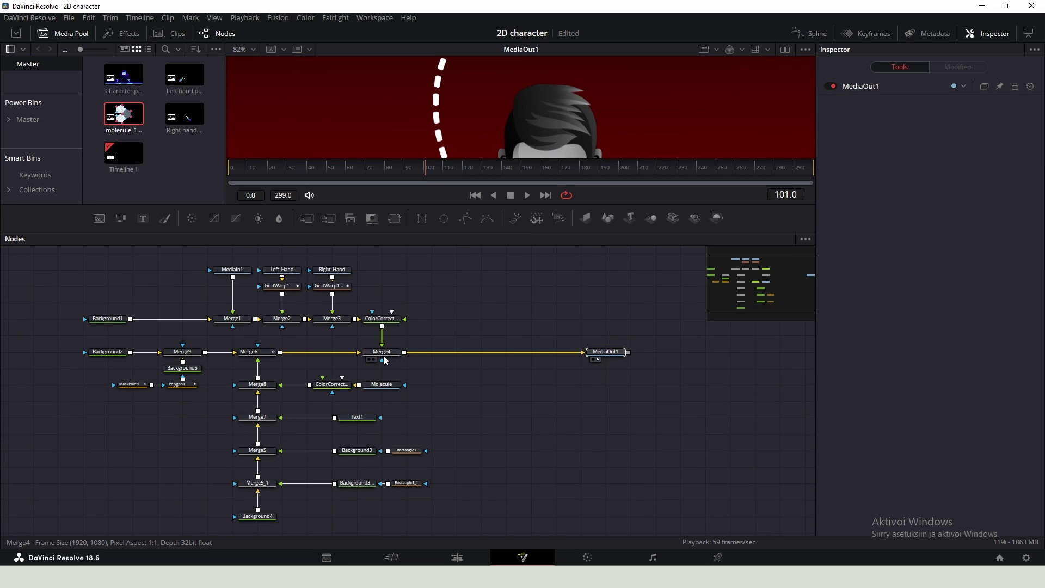
Insert a Displace node between Merge4 and MediaOut1
{"action": "left_click", "coordinate": [383, 355]}
{"action": "key", "text": "shift+space"}
{"action": "type", "text": "mask"}
{"action": "key", "text": "BackSpace"}
{"action": "key", "text": "BackSpace"}
{"action": "key", "text": "BackSpace"}
{"action": "key", "text": "BackSpace"}
{"action": "type", "text": "displace"}
{"action": "key", "text": "Return"}
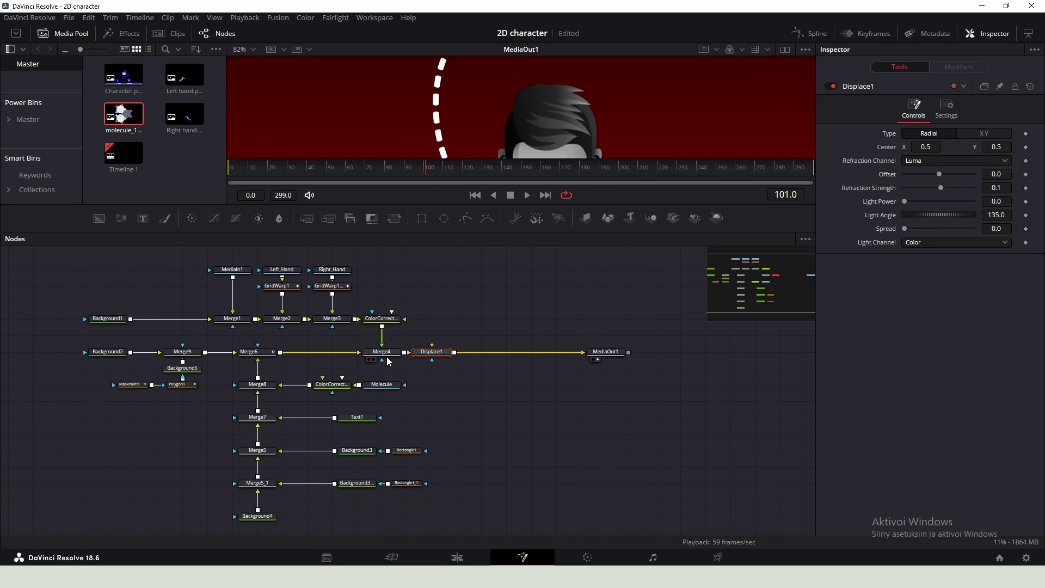
Feed a FastNoise node into Displace1 with Detail 6.61, Contrast 1.83, Scale 0.79 and Seethe Rate 0.031, and save the project
{"action": "scroll", "coordinate": [436, 329], "scroll_direction": "up", "scroll_amount": 2}
{"action": "scroll", "coordinate": [437, 329], "scroll_direction": "up", "scroll_amount": 2}
{"action": "key", "text": "shift+space"}
{"action": "type", "text": "fastno"}
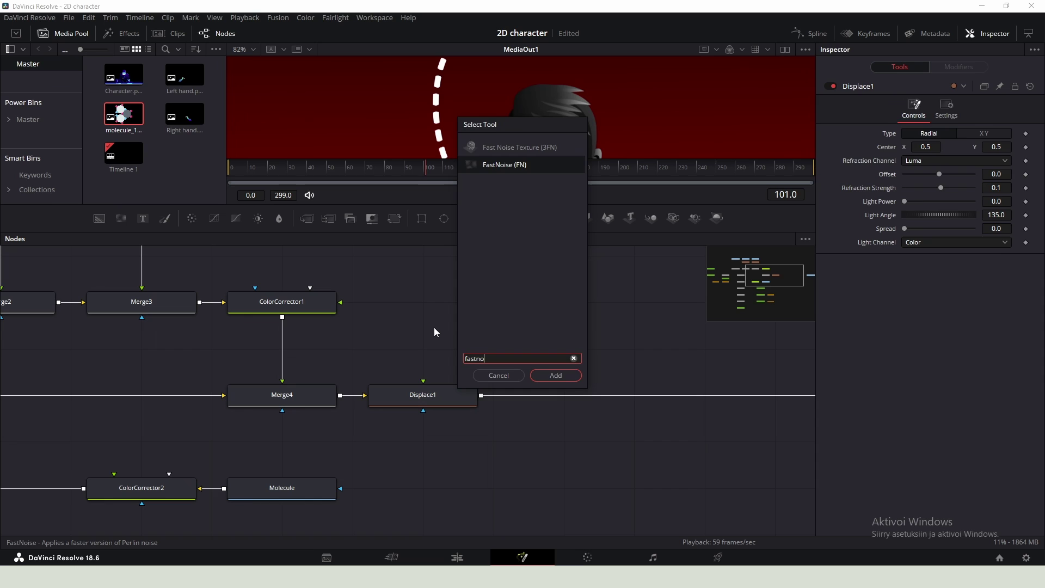
{"action": "key", "text": "Return"}
{"action": "left_click_drag", "start_coordinate": [481, 349], "coordinate": [452, 387]}
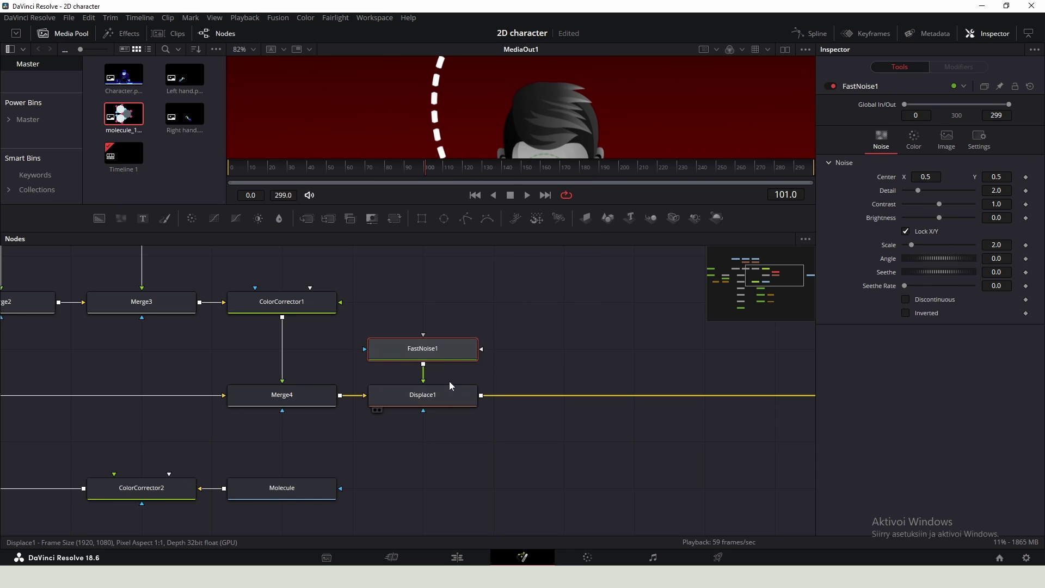
{"action": "scroll", "coordinate": [520, 150], "scroll_direction": "down", "scroll_amount": 2}
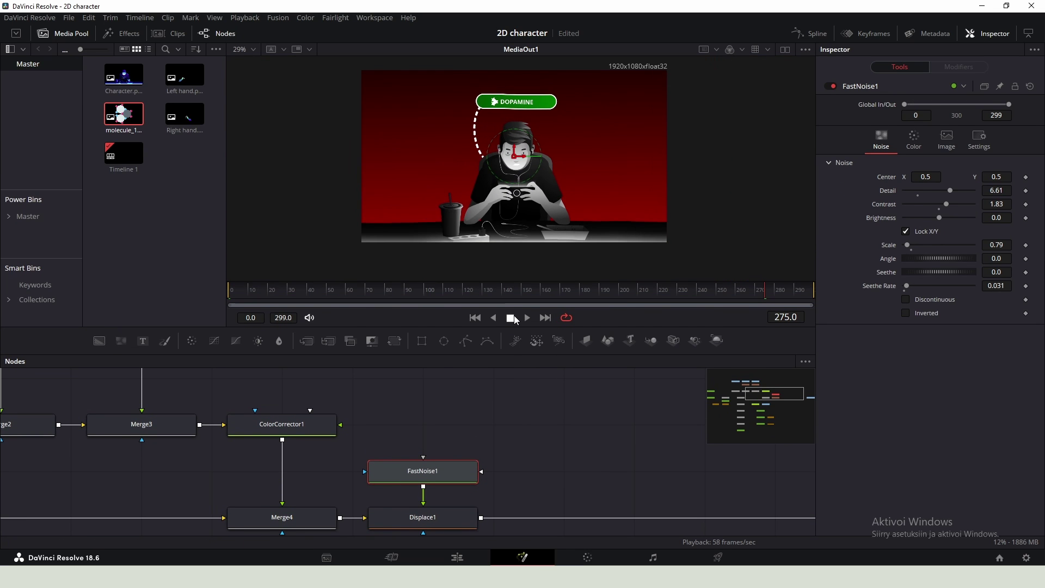
{"action": "key", "text": "ctrl+s"}
Insert a Soft Glow node after Displace1 and set its gain to 0.497
{"action": "scroll", "coordinate": [560, 391], "scroll_direction": "down", "scroll_amount": 5}
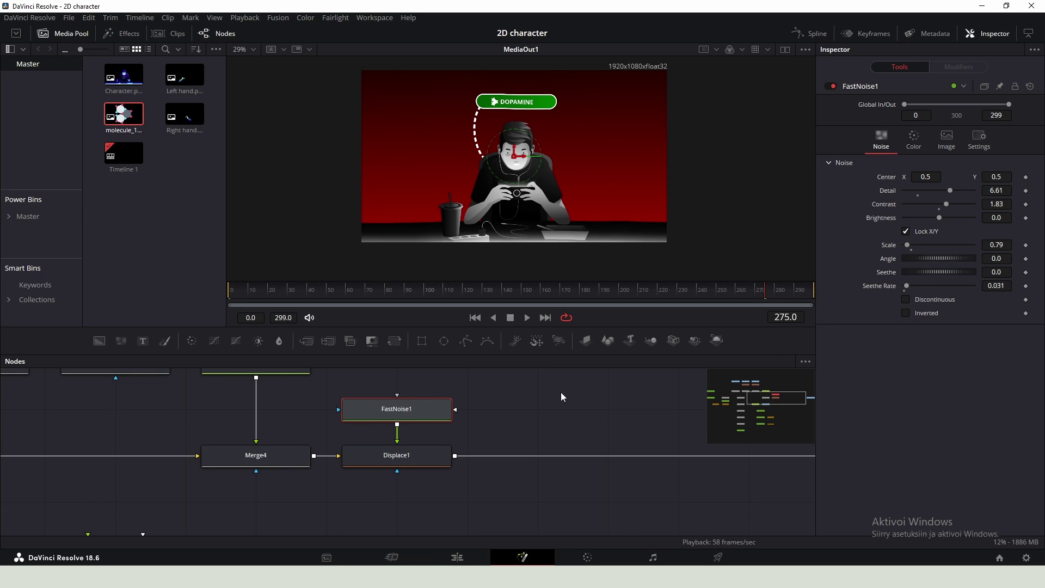
{"action": "left_click", "coordinate": [298, 488]}
{"action": "key", "text": "shift+space"}
{"action": "type", "text": "soft"}
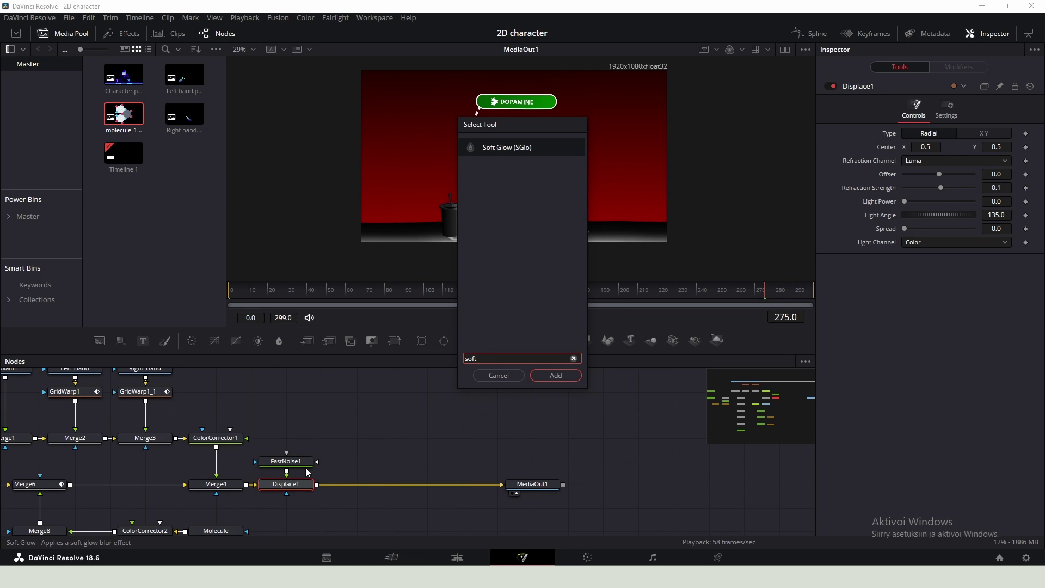
{"action": "key", "text": "Return"}
{"action": "mouse_move", "coordinate": [931, 174]}
{"action": "left_mouse_down"}
{"action": "mouse_move", "coordinate": [891, 183]}
{"action": "mouse_move", "coordinate": [913, 178]}
{"action": "left_mouse_up"}
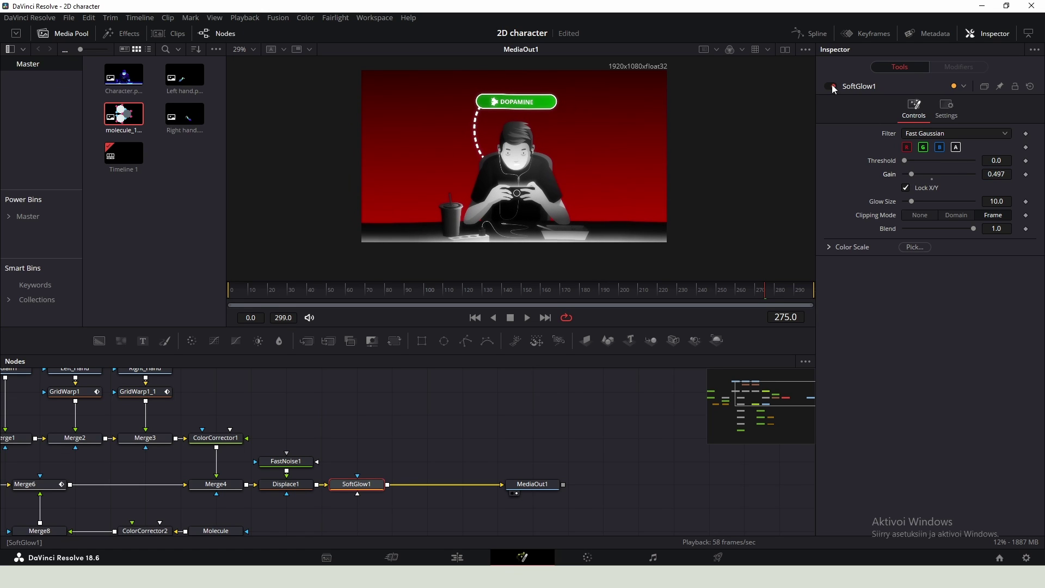
{"action": "scroll", "coordinate": [527, 124], "scroll_direction": "down", "scroll_amount": 2}
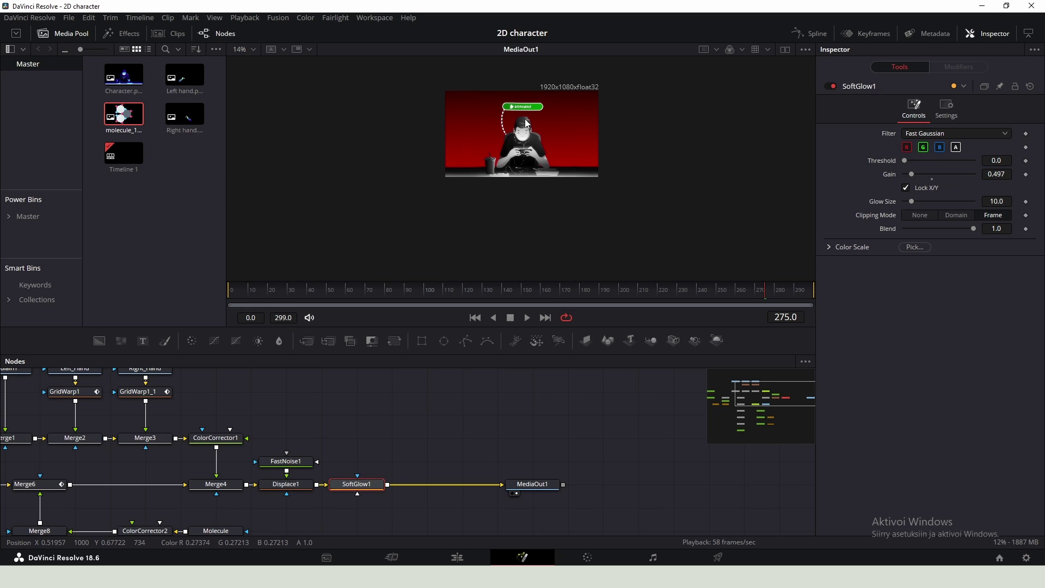